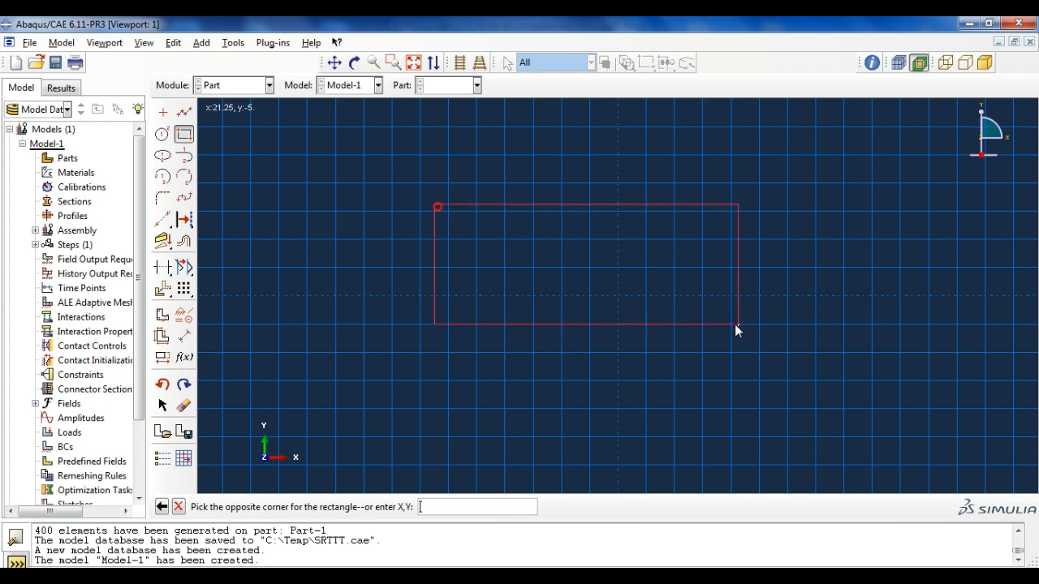
- Sketch a rectangle about 53.75 wide and 21.25 high, and dimension its left edge to 50
{"action": "left_click", "coordinate": [734, 323]}
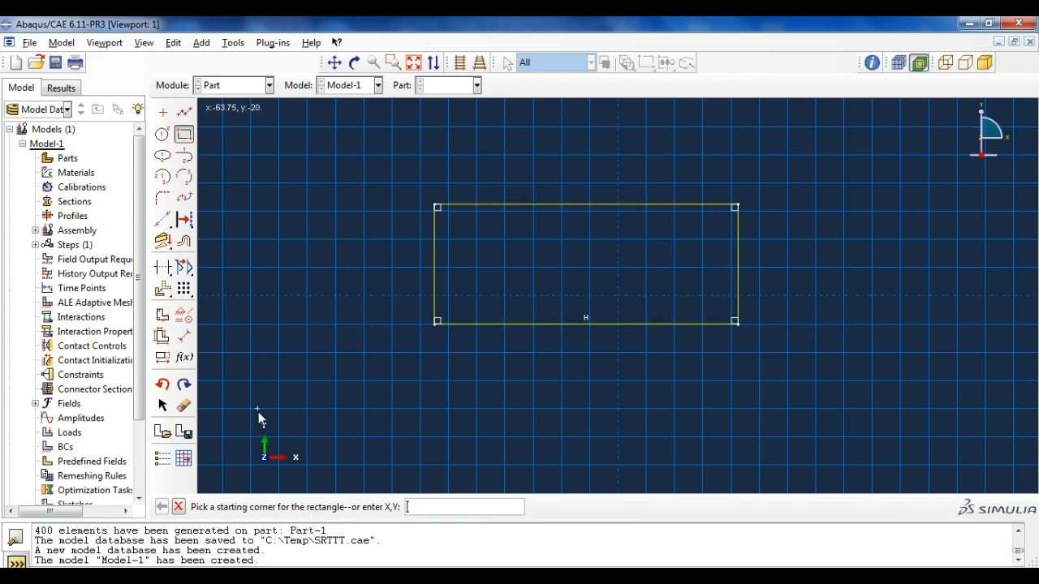
{"action": "left_click", "coordinate": [184, 336]}
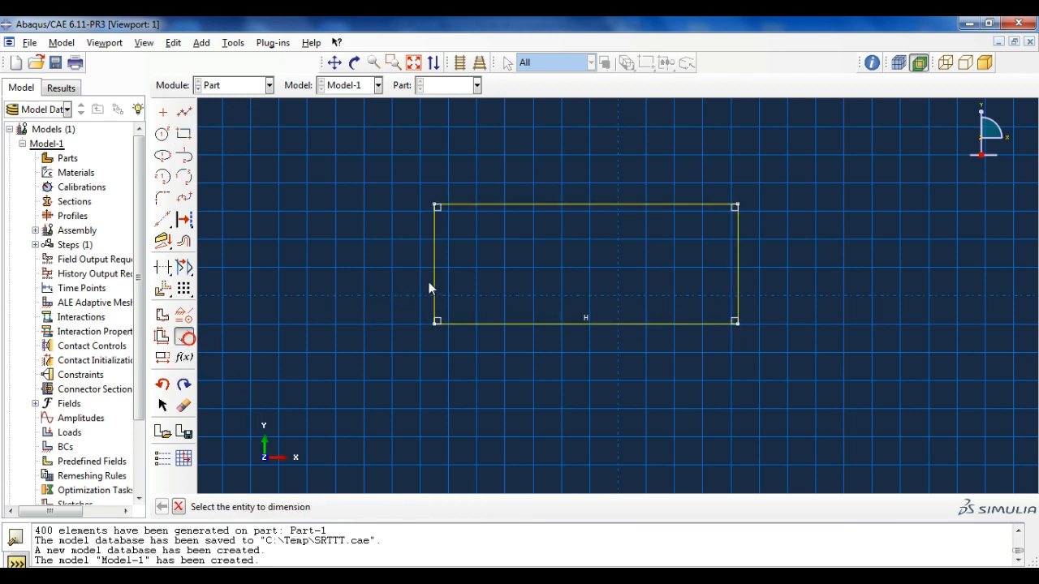
{"action": "left_click", "coordinate": [435, 280]}
{"action": "left_click", "coordinate": [376, 288]}
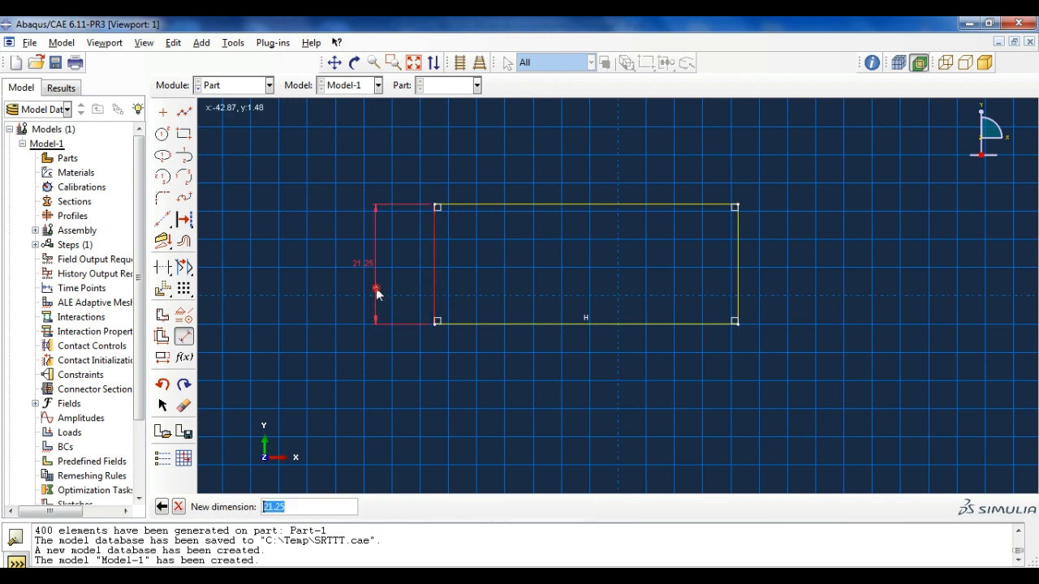
{"action": "type", "text": "50"}
{"action": "key", "text": "Return"}
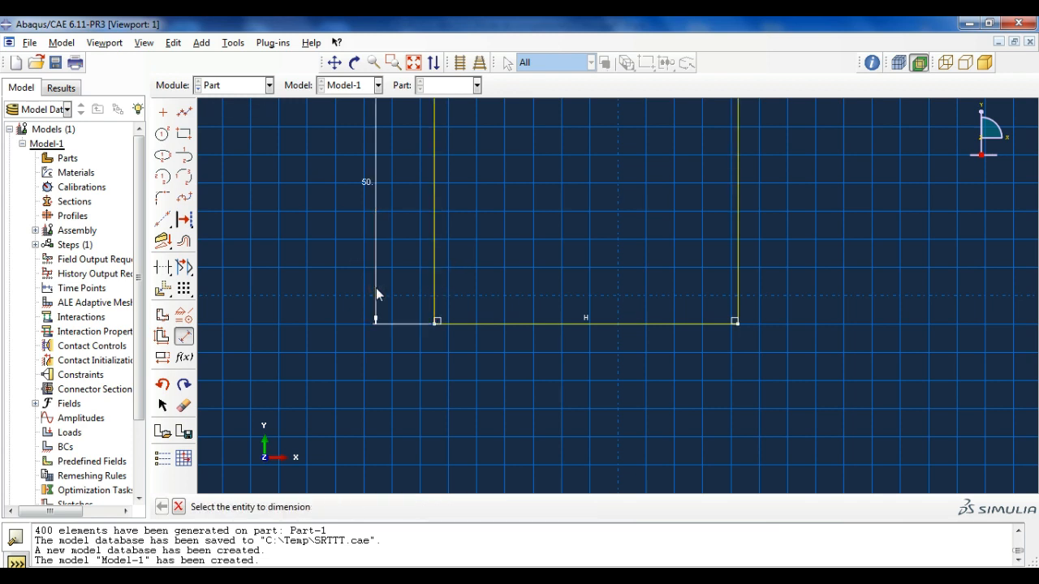
- Dimension the rectangle's lower edge to 100 and finish the sketch to create the part
{"action": "left_click", "coordinate": [485, 324]}
{"action": "left_click", "coordinate": [499, 347]}
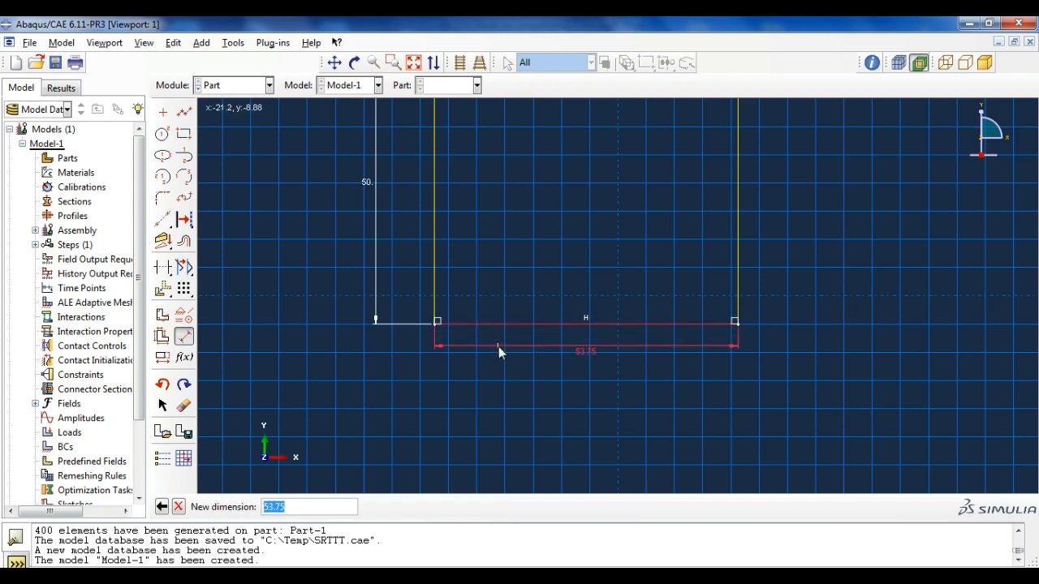
{"action": "type", "text": "100"}
{"action": "key", "text": "Return"}
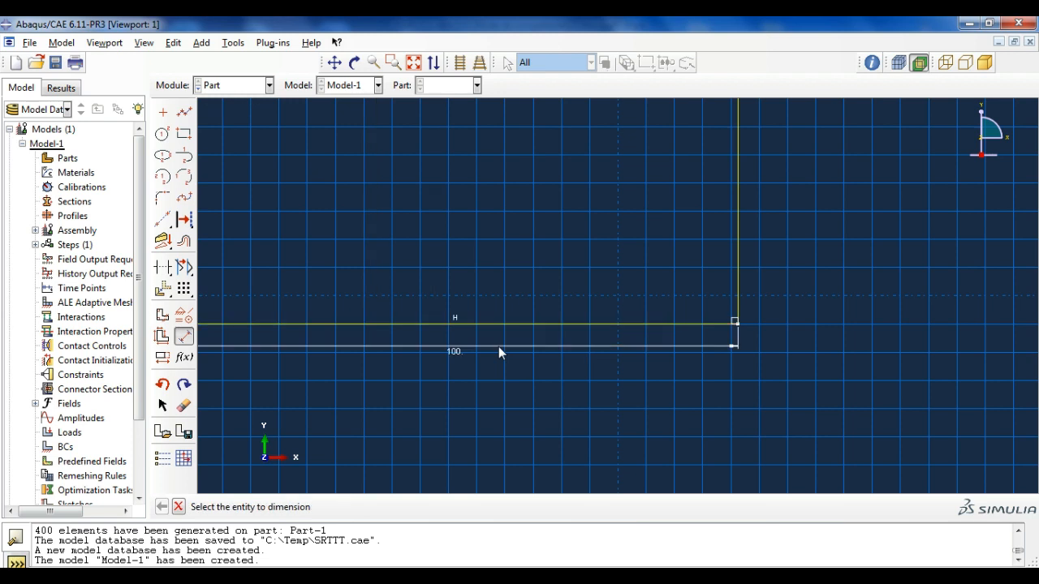
{"action": "left_click", "coordinate": [186, 336]}
{"action": "left_click", "coordinate": [355, 507]}
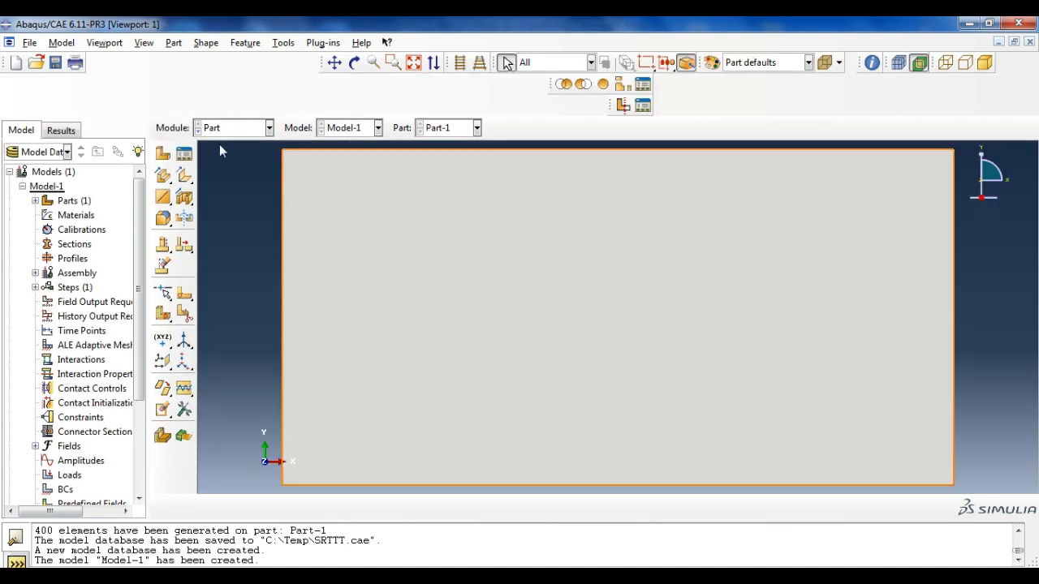
- In the Property module, create an isotropic elastic material with Young's modulus 27000 and Poisson's ratio 0.3
{"action": "left_click", "coordinate": [221, 128]}
{"action": "left_click", "coordinate": [226, 158]}
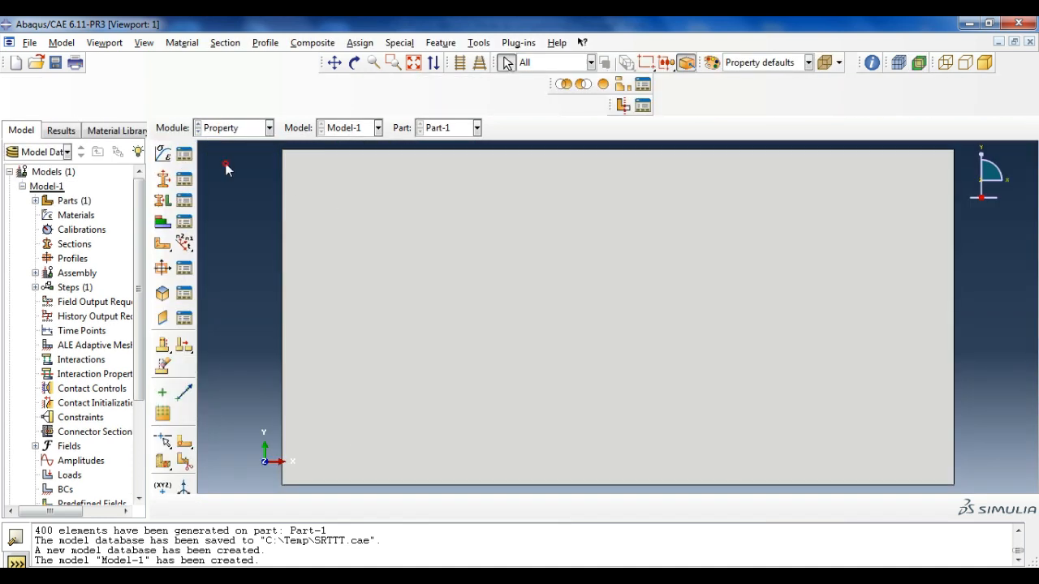
{"action": "left_click", "coordinate": [165, 153]}
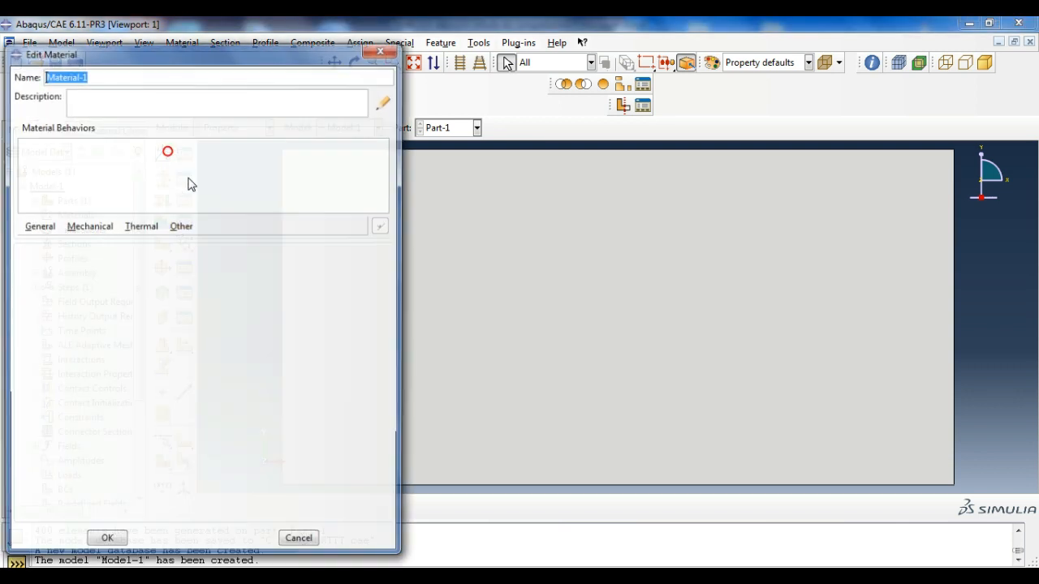
{"action": "left_click", "coordinate": [88, 227]}
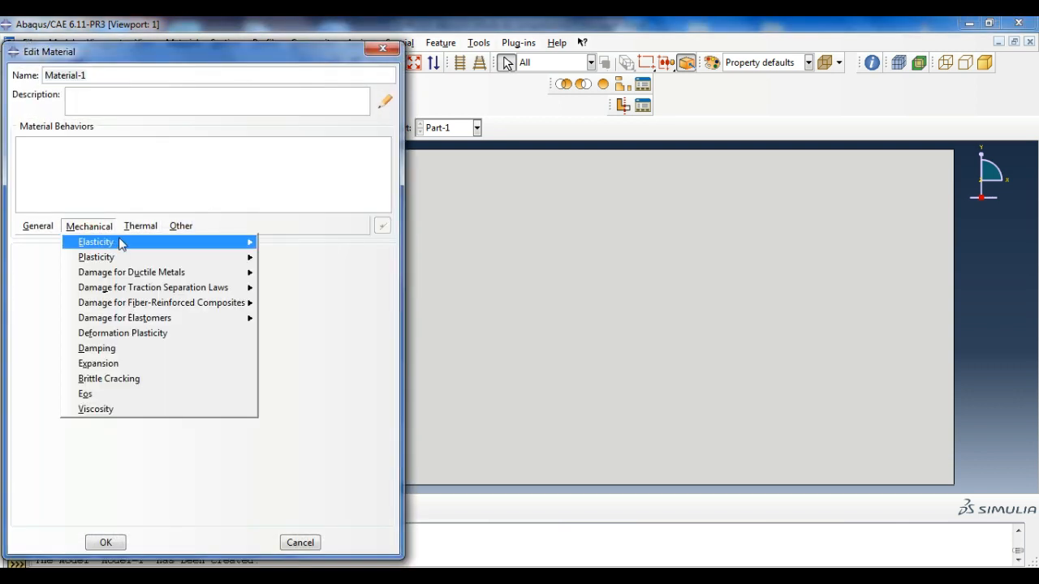
{"action": "mouse_move", "coordinate": [190, 241]}
{"action": "left_click", "coordinate": [274, 242]}
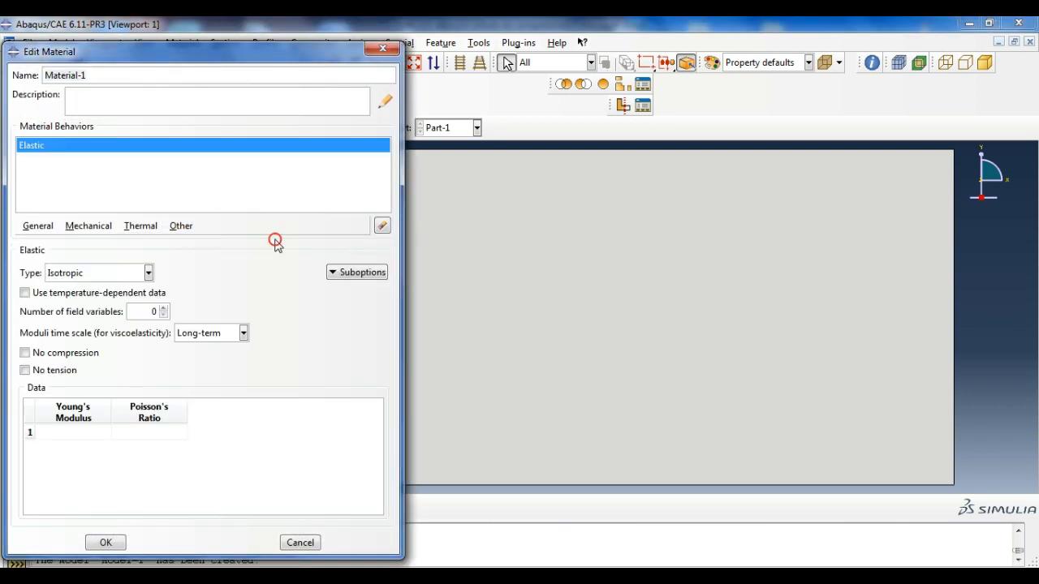
{"action": "left_click", "coordinate": [93, 432]}
{"action": "left_click", "coordinate": [170, 438]}
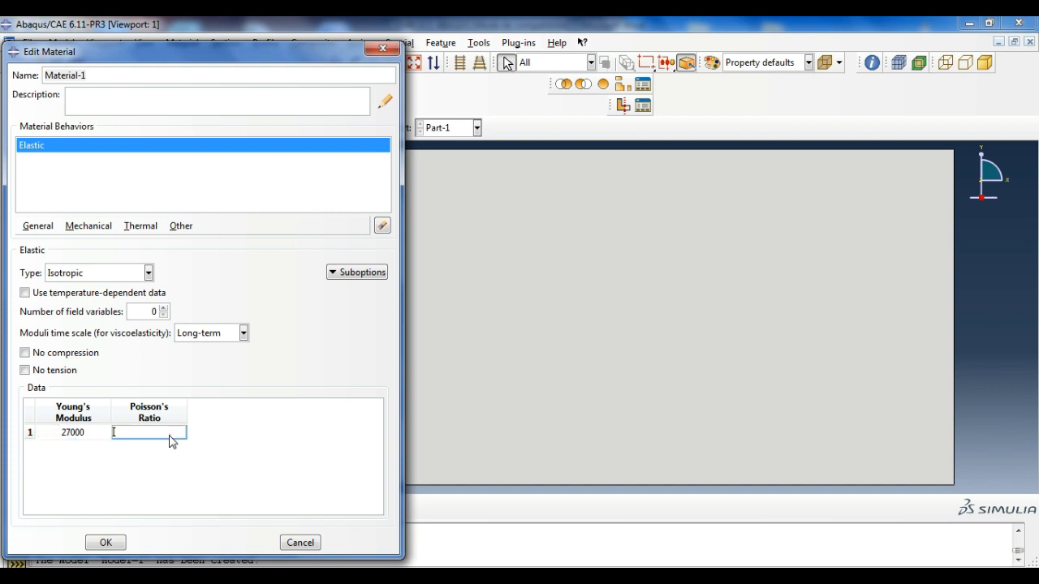
{"action": "type", "text": "0.3"}
{"action": "left_click", "coordinate": [106, 542]}
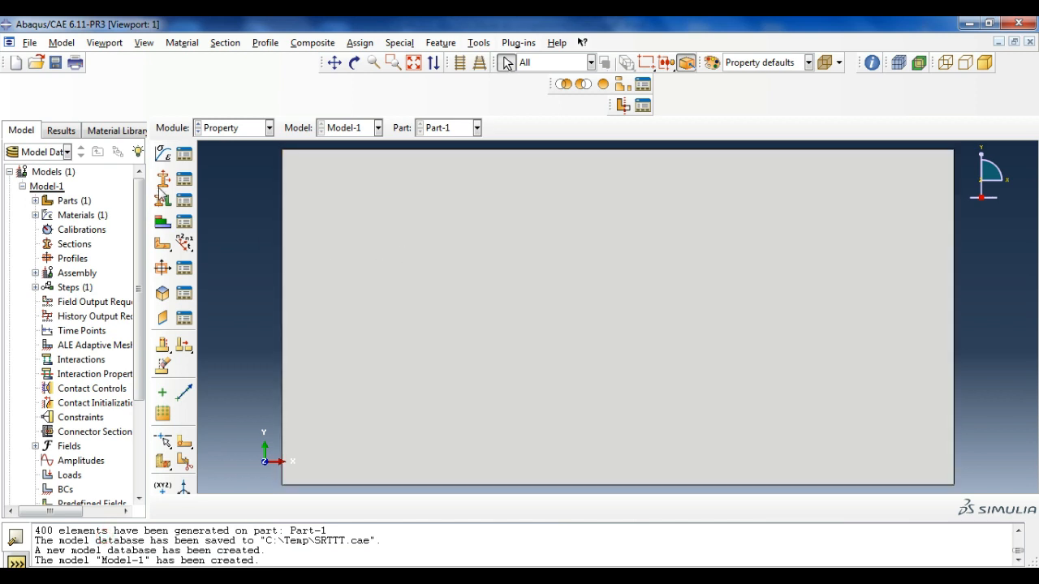
- Create a solid homogeneous section that uses Material-1
{"action": "left_click", "coordinate": [161, 186]}
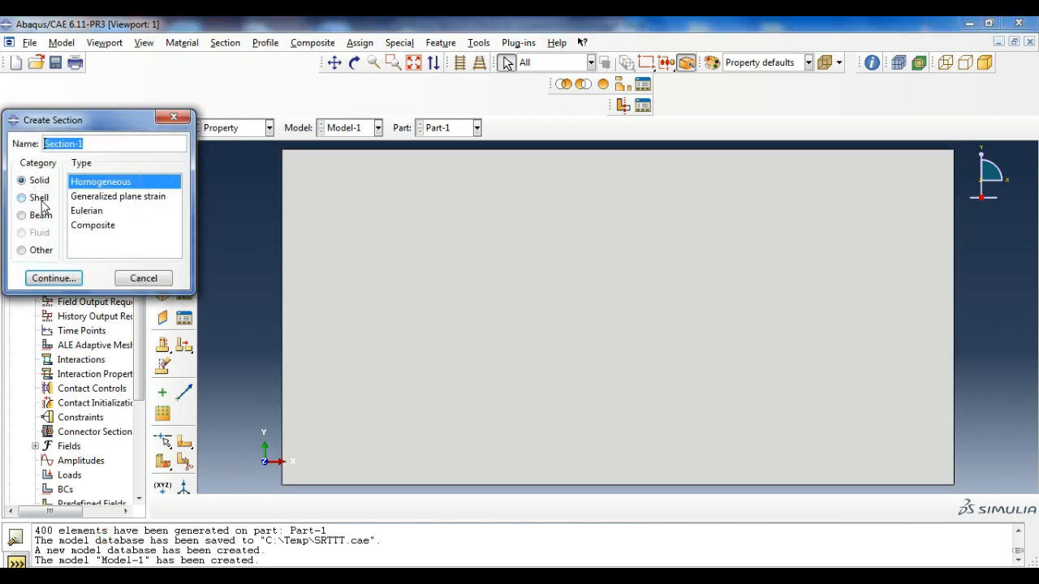
{"action": "left_click", "coordinate": [79, 281]}
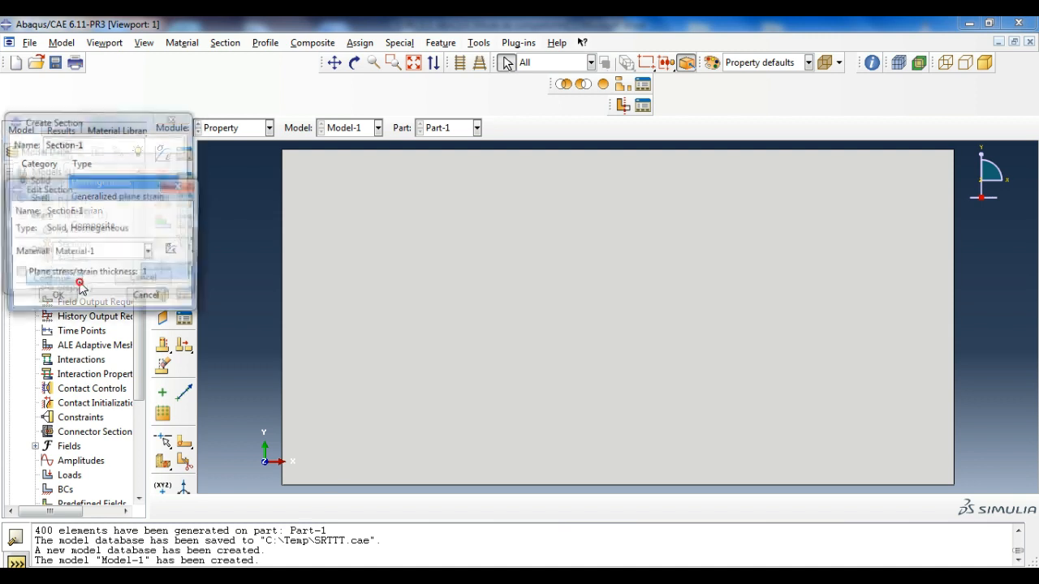
{"action": "left_click", "coordinate": [64, 299]}
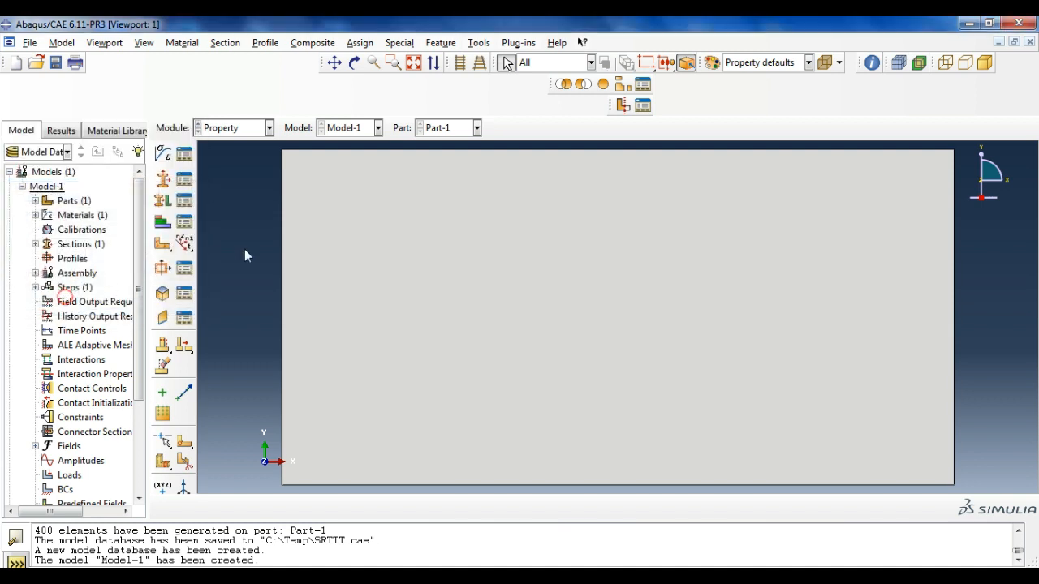
- Assign the whole plate a new homogeneous shell section of Material-1 with thickness 1 and middle-surface offset
{"action": "left_click", "coordinate": [324, 252]}
{"action": "left_click", "coordinate": [165, 206]}
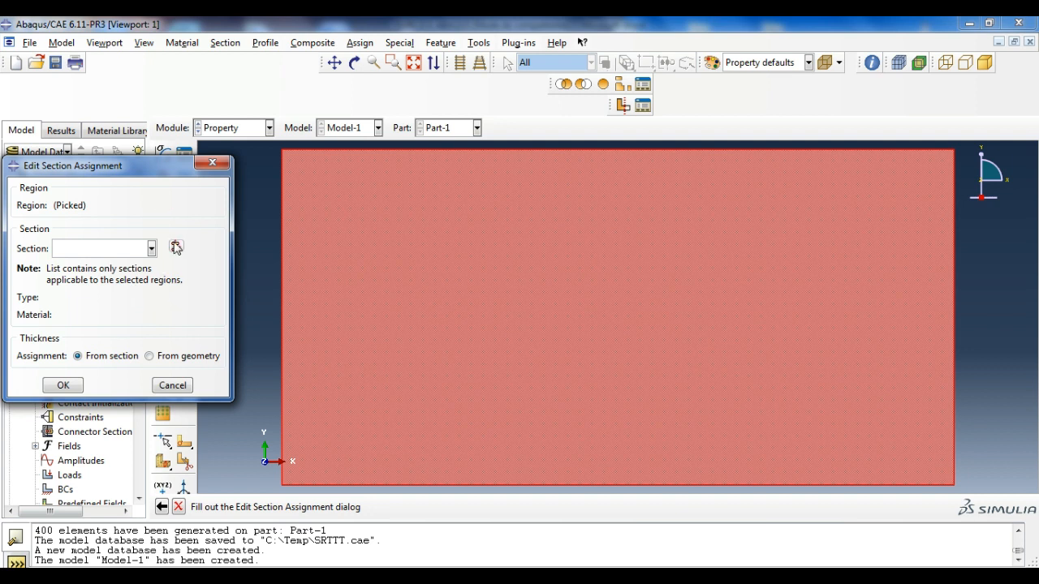
{"action": "left_click", "coordinate": [174, 246]}
{"action": "left_click", "coordinate": [39, 198]}
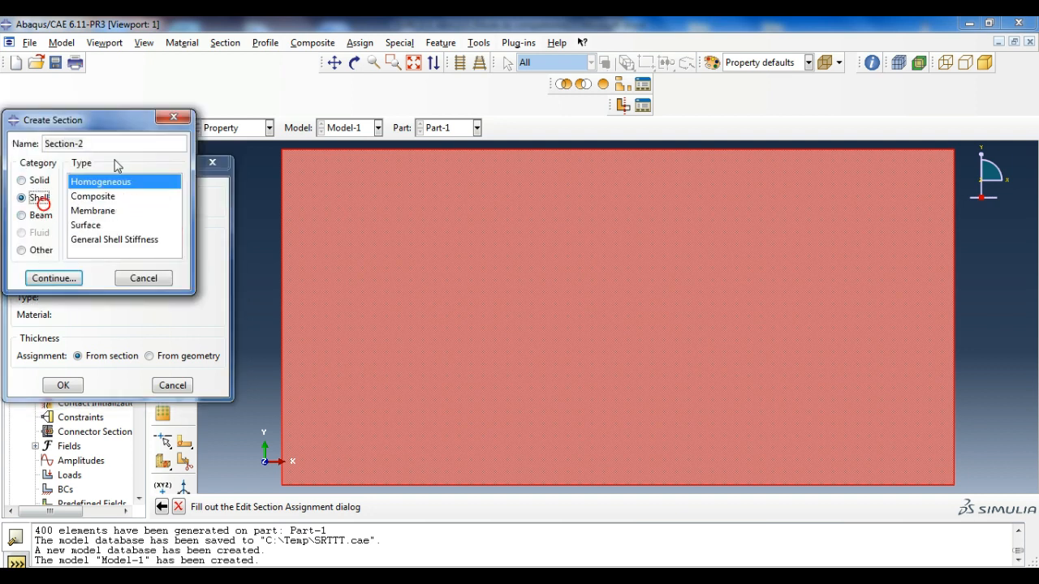
{"action": "left_click", "coordinate": [53, 279]}
{"action": "left_click", "coordinate": [204, 259]}
{"action": "type", "text": "1"}
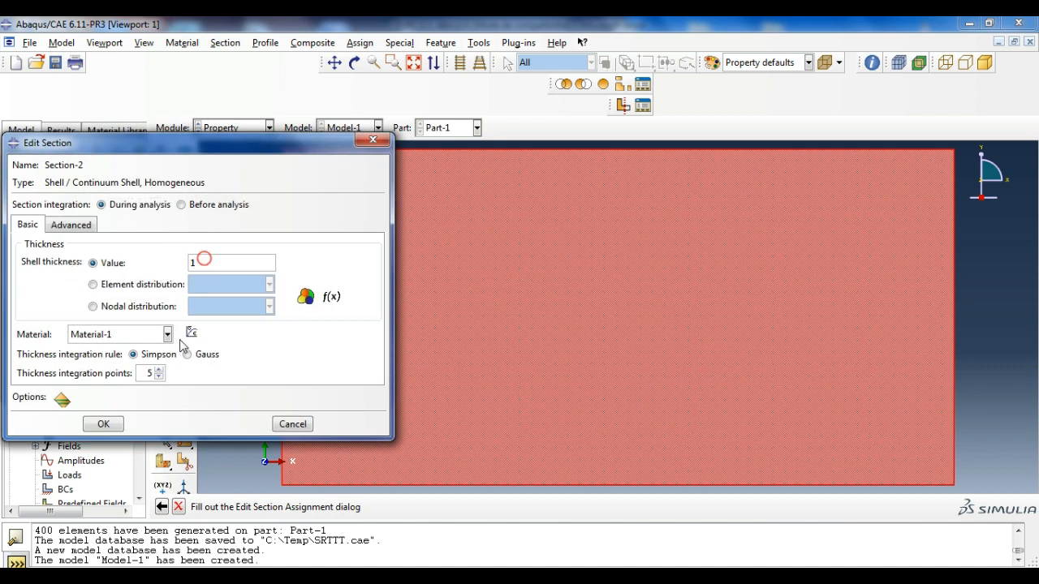
{"action": "left_click", "coordinate": [103, 423]}
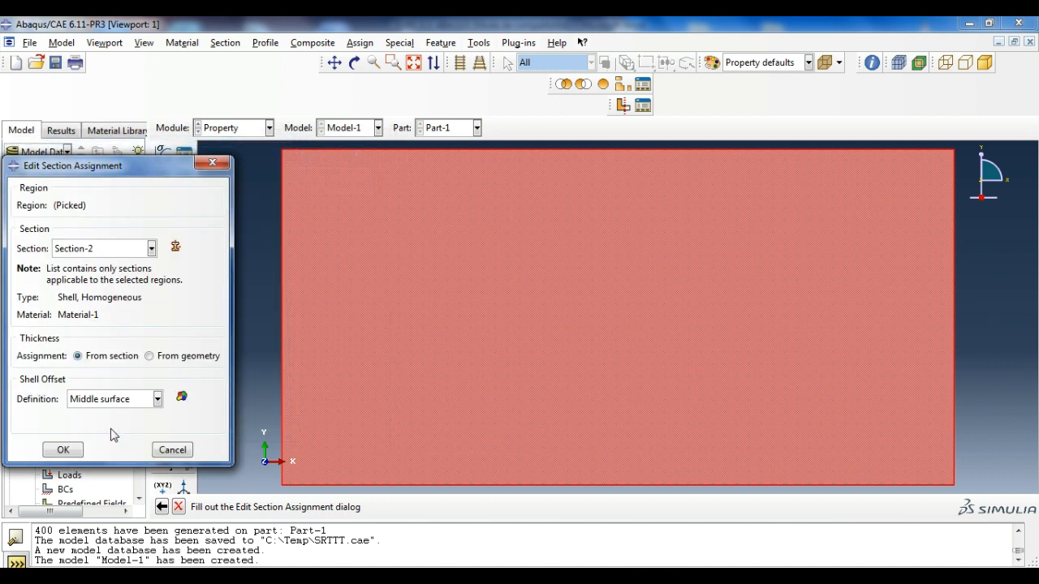
{"action": "left_click", "coordinate": [69, 453]}
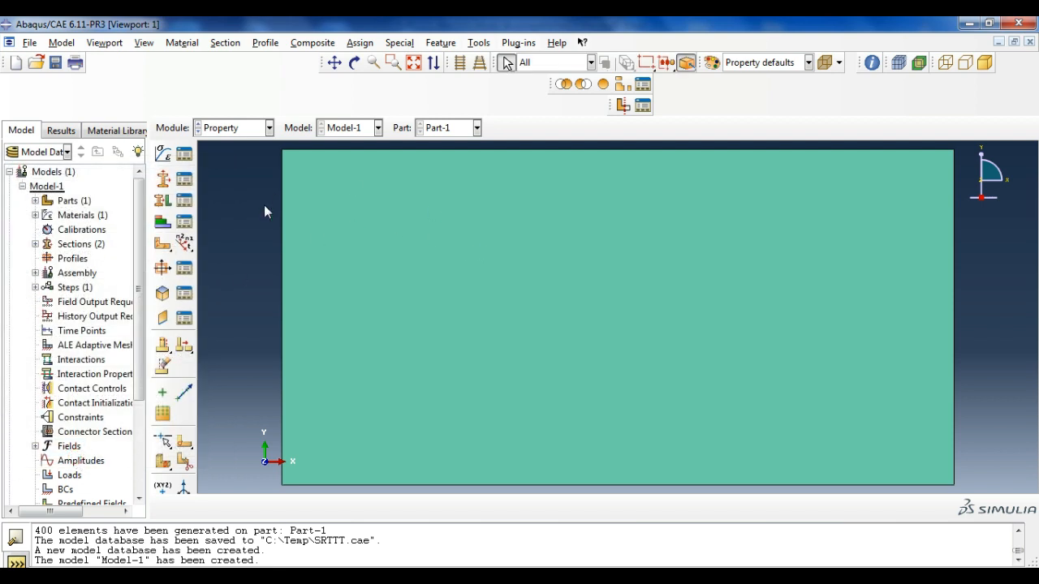
- In the Assembly module, create a dependent instance of Part-1
{"action": "left_click", "coordinate": [241, 130]}
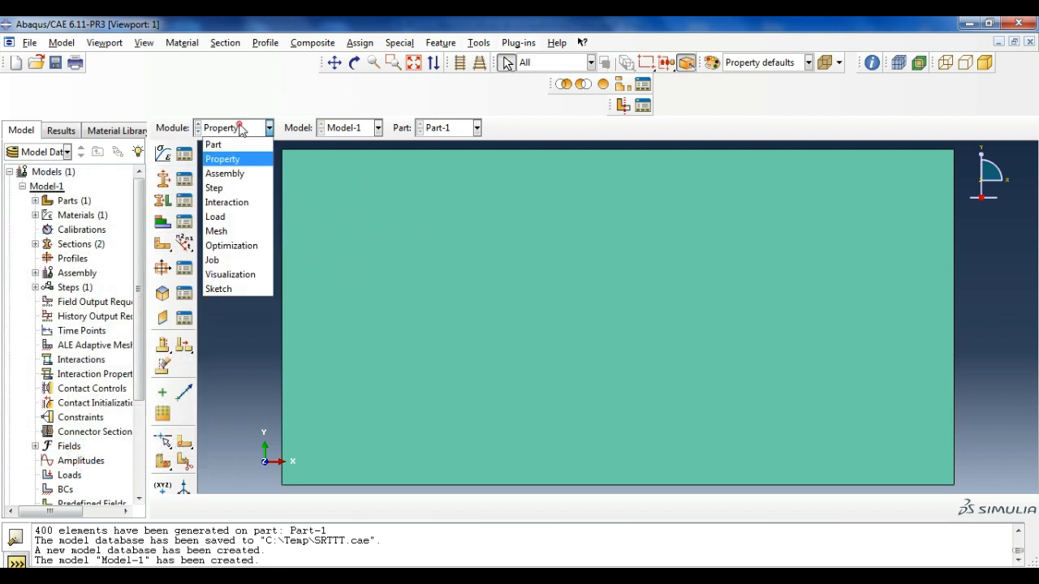
{"action": "left_click", "coordinate": [224, 175]}
{"action": "left_click", "coordinate": [162, 153]}
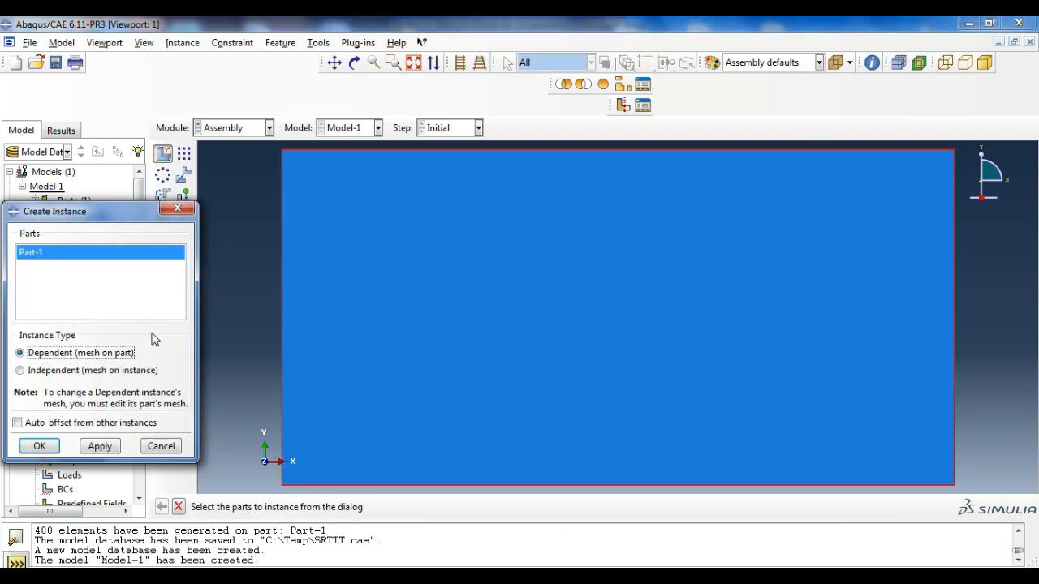
{"action": "left_click", "coordinate": [39, 446]}
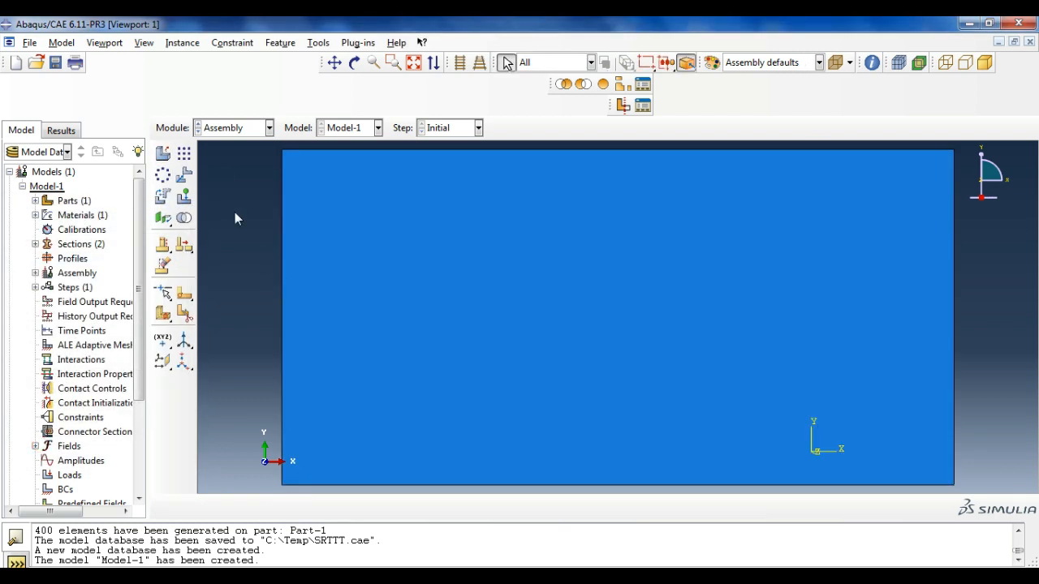
- In the Step module, create a Static, General step after Initial with time period 1 and Nlgeom off
{"action": "left_click", "coordinate": [229, 130]}
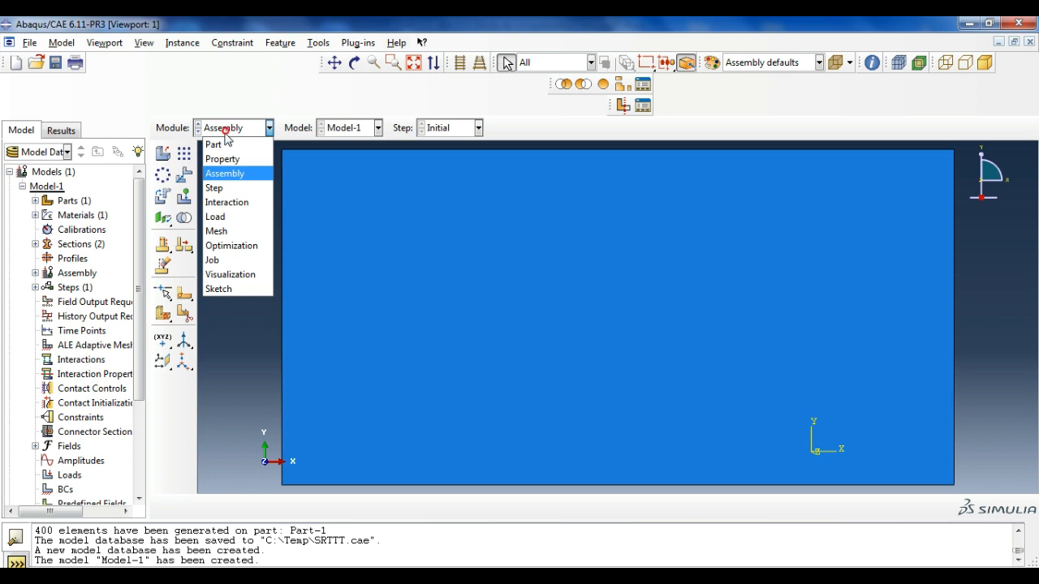
{"action": "left_click", "coordinate": [215, 188]}
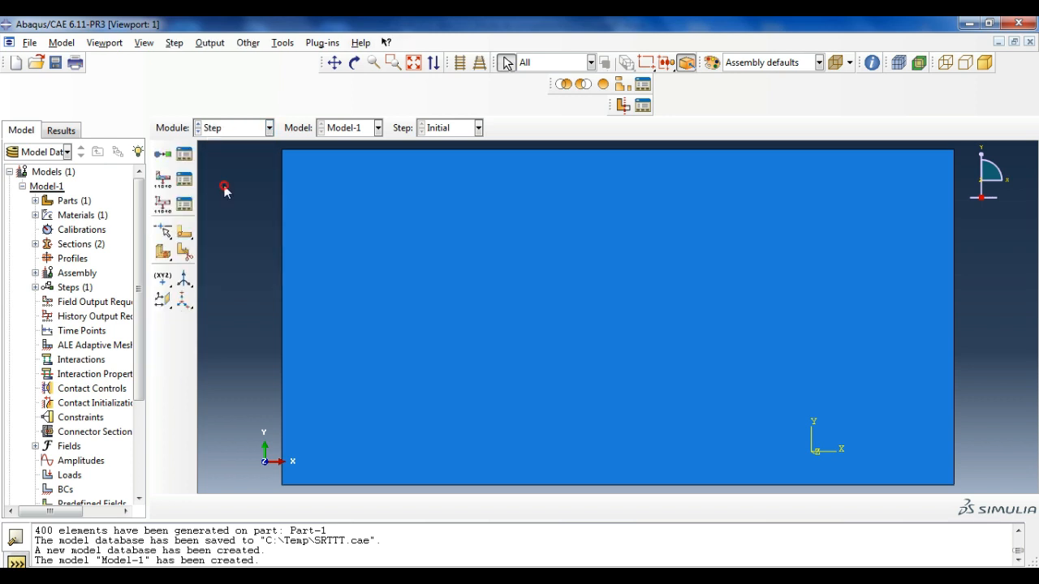
{"action": "left_click", "coordinate": [163, 153]}
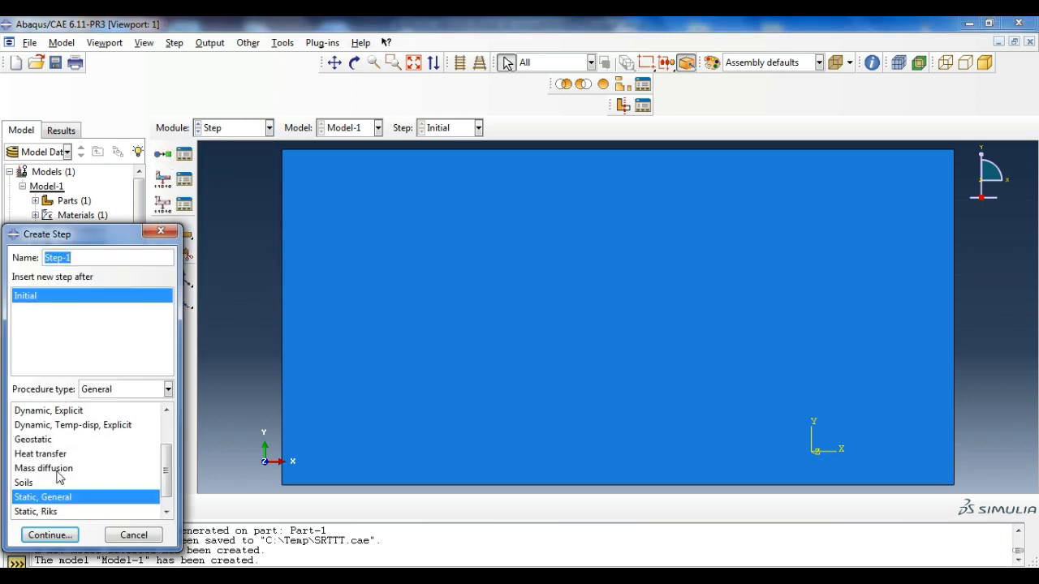
{"action": "left_click", "coordinate": [50, 535]}
{"action": "left_click", "coordinate": [113, 490]}
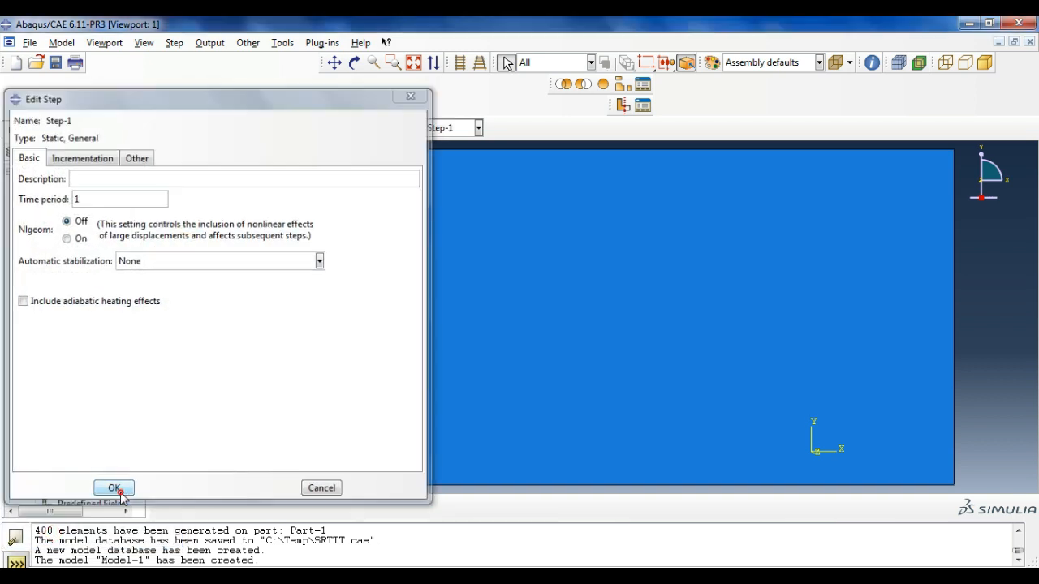
- In the Load module, fully fix the plate's left edge in Step-1 with a mechanical Symmetry/Antisymmetry/Encastre boundary condition
{"action": "left_click", "coordinate": [234, 132]}
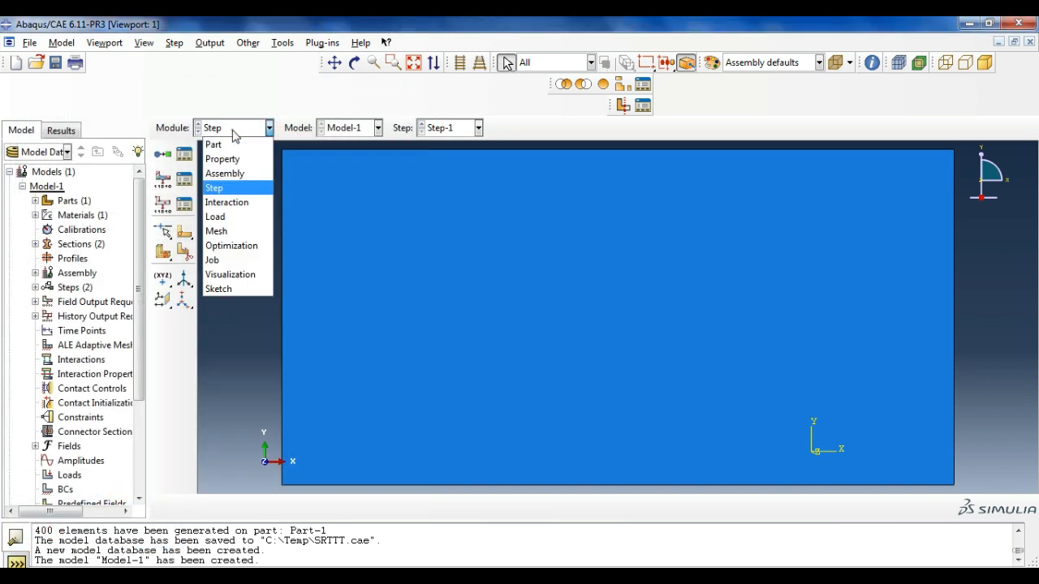
{"action": "left_click", "coordinate": [228, 216]}
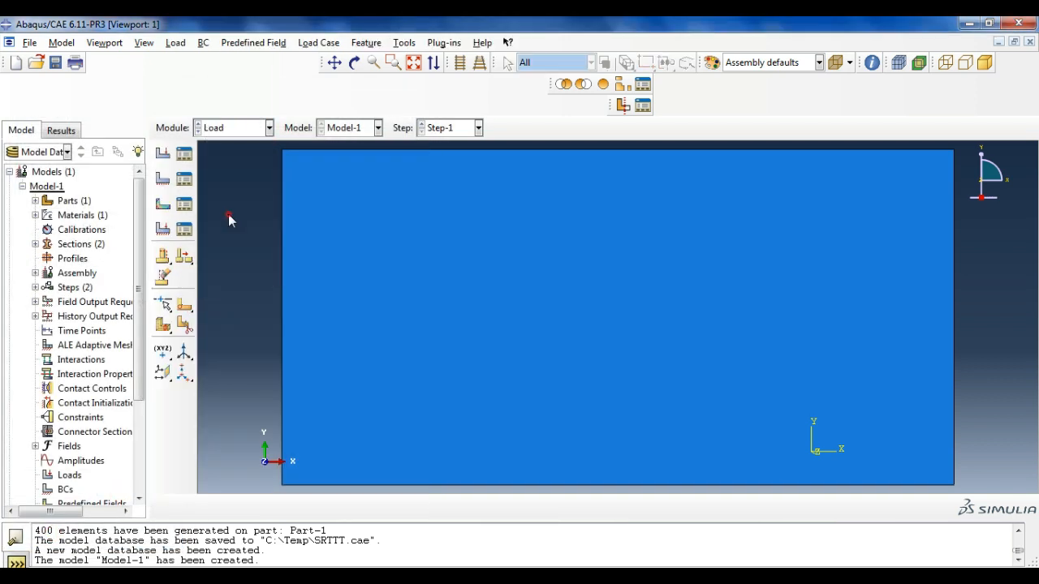
{"action": "left_click", "coordinate": [163, 177]}
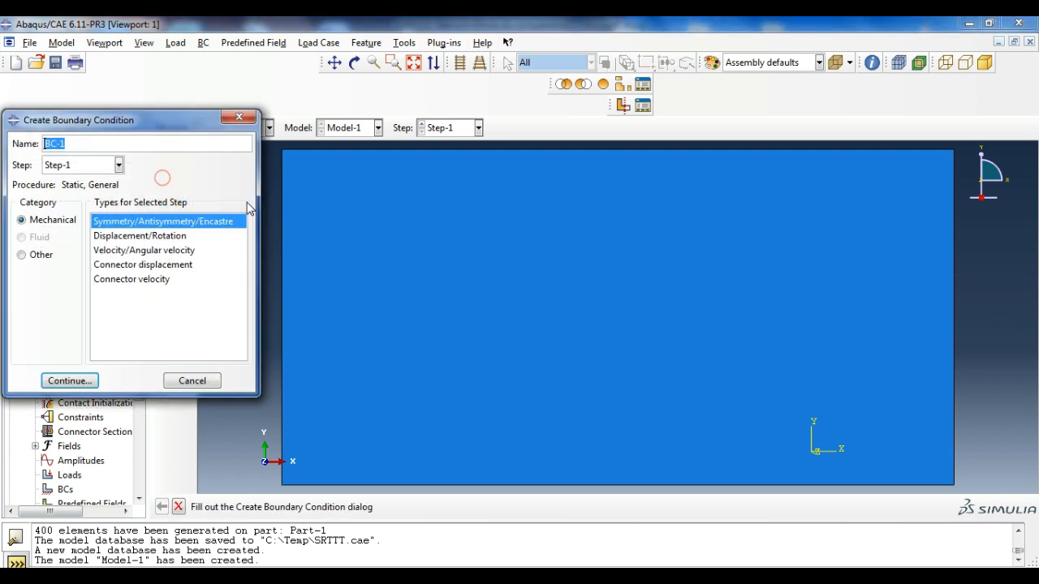
{"action": "left_click", "coordinate": [281, 232]}
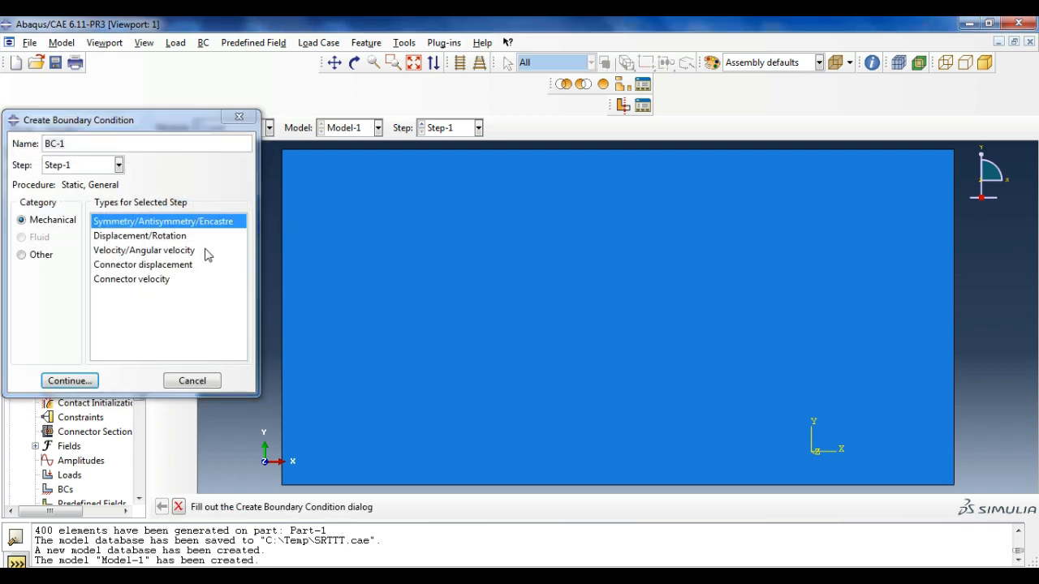
{"action": "left_click", "coordinate": [78, 380]}
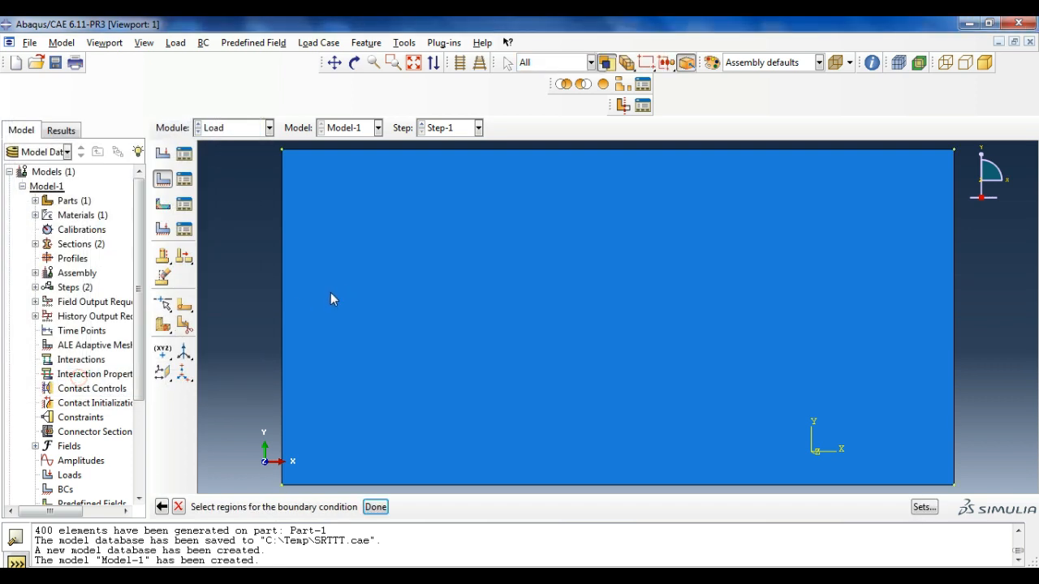
{"action": "left_click", "coordinate": [280, 295]}
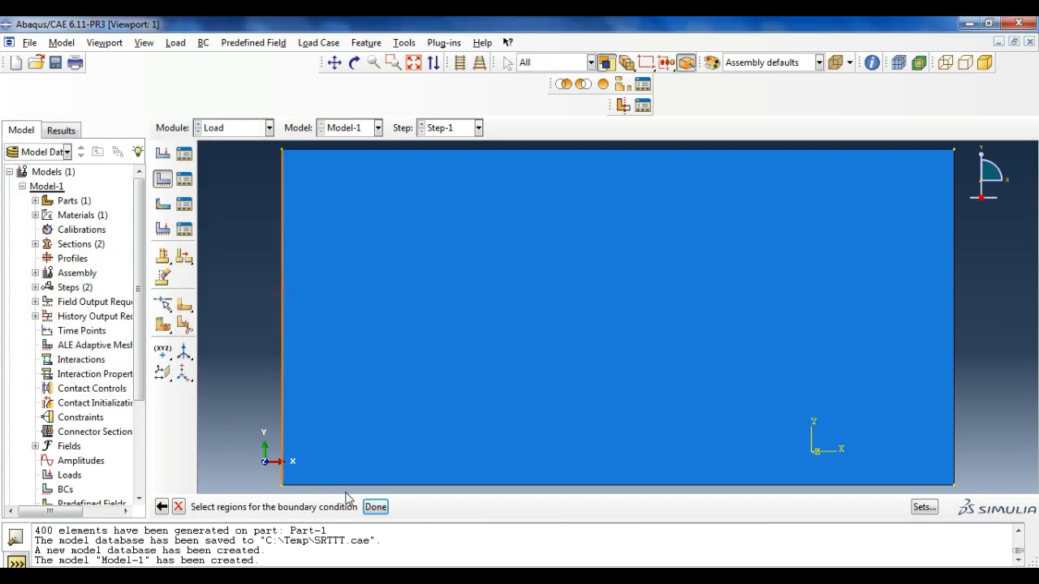
{"action": "left_click", "coordinate": [375, 507]}
{"action": "left_click", "coordinate": [119, 386]}
{"action": "left_click", "coordinate": [66, 405]}
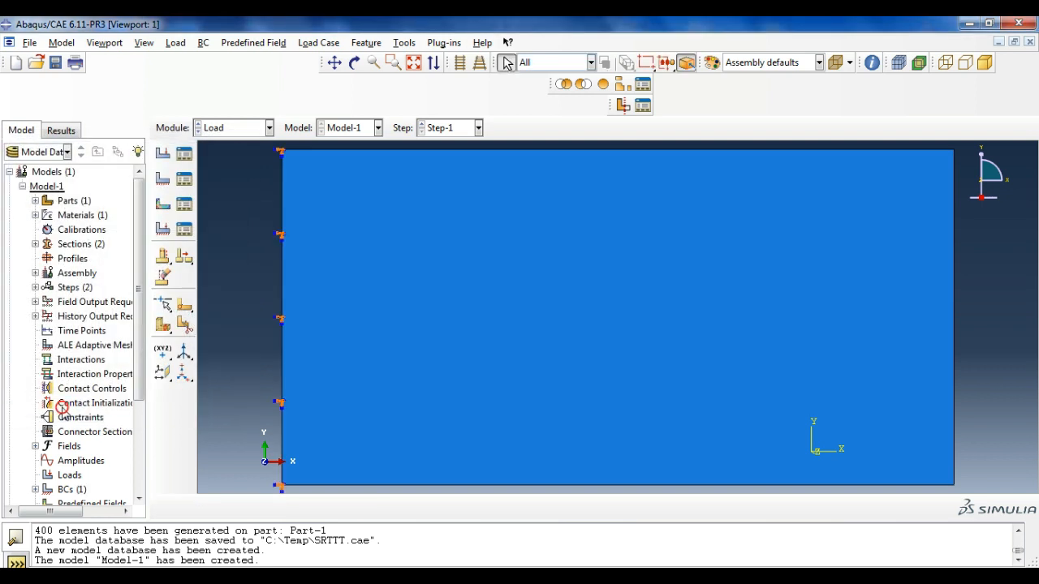
- In the Mesh module, switch the meshing object from the assembly to Part-1
{"action": "left_click", "coordinate": [224, 130]}
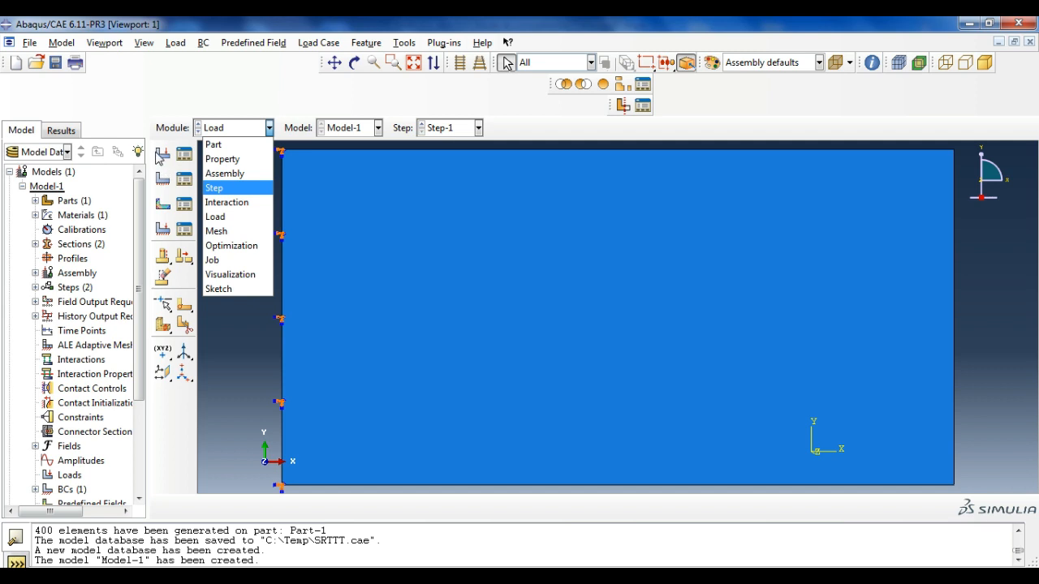
{"action": "left_click", "coordinate": [232, 230]}
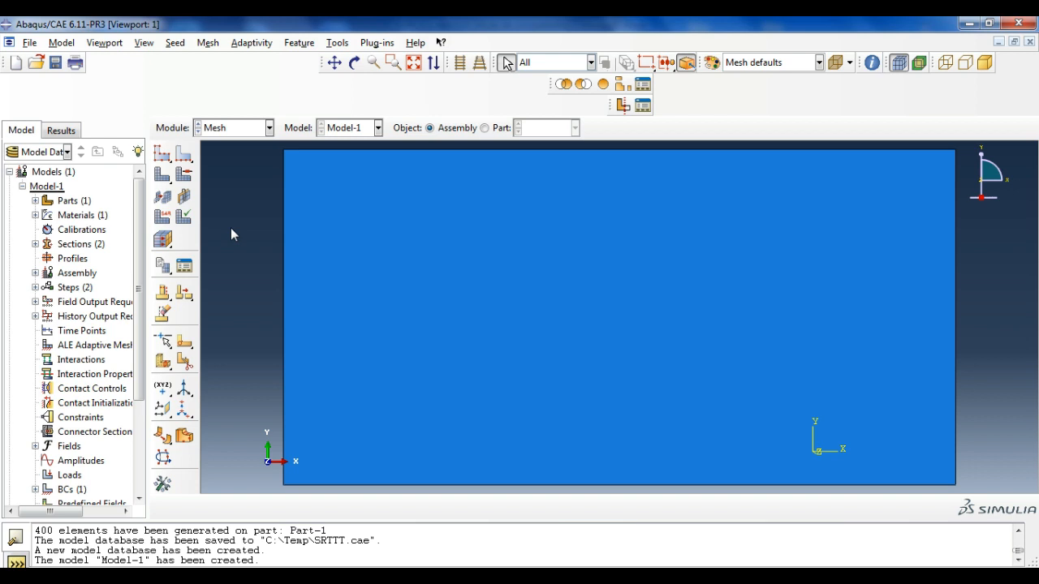
{"action": "left_click", "coordinate": [184, 154]}
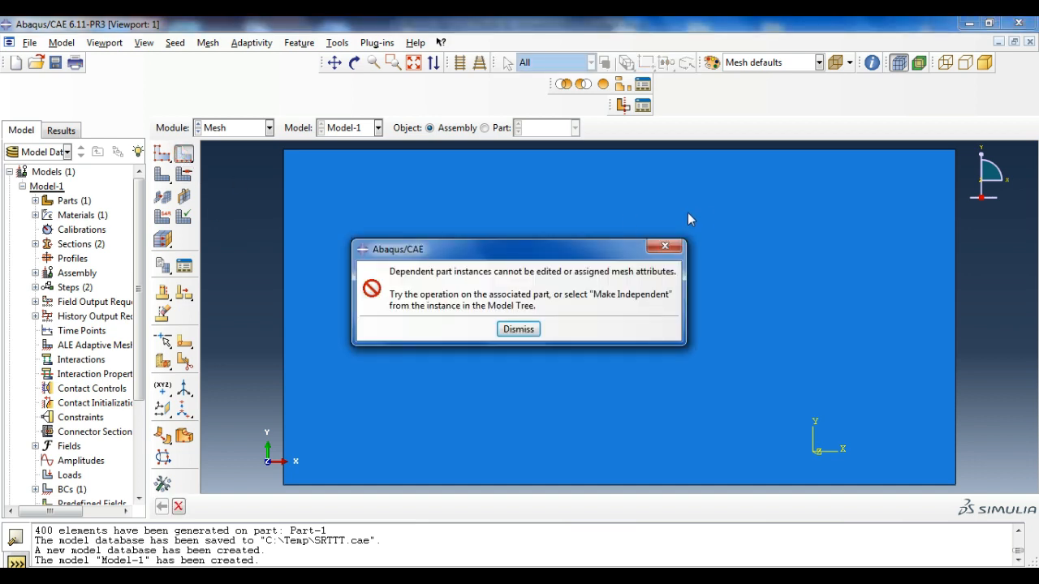
{"action": "left_click", "coordinate": [664, 246]}
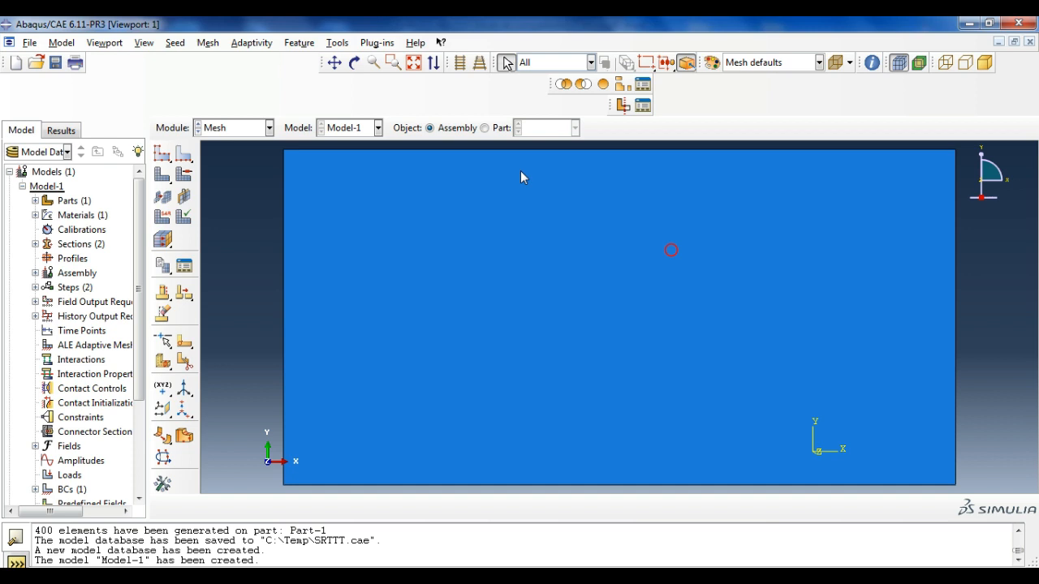
{"action": "left_click", "coordinate": [485, 127]}
- Seed the plate's left edge by number with 5 elements and no bias
{"action": "left_click", "coordinate": [184, 154]}
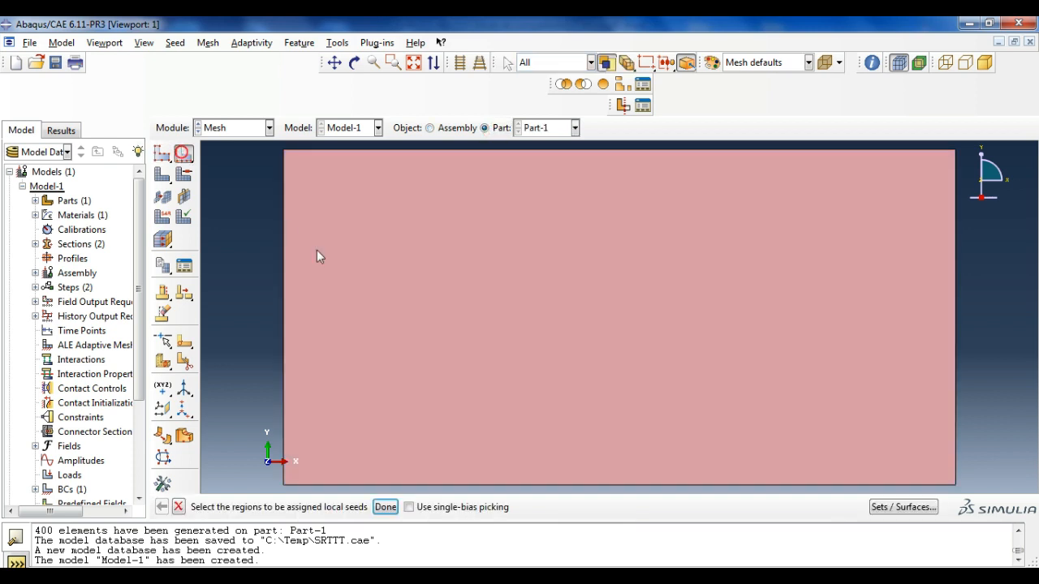
{"action": "left_click", "coordinate": [284, 291]}
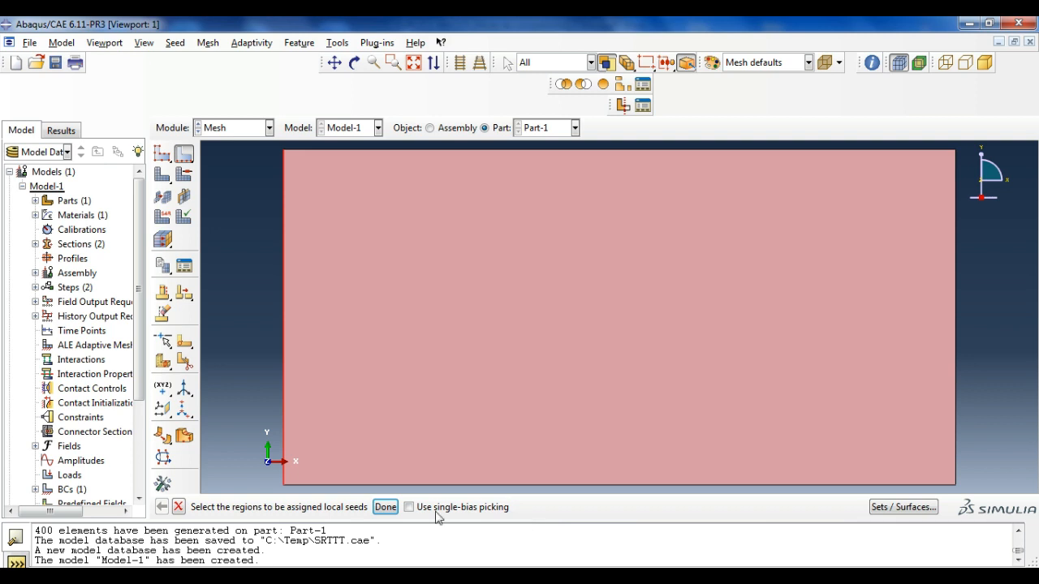
{"action": "left_click", "coordinate": [383, 509]}
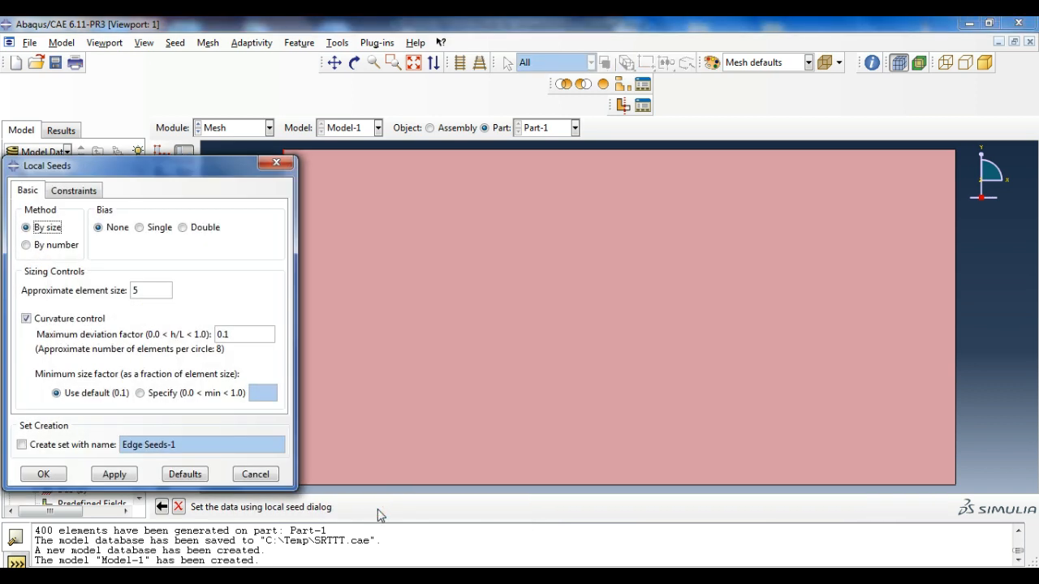
{"action": "left_click", "coordinate": [55, 244]}
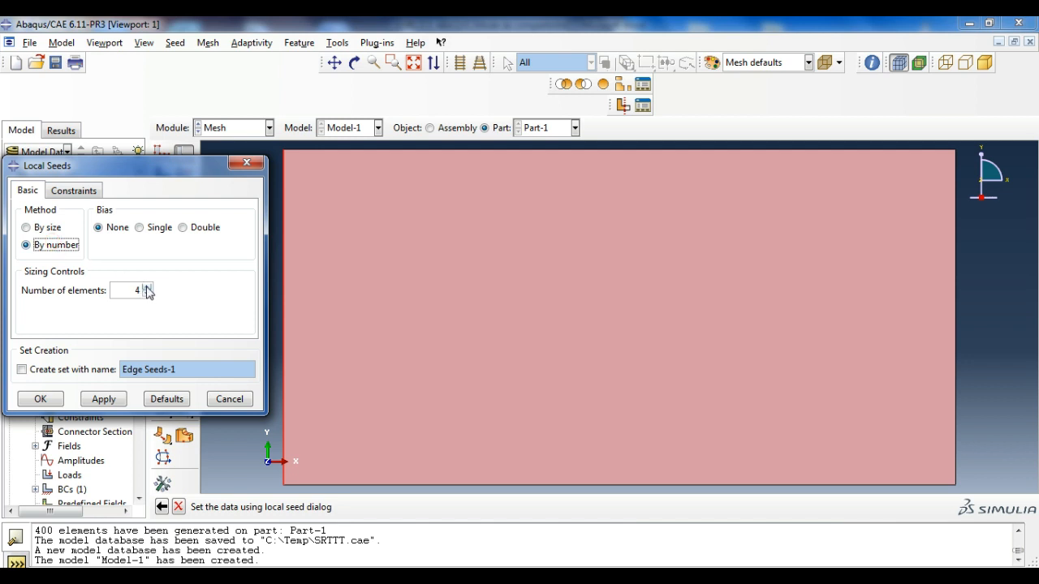
{"action": "left_click", "coordinate": [147, 287]}
{"action": "left_click", "coordinate": [45, 400]}
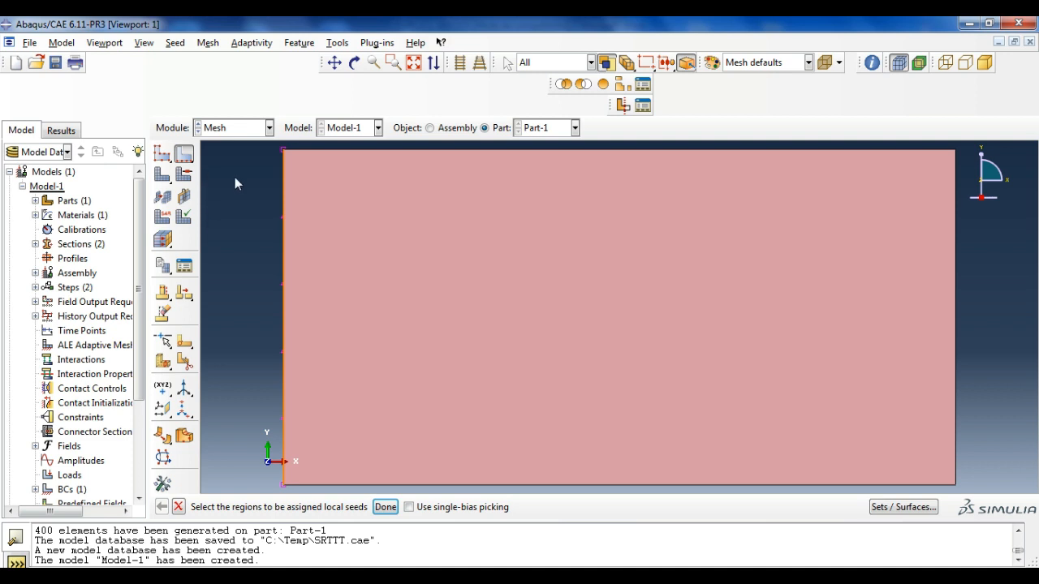
- Seed the plate's top and bottom edges together by number with 10 elements each
{"action": "left_click", "coordinate": [490, 150]}
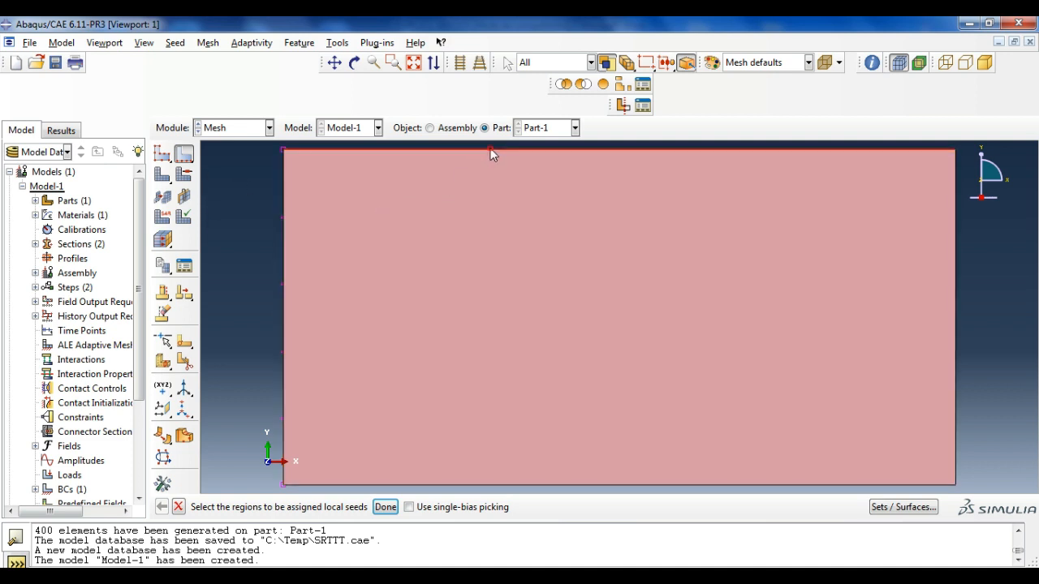
{"action": "left_click", "coordinate": [547, 485], "text": "shift"}
{"action": "left_click", "coordinate": [386, 507]}
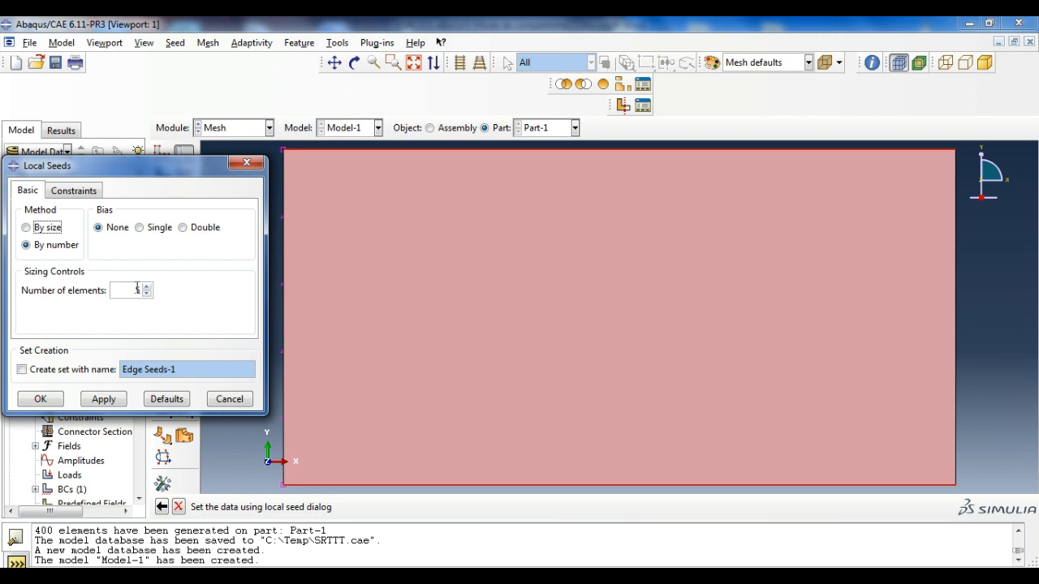
{"action": "left_click", "coordinate": [147, 286]}
{"action": "left_click", "coordinate": [147, 286]}
{"action": "left_click", "coordinate": [147, 286]}
{"action": "left_click", "coordinate": [147, 285]}
{"action": "left_click", "coordinate": [147, 285]}
{"action": "left_click", "coordinate": [148, 287]}
{"action": "left_click", "coordinate": [148, 286]}
{"action": "left_click", "coordinate": [147, 291]}
{"action": "left_click", "coordinate": [148, 291]}
{"action": "left_click", "coordinate": [148, 293]}
{"action": "left_click", "coordinate": [41, 399]}
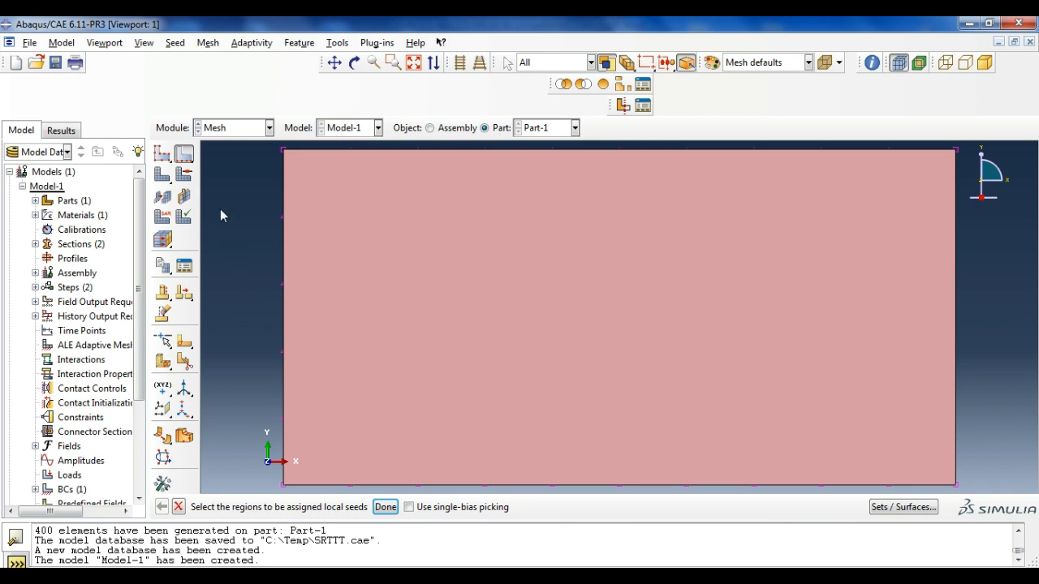
- Mesh Part-1 and select the upper-left corner element to check its nodes
{"action": "left_click", "coordinate": [162, 175]}
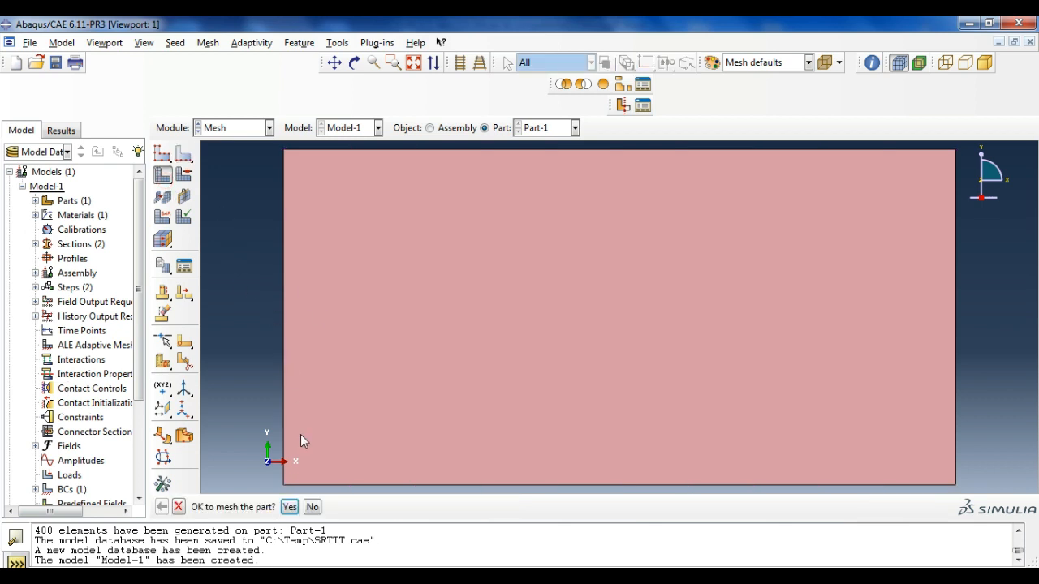
{"action": "left_click", "coordinate": [285, 512]}
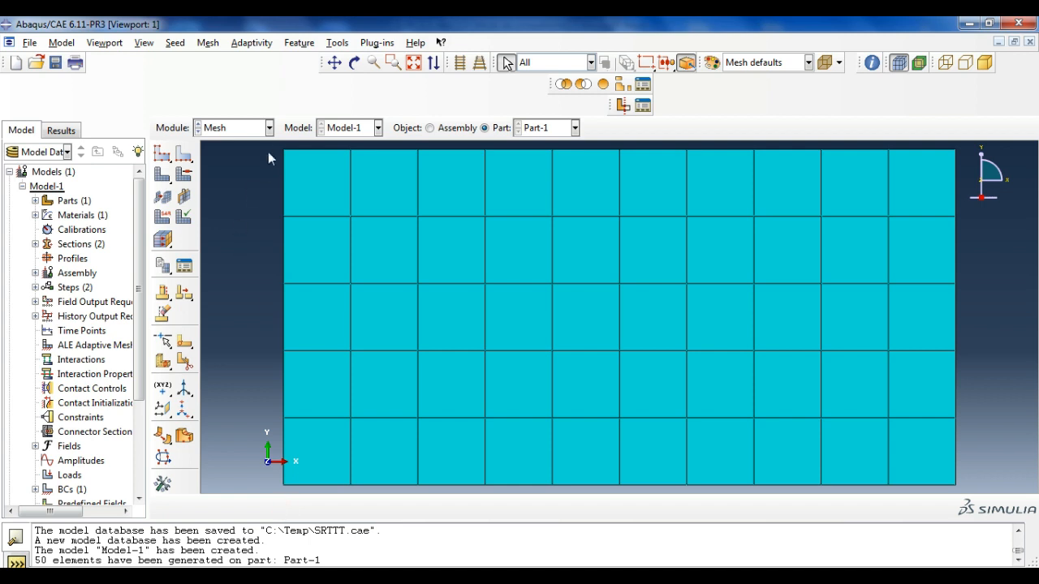
{"action": "left_click_drag", "start_coordinate": [274, 144], "coordinate": [360, 222]}
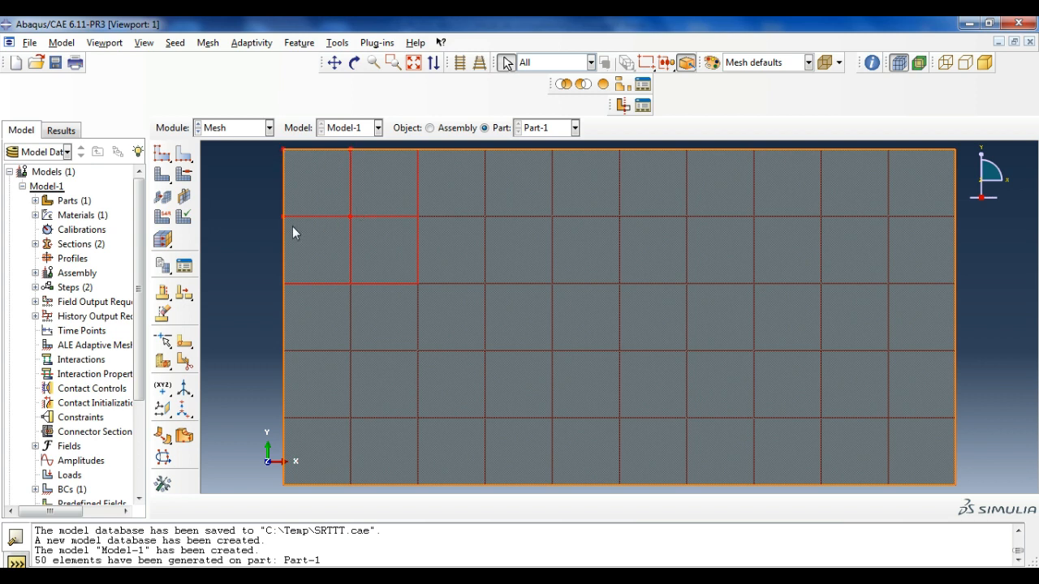
- Set the mesh controls to Quad element shape with the free technique, deleting the existing mesh
{"action": "left_click", "coordinate": [191, 177]}
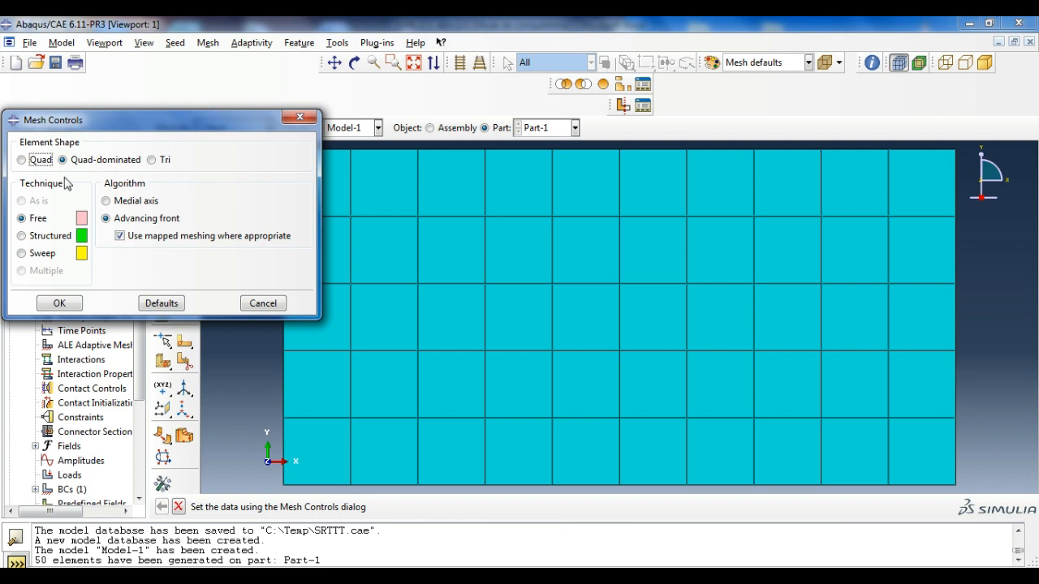
{"action": "left_click", "coordinate": [44, 163]}
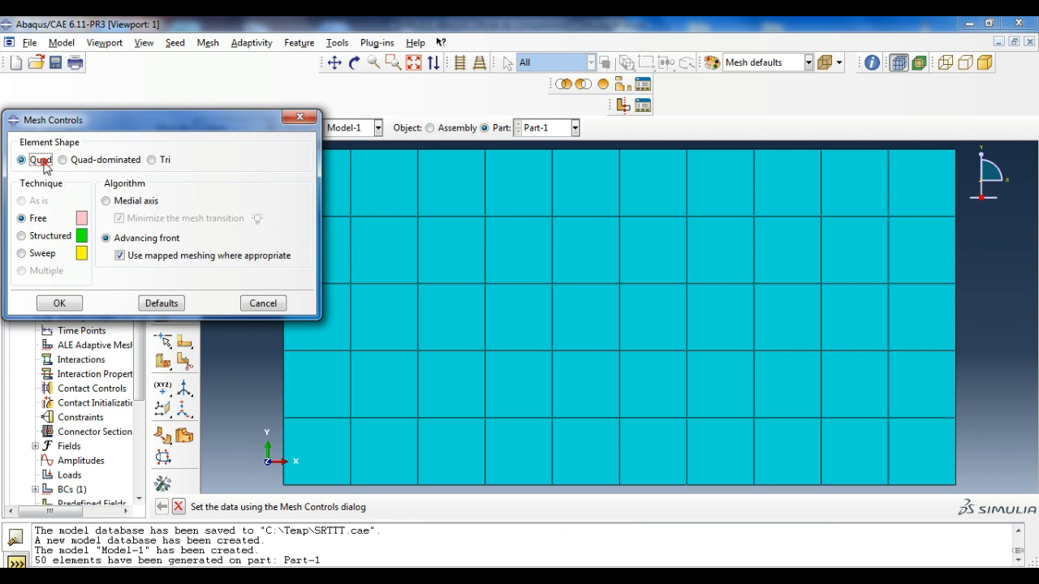
{"action": "left_click", "coordinate": [63, 305]}
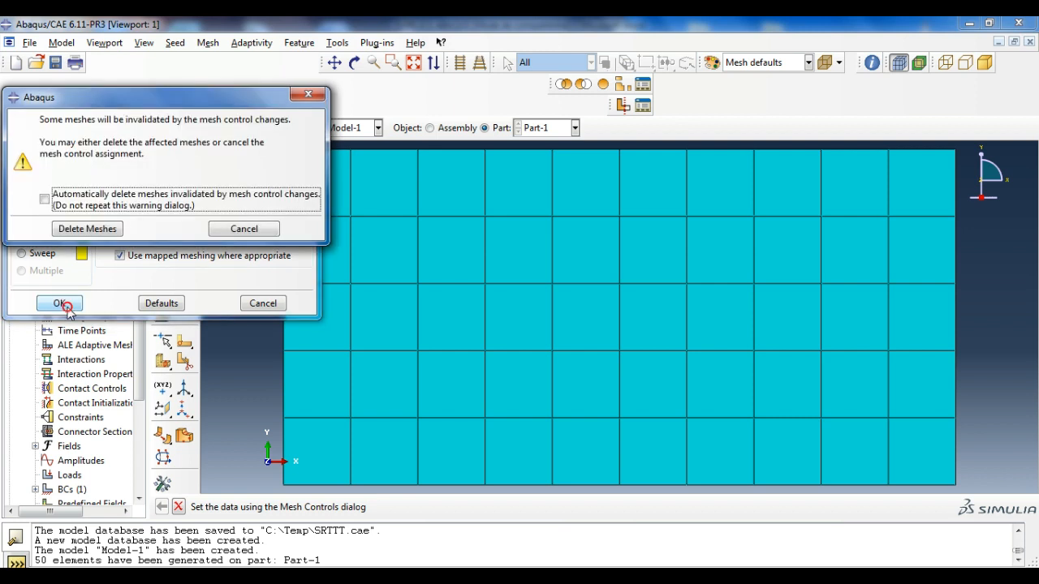
{"action": "left_click", "coordinate": [102, 233]}
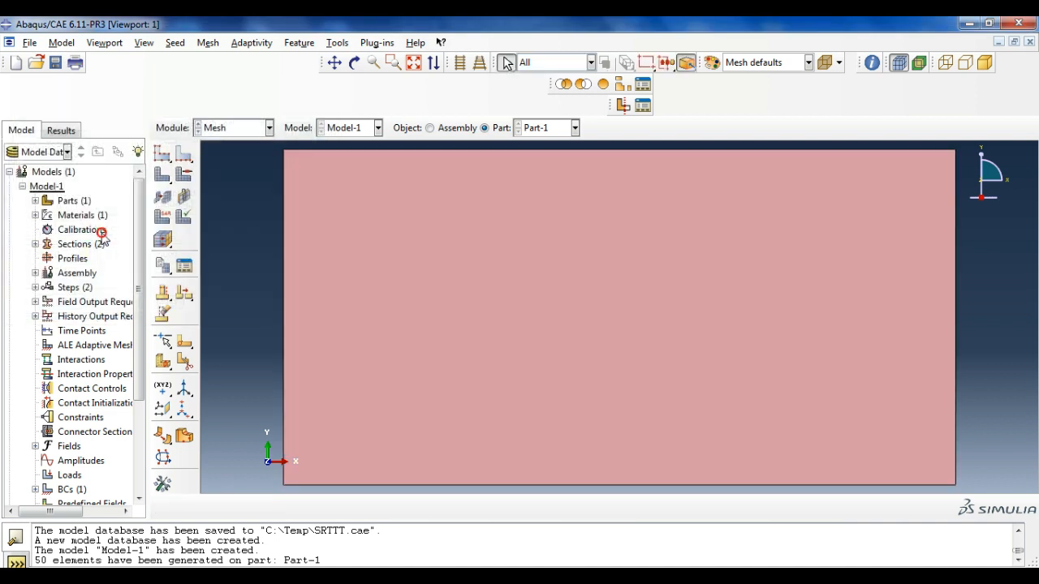
- Assign the plate the Standard quadratic shell element type S8R
{"action": "left_click", "coordinate": [163, 217]}
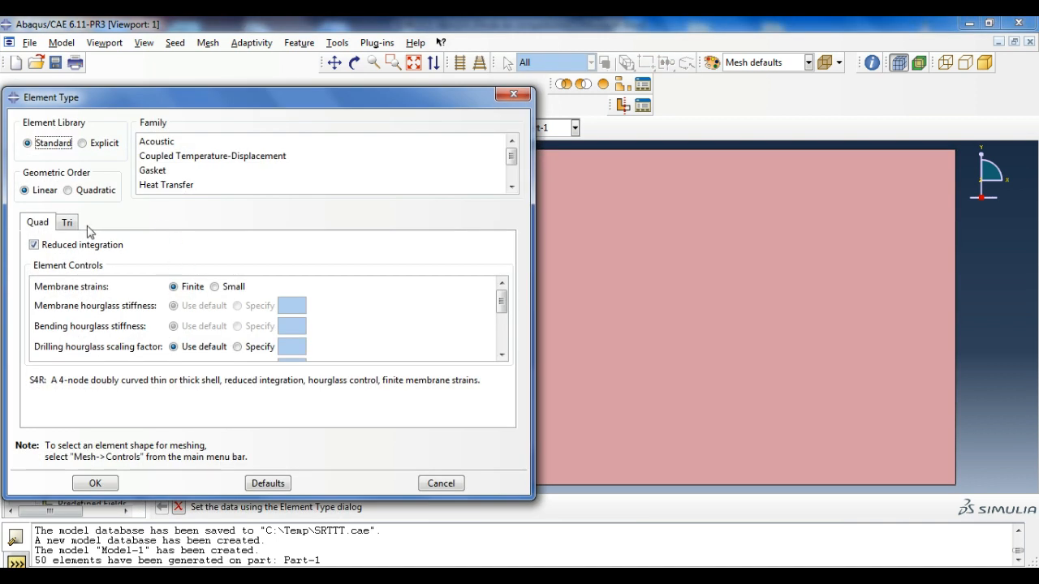
{"action": "left_click", "coordinate": [84, 189]}
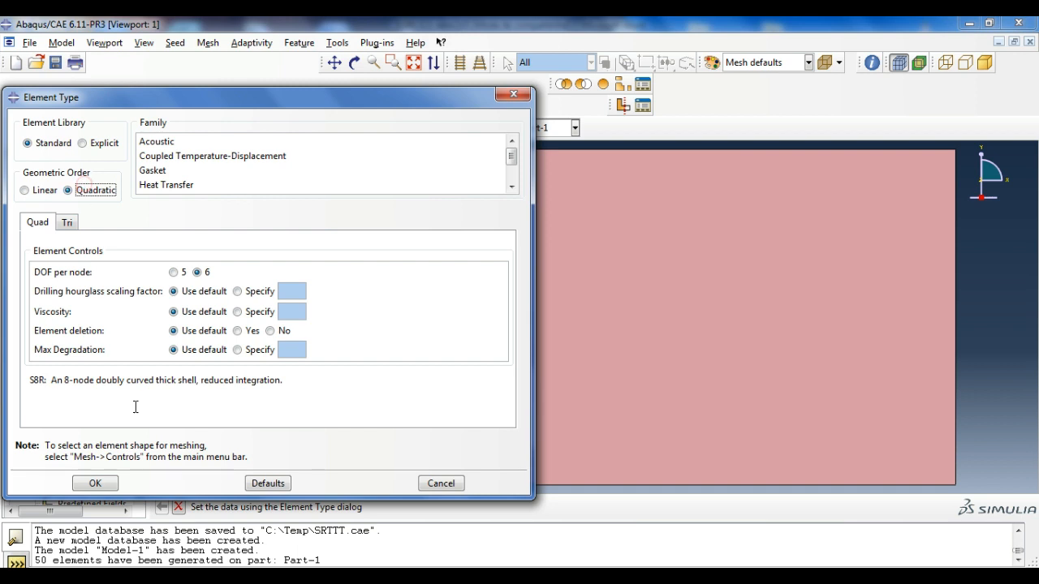
{"action": "left_click", "coordinate": [95, 483]}
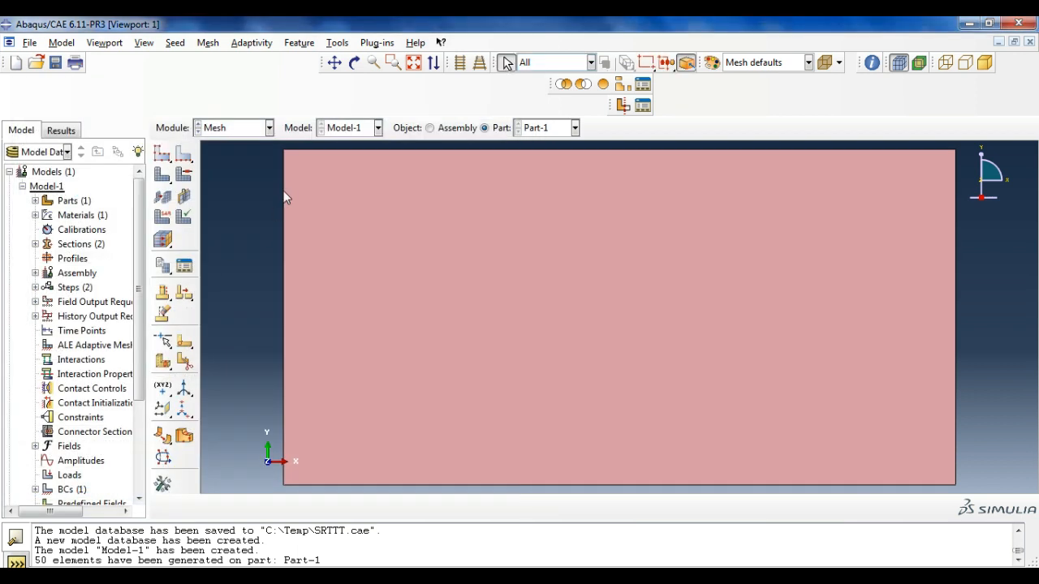
- Mesh Part-1 with the quadratic elements and select the corner element and left edge to check their nodes
{"action": "left_click", "coordinate": [181, 172]}
{"action": "left_click", "coordinate": [61, 303]}
{"action": "left_click", "coordinate": [164, 175]}
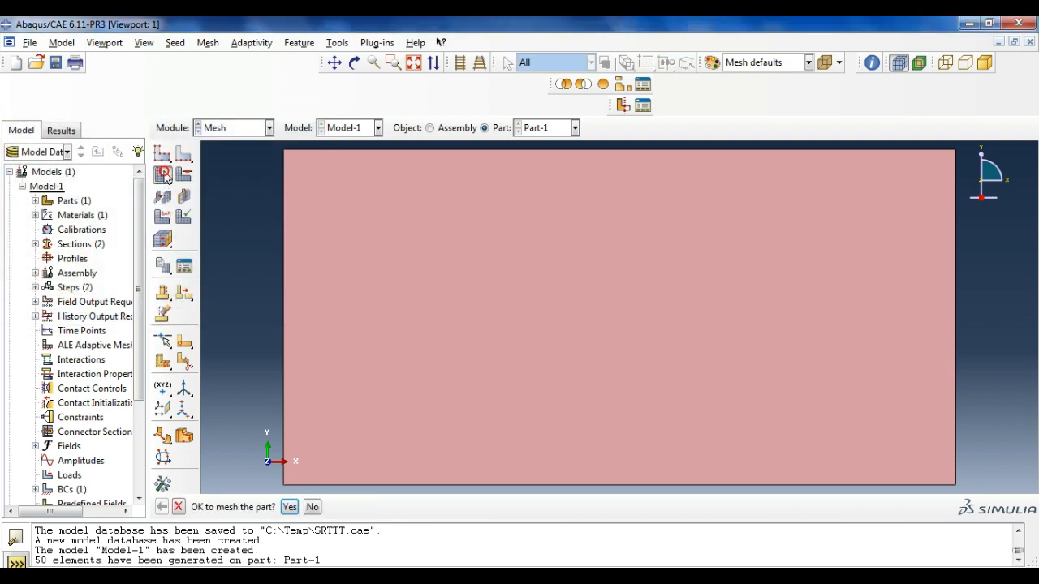
{"action": "left_click", "coordinate": [288, 507]}
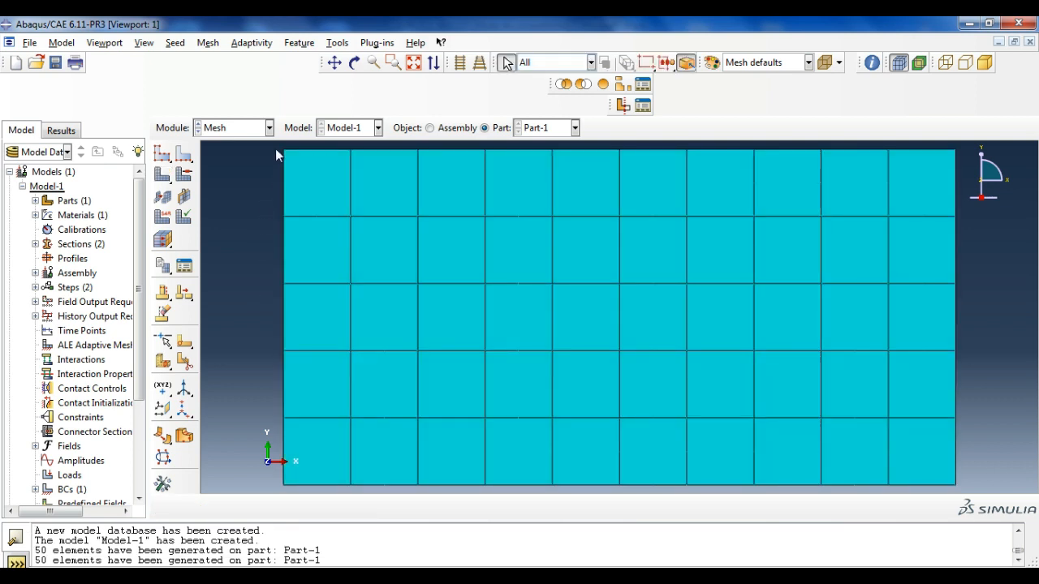
{"action": "left_click_drag", "start_coordinate": [274, 143], "coordinate": [356, 225]}
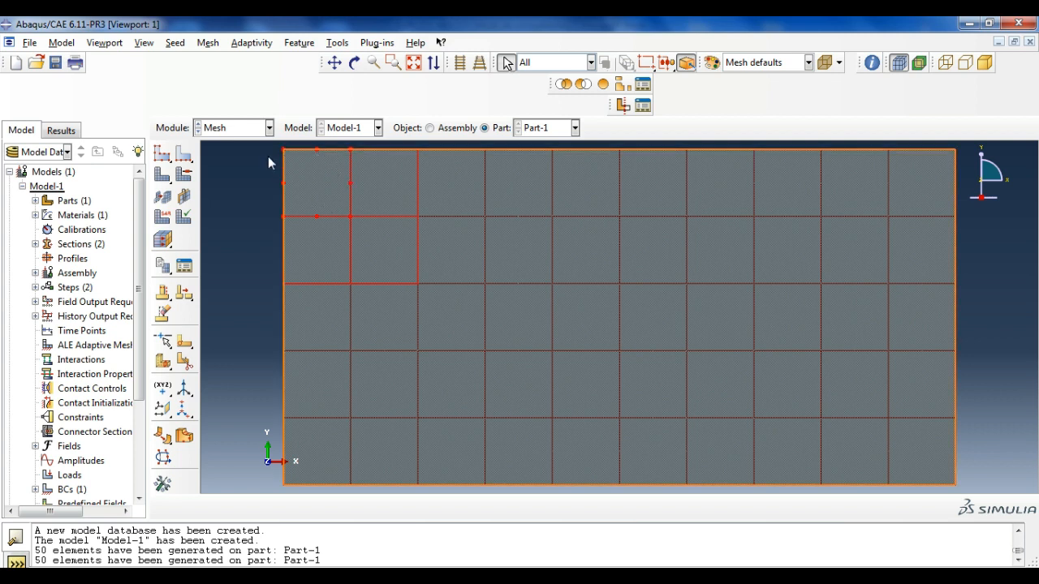
{"action": "left_click_drag", "start_coordinate": [273, 145], "coordinate": [295, 498]}
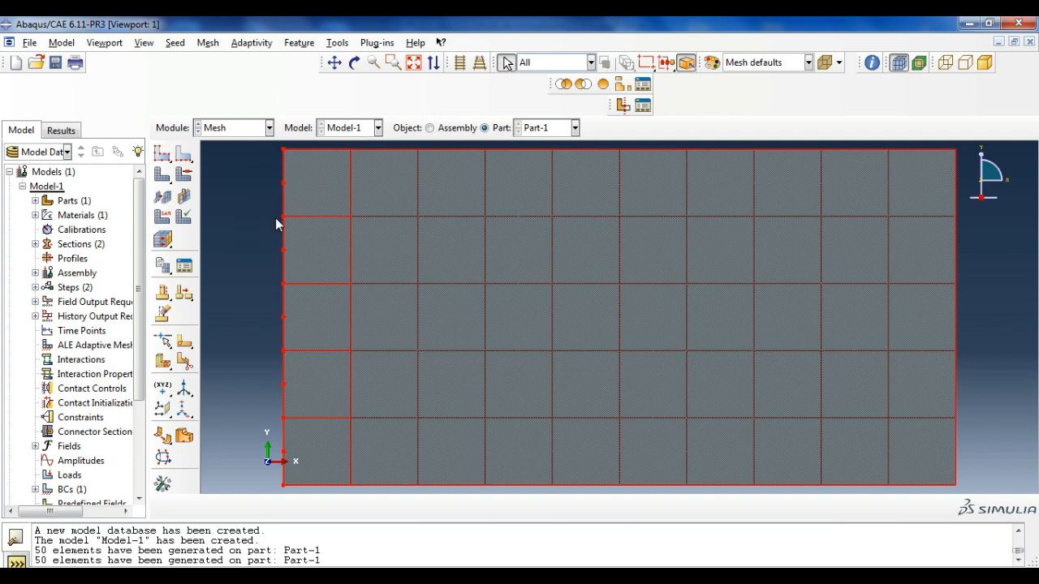
- Create a node set from the two corner nodes at the ends of the plate's right edge
{"action": "left_click", "coordinate": [337, 44]}
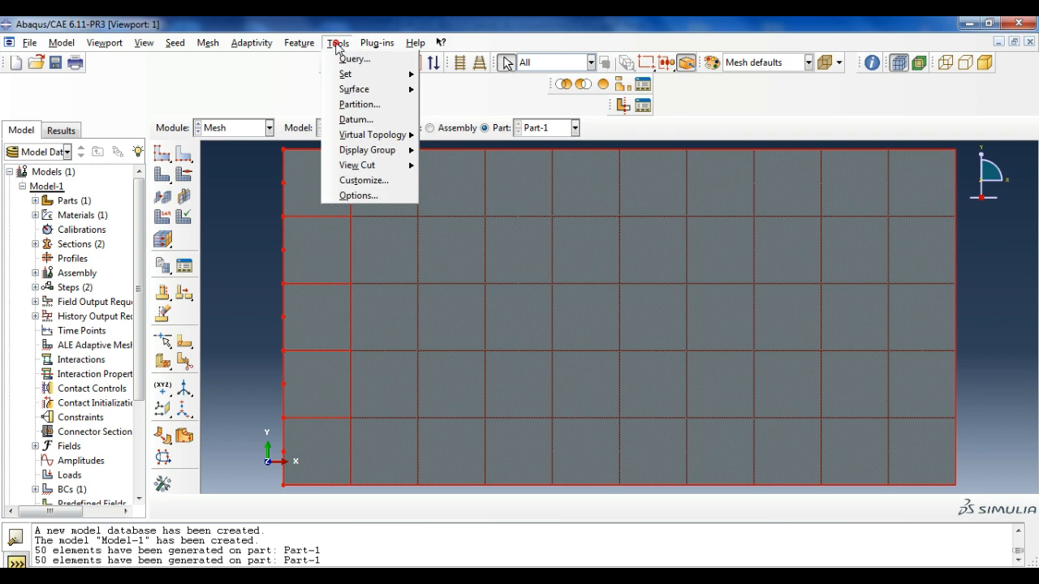
{"action": "left_click", "coordinate": [235, 226]}
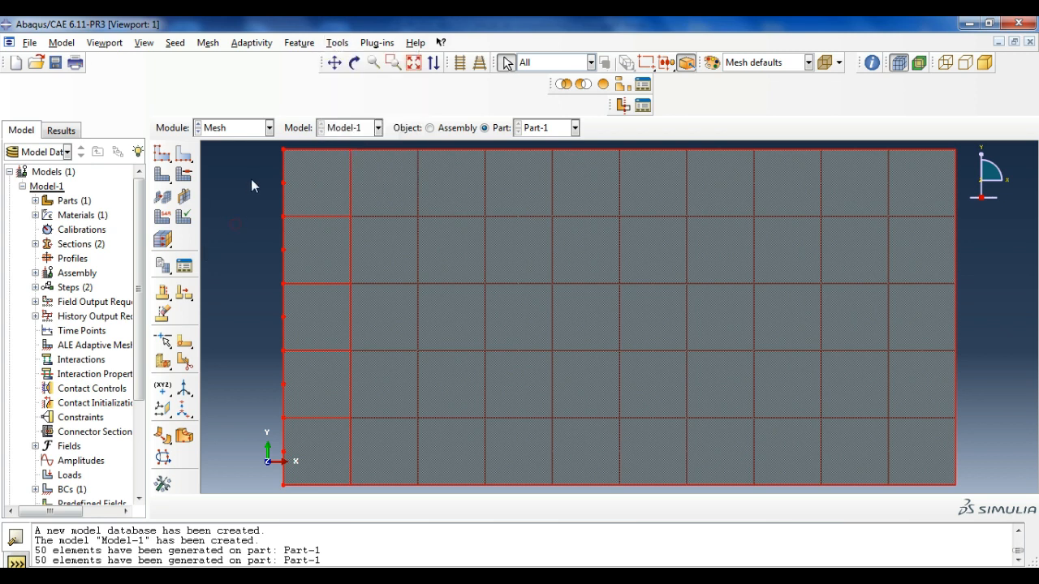
{"action": "left_click", "coordinate": [337, 44]}
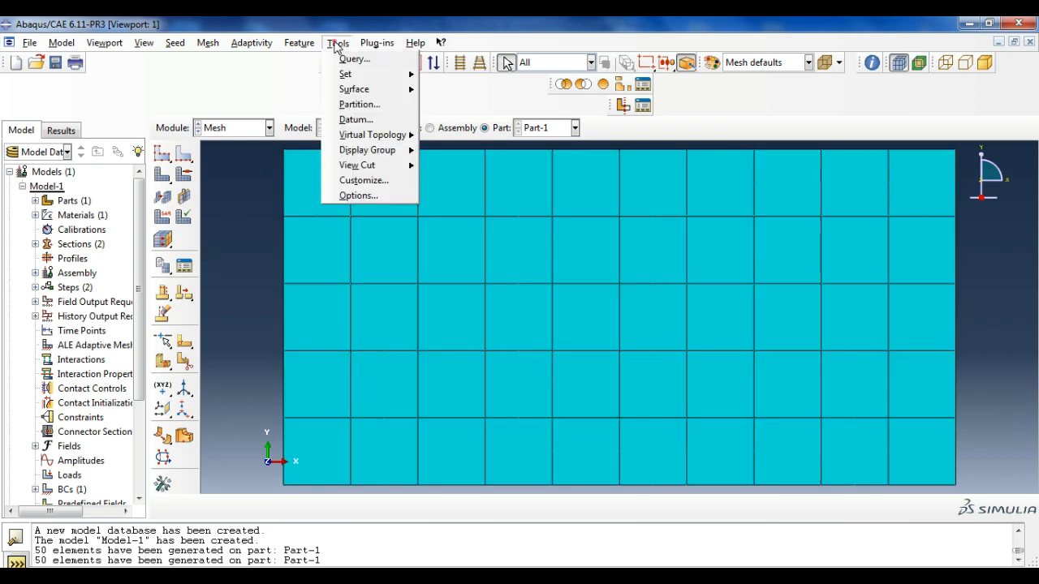
{"action": "mouse_move", "coordinate": [390, 77]}
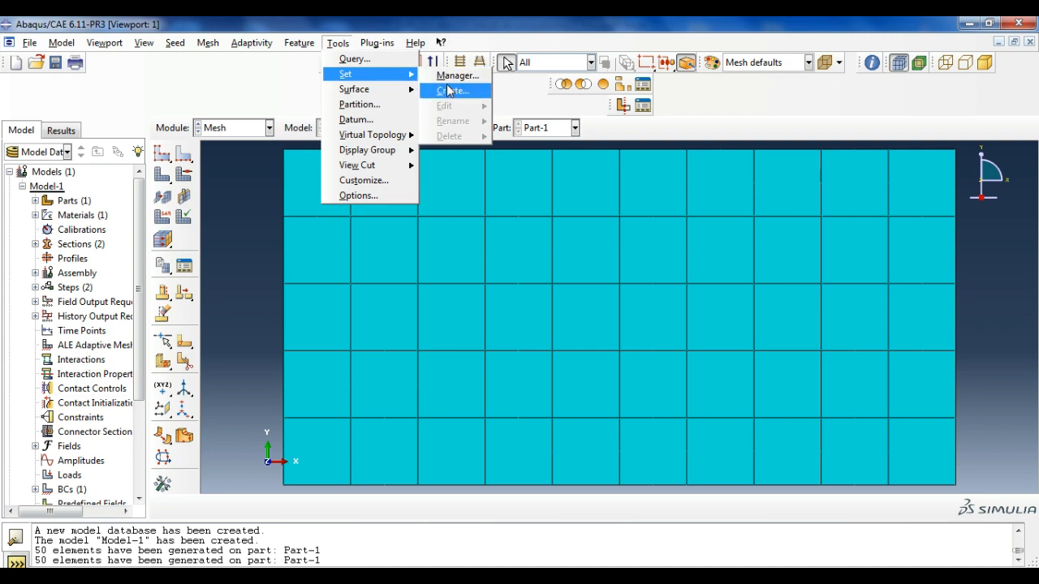
{"action": "left_click", "coordinate": [452, 91]}
{"action": "left_click", "coordinate": [83, 274]}
{"action": "left_click", "coordinate": [50, 346]}
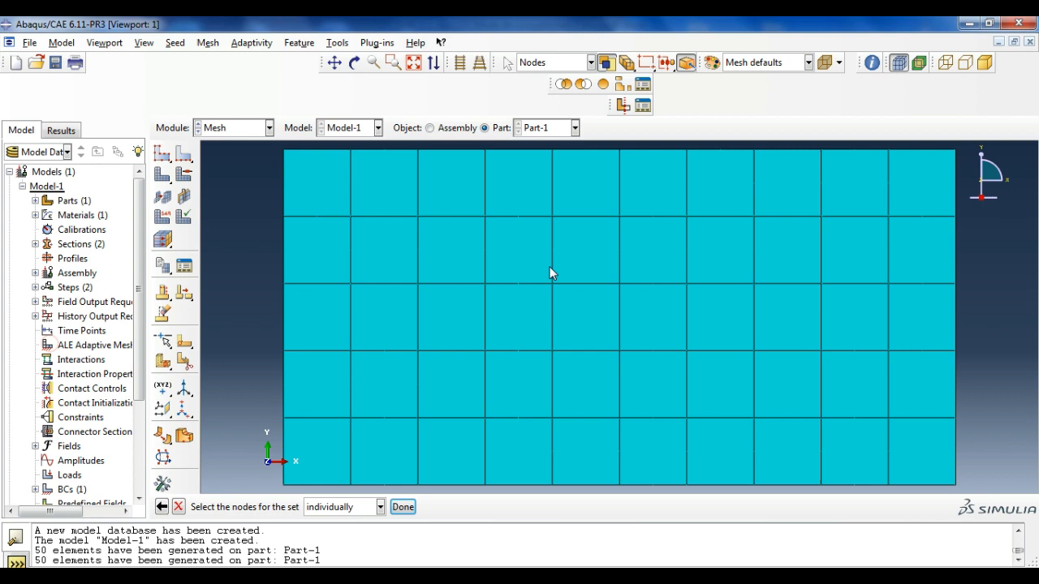
{"action": "left_click_drag", "start_coordinate": [960, 145], "coordinate": [950, 163]}
{"action": "left_click_drag", "start_coordinate": [965, 479], "coordinate": [948, 488], "text": "shift"}
{"action": "left_click", "coordinate": [401, 506]}
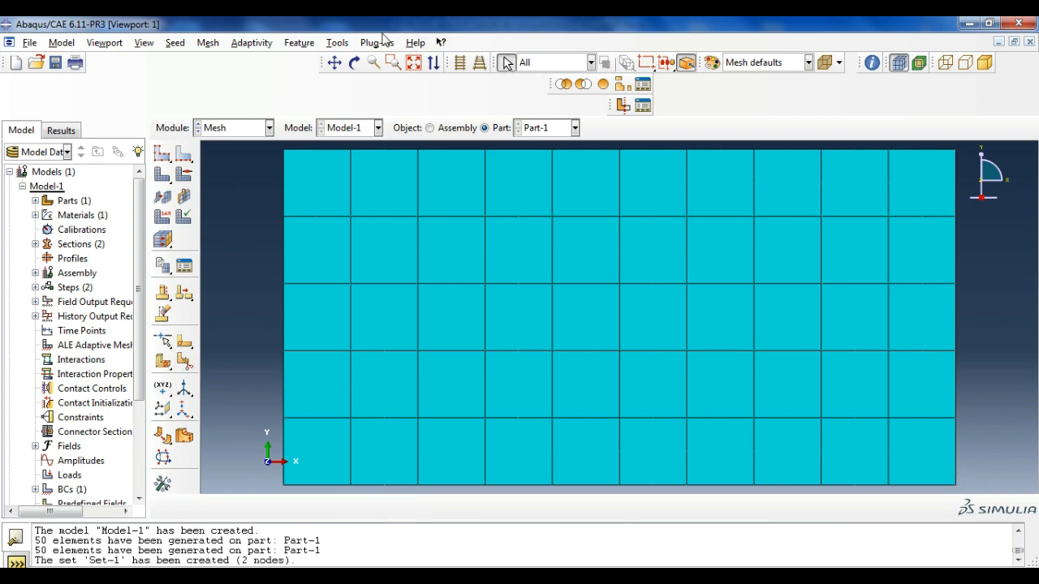
- Create a node set from the four element corner nodes between the ends of the plate's right edge
{"action": "left_click", "coordinate": [336, 43]}
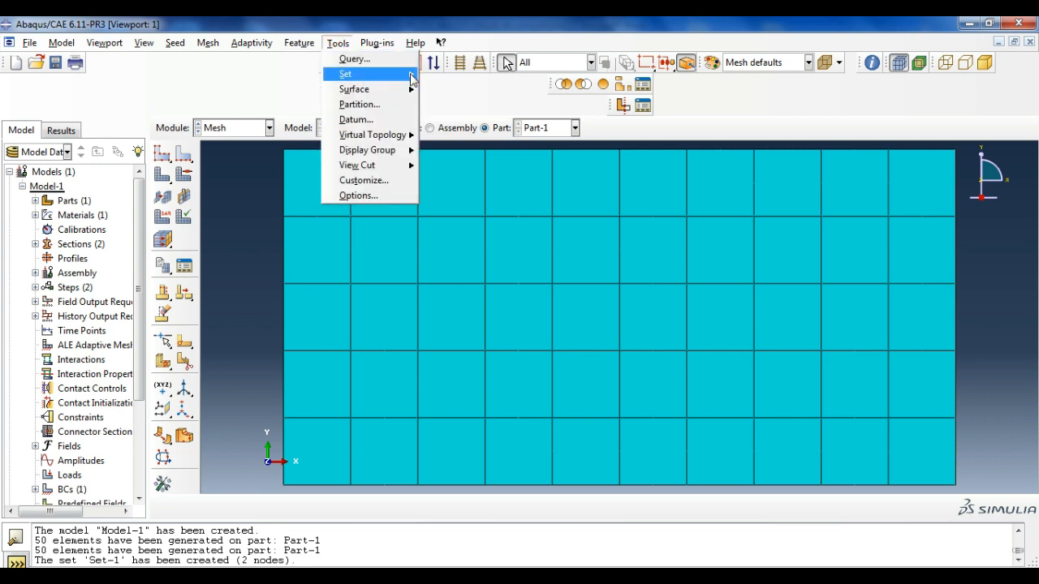
{"action": "mouse_move", "coordinate": [365, 75]}
{"action": "left_click", "coordinate": [432, 94]}
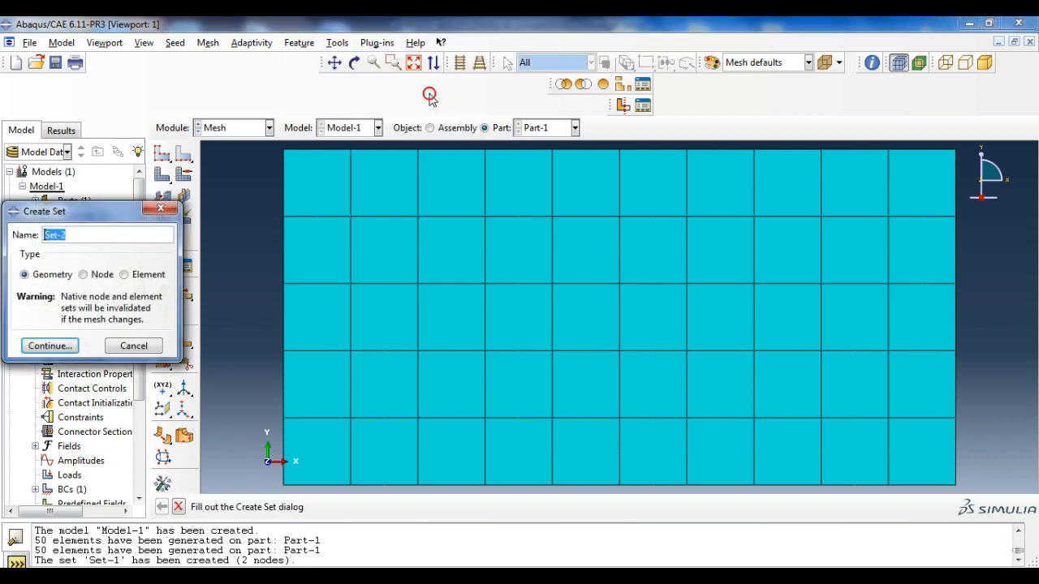
{"action": "left_click", "coordinate": [91, 274]}
{"action": "left_click", "coordinate": [65, 346]}
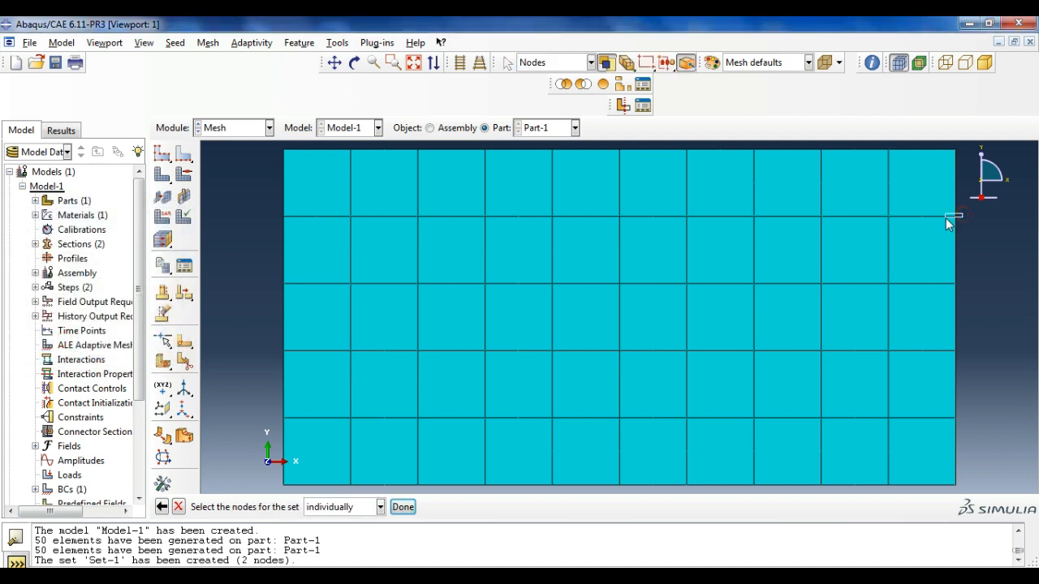
{"action": "left_click", "coordinate": [960, 273]}
{"action": "left_click", "coordinate": [959, 343]}
{"action": "left_click", "coordinate": [402, 506]}
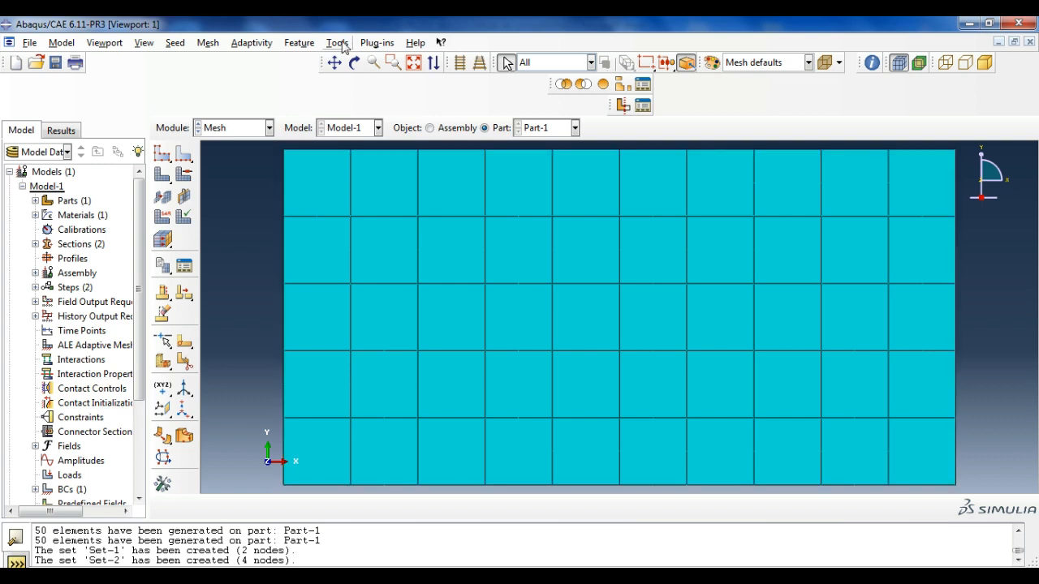
- Create a node set from the five midside nodes along the plate's right edge
{"action": "left_click", "coordinate": [339, 45]}
{"action": "mouse_move", "coordinate": [359, 75]}
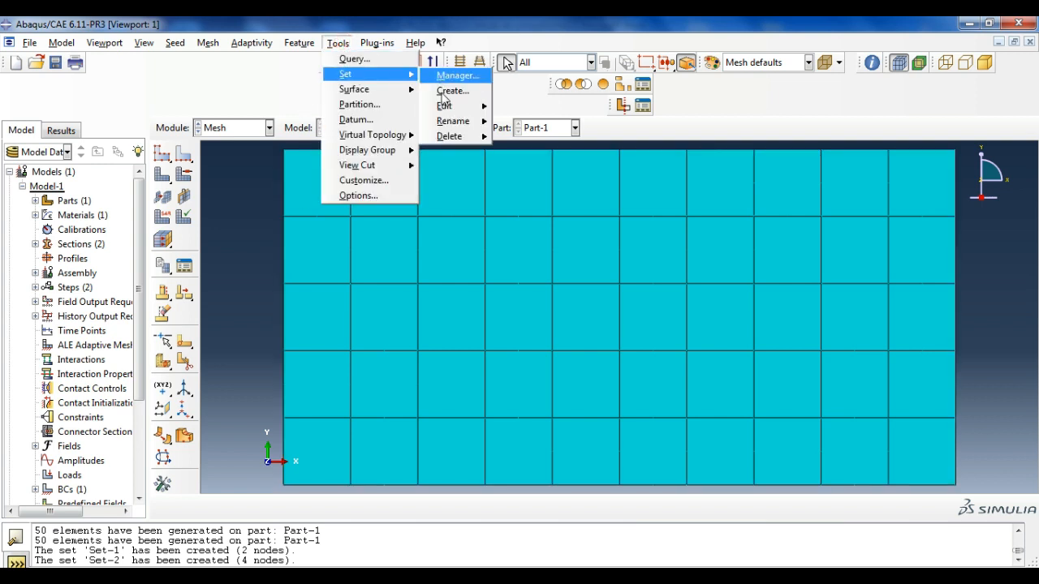
{"action": "left_click", "coordinate": [443, 98]}
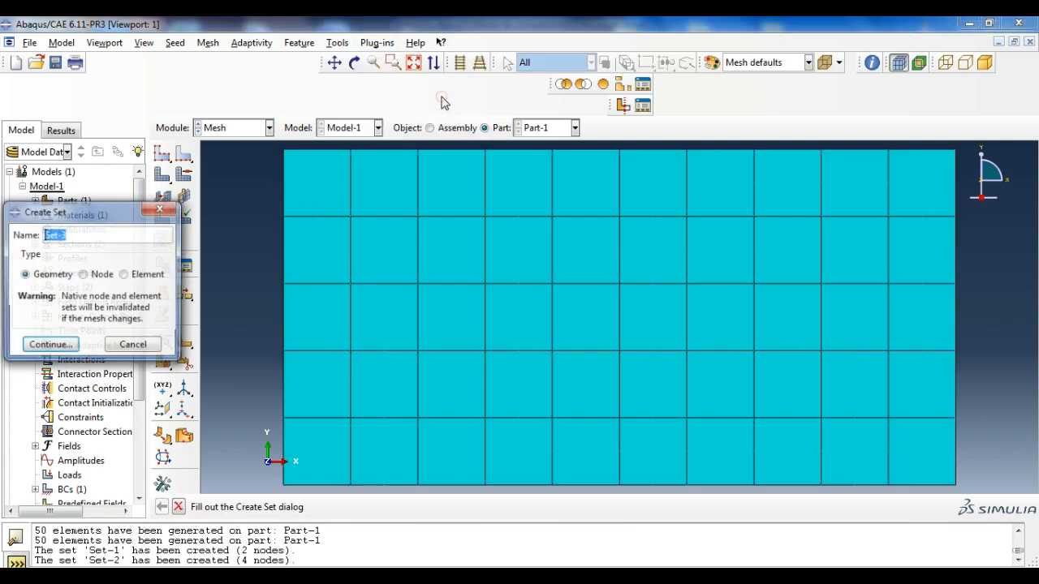
{"action": "left_click", "coordinate": [84, 275]}
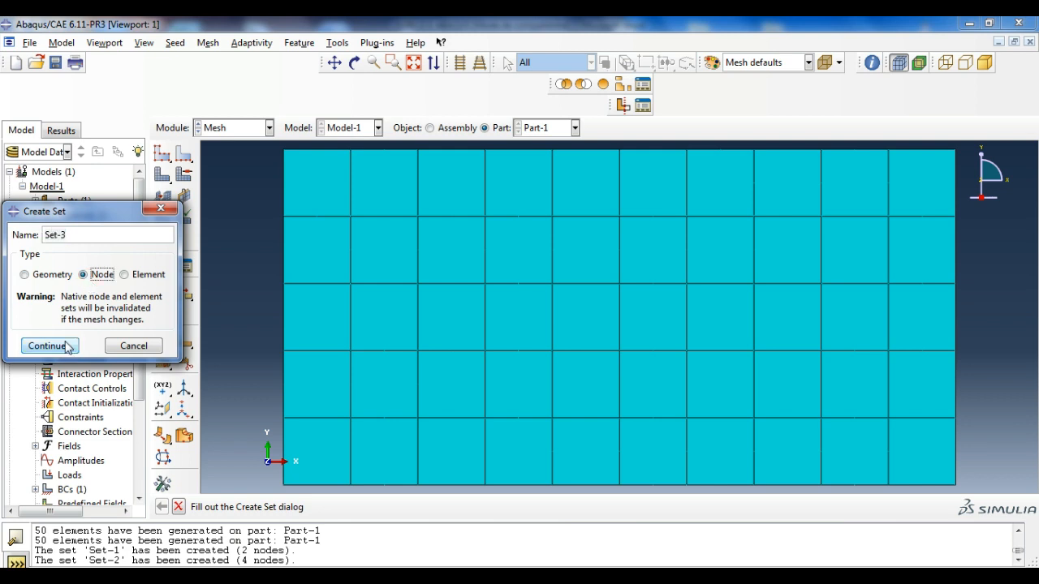
{"action": "left_click", "coordinate": [68, 346]}
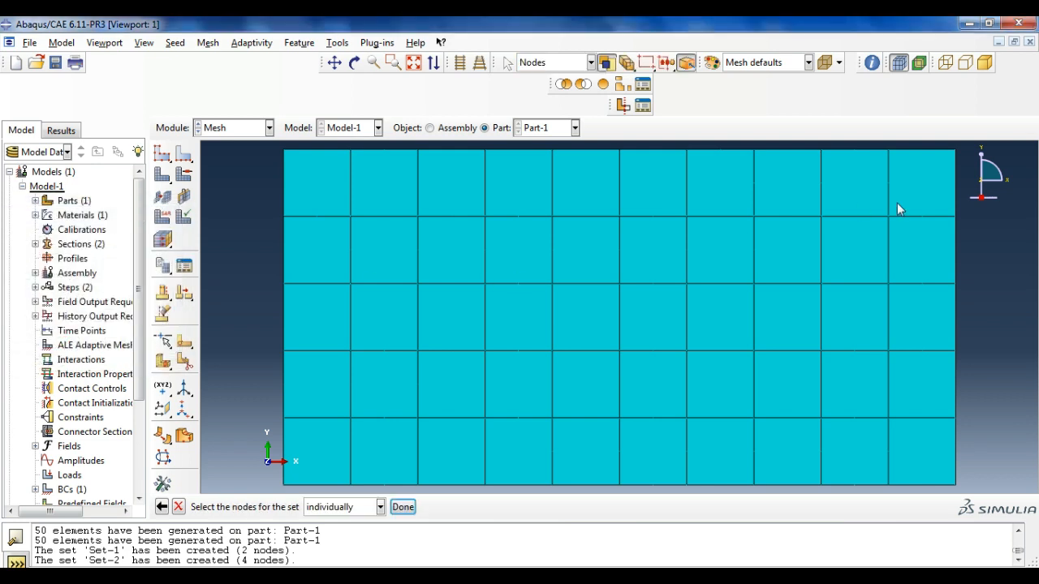
{"action": "left_click_drag", "start_coordinate": [961, 173], "coordinate": [948, 192]}
{"action": "left_click_drag", "start_coordinate": [963, 306], "coordinate": [951, 332]}
{"action": "left_click_drag", "start_coordinate": [962, 429], "coordinate": [954, 477]}
{"action": "left_click", "coordinate": [400, 507]}
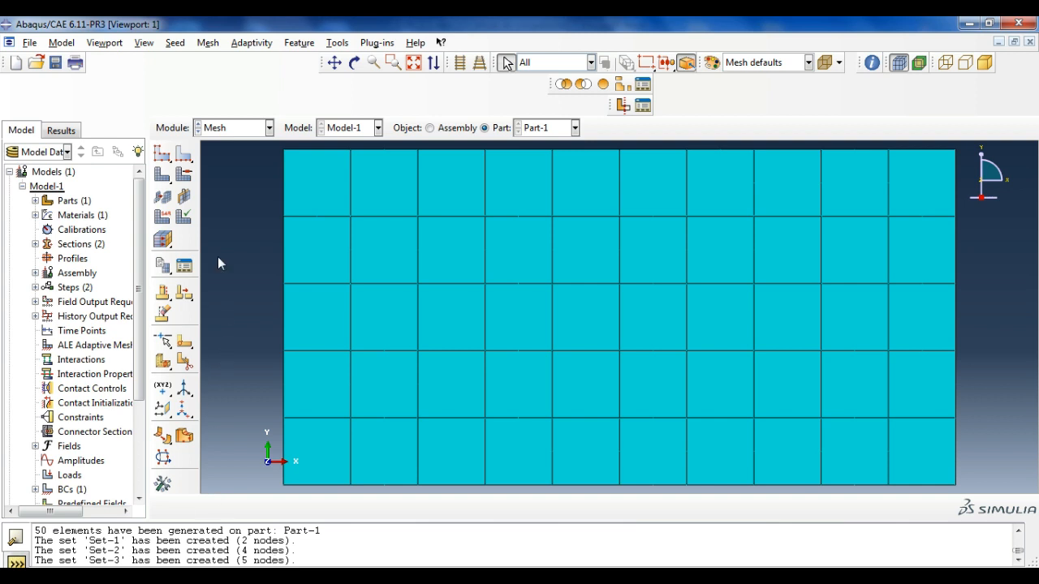
- Switch to Windows Calculator and multiply 2000 by 0.05
{"action": "left_click", "coordinate": [239, 130]}
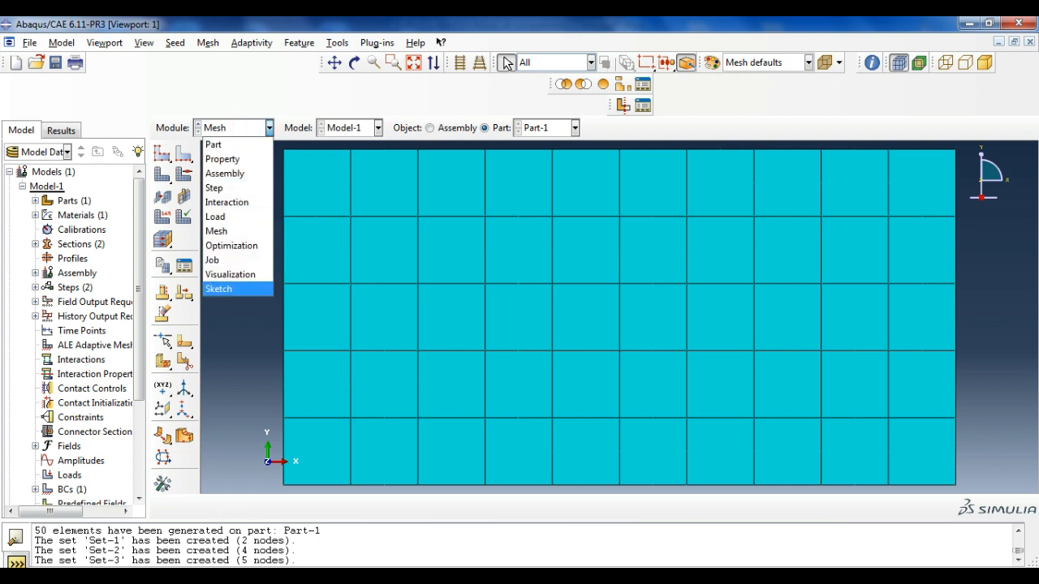
{"action": "key", "text": "super"}
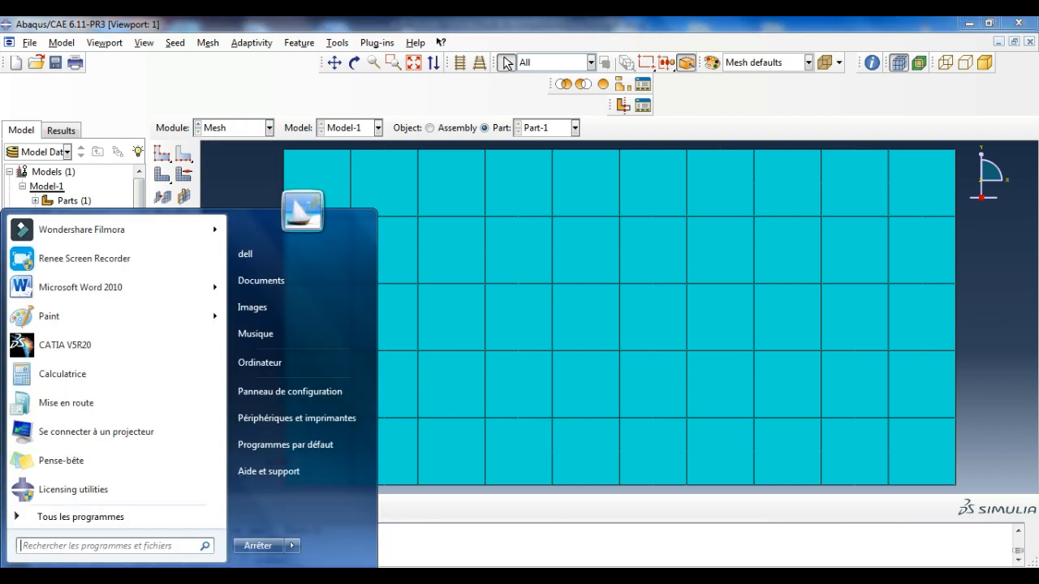
{"action": "left_click", "coordinate": [111, 373]}
{"action": "left_click", "coordinate": [57, 248]}
{"action": "left_click", "coordinate": [42, 273]}
{"action": "left_click", "coordinate": [42, 273]}
{"action": "left_click", "coordinate": [42, 272]}
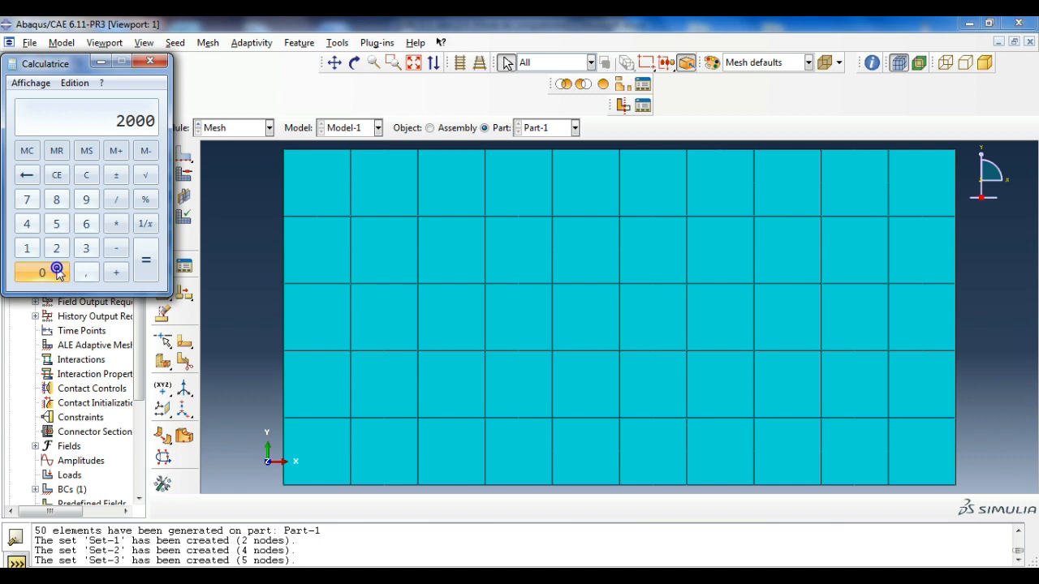
{"action": "left_click", "coordinate": [117, 222]}
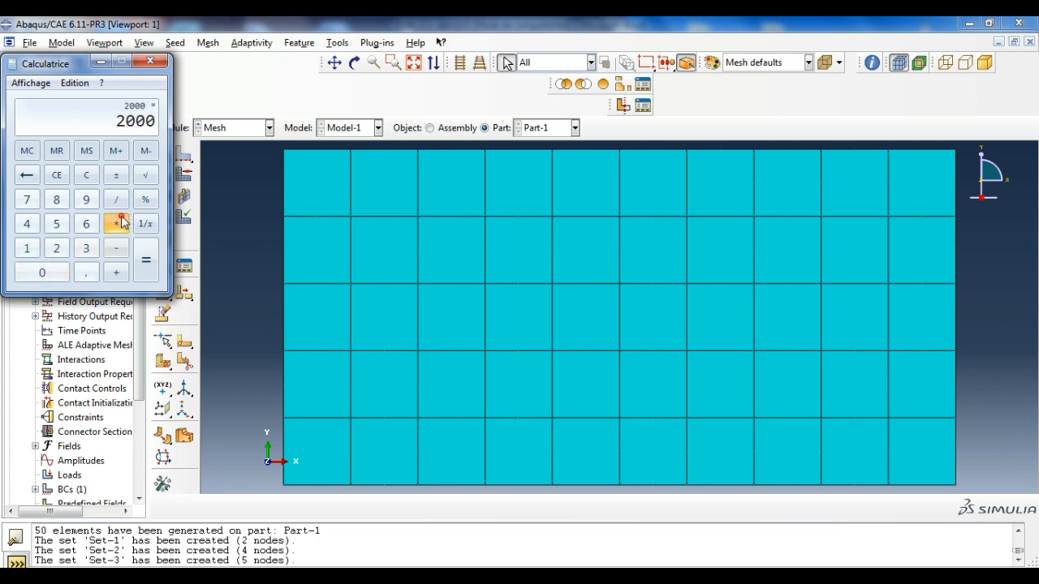
{"action": "left_click", "coordinate": [41, 271]}
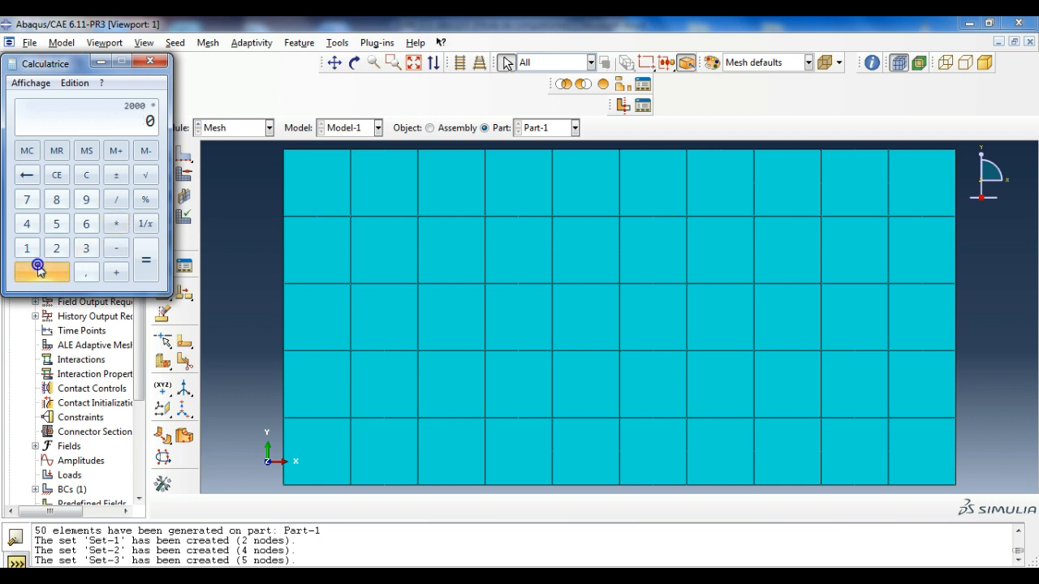
{"action": "left_click", "coordinate": [90, 275]}
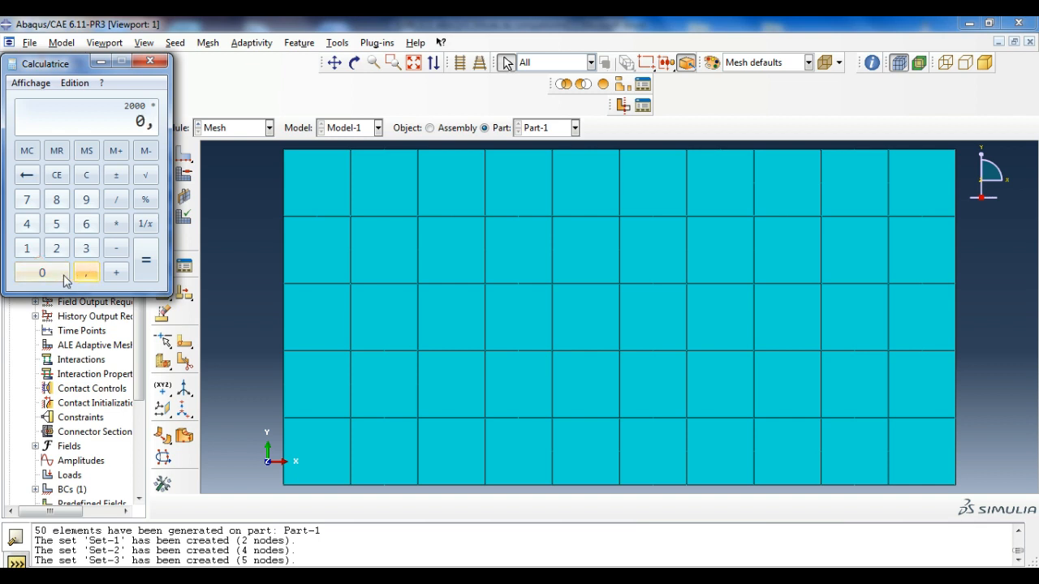
{"action": "left_click", "coordinate": [64, 274]}
{"action": "left_click", "coordinate": [56, 225]}
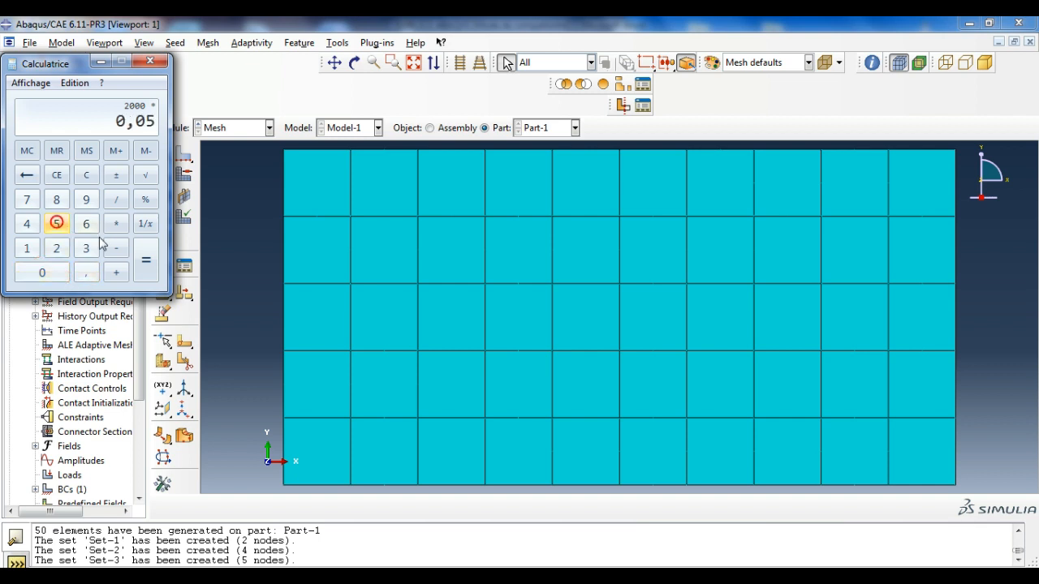
{"action": "left_click", "coordinate": [143, 260]}
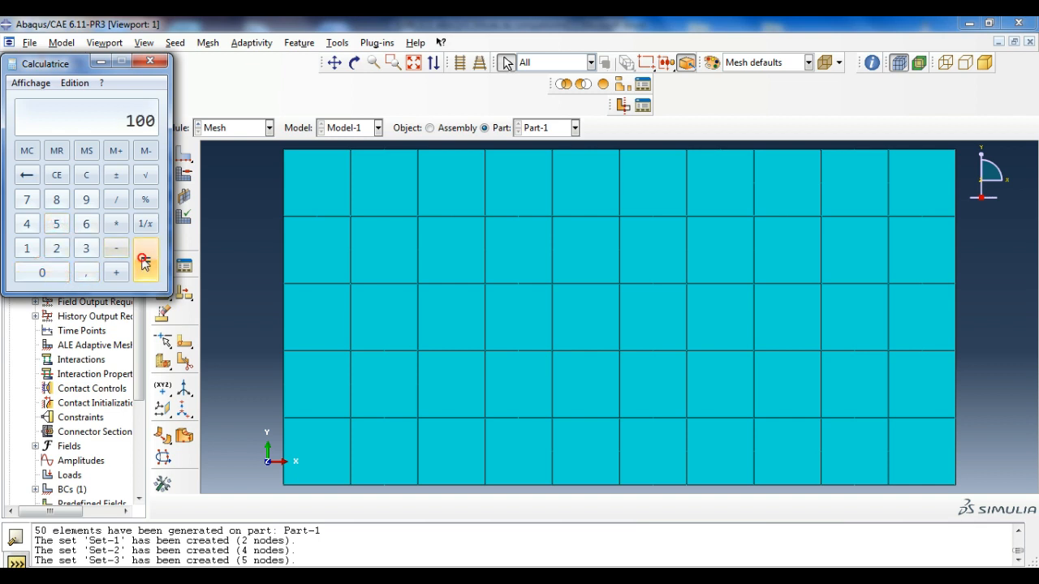
- Divide the calculated product by 30 to get the force for each end corner node
{"action": "left_click", "coordinate": [122, 201]}
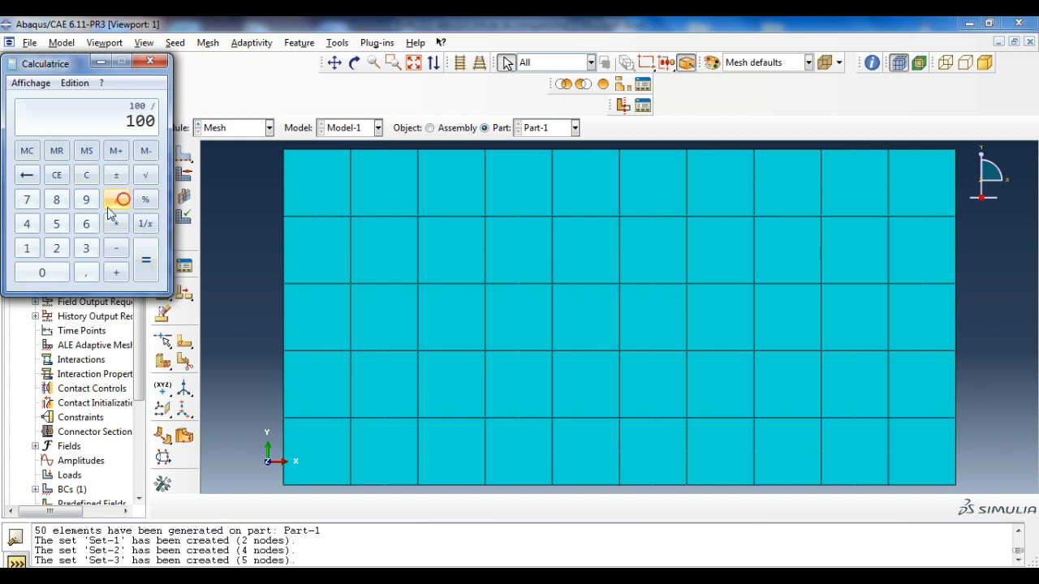
{"action": "left_click", "coordinate": [86, 248]}
{"action": "left_click", "coordinate": [48, 272]}
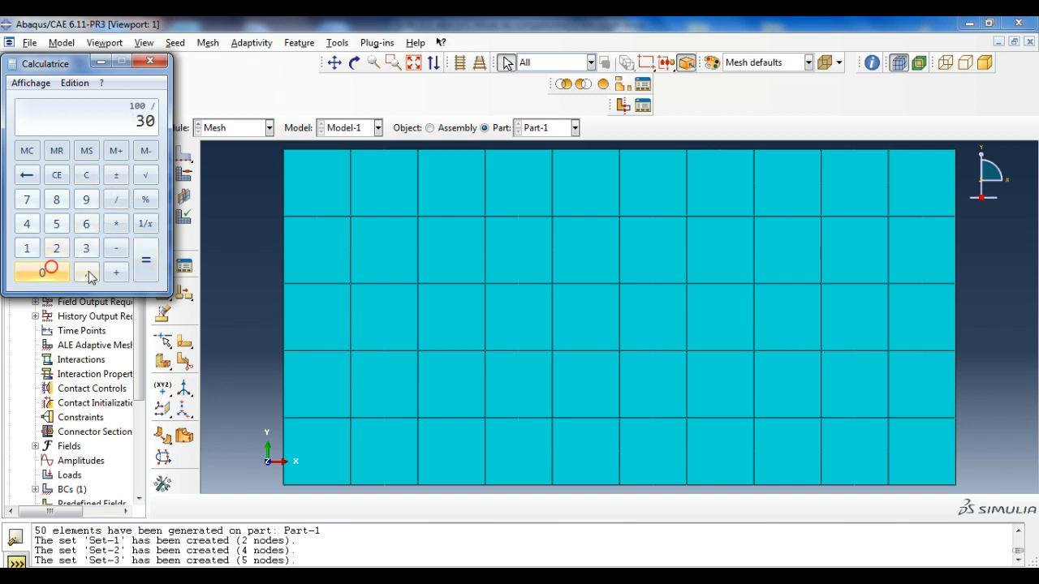
{"action": "left_click", "coordinate": [145, 274]}
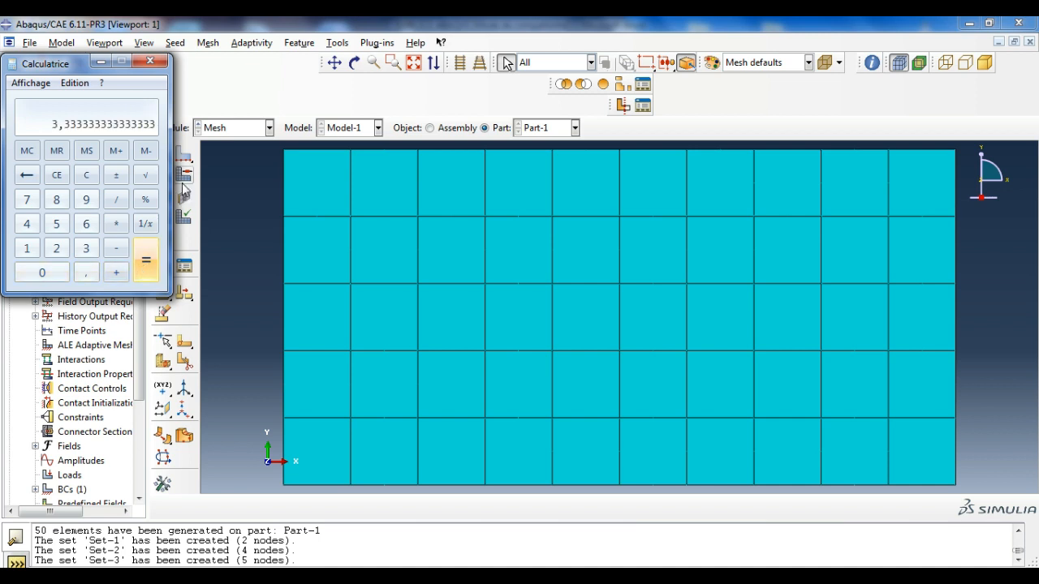
- In Abaqus/CAE's Load module, create a concentrated force in Step-1 on Part-1-1.Set-1 with CF1 set to 3.333333333333
{"action": "left_click", "coordinate": [225, 131]}
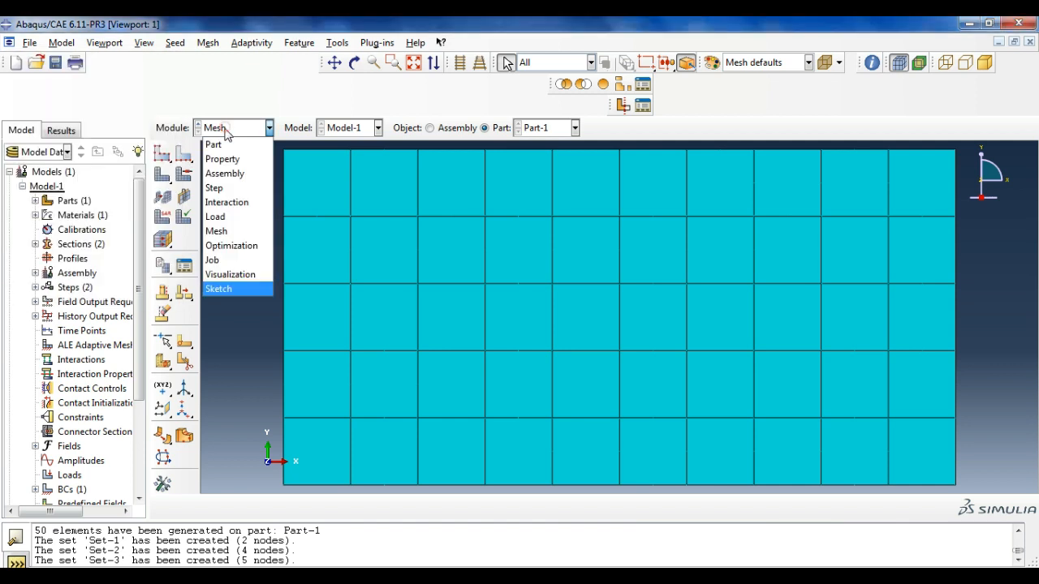
{"action": "left_click", "coordinate": [215, 217]}
{"action": "left_click", "coordinate": [162, 153]}
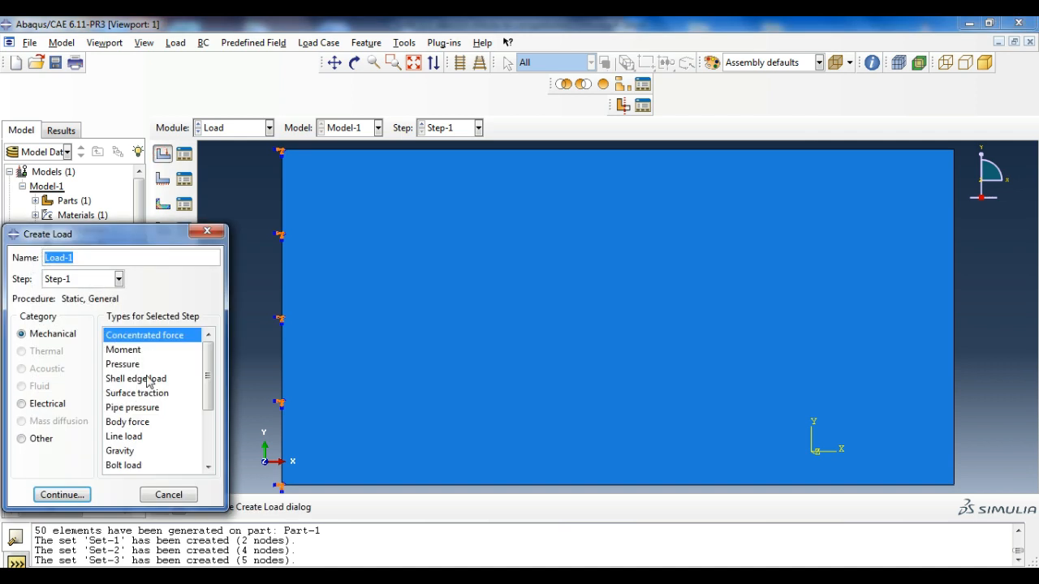
{"action": "left_click", "coordinate": [63, 494]}
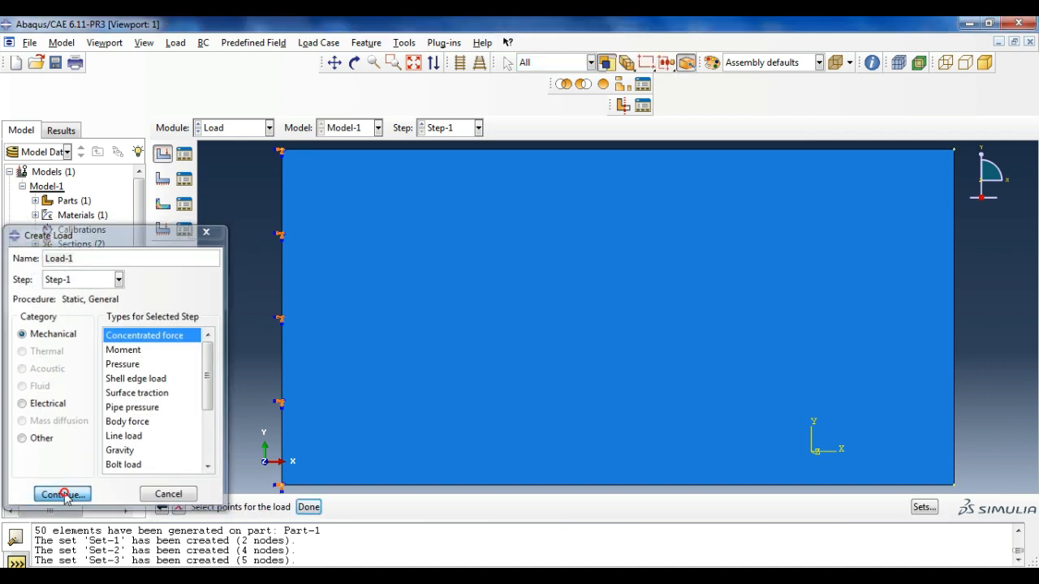
{"action": "left_click", "coordinate": [924, 507]}
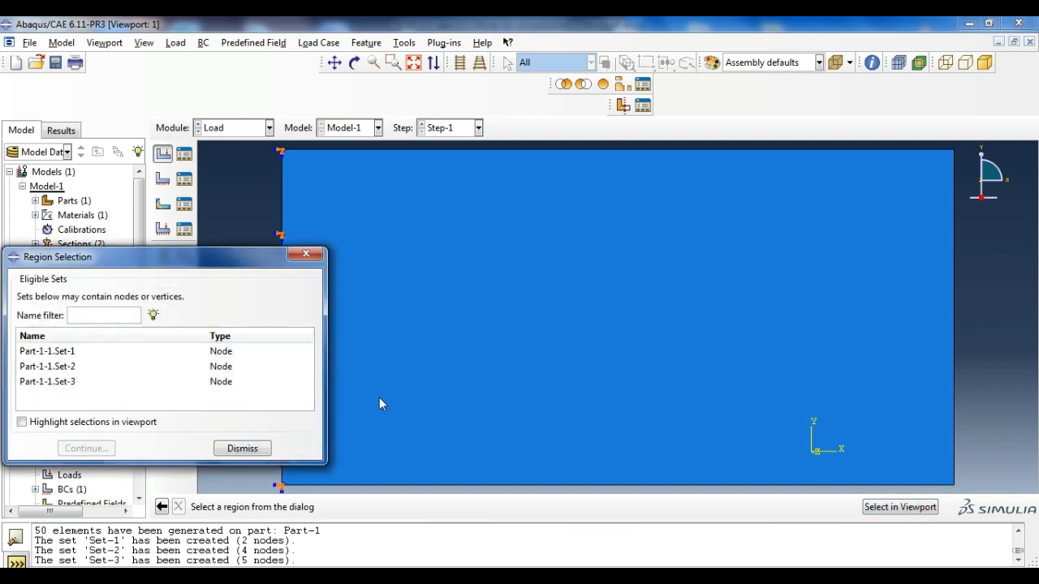
{"action": "left_click", "coordinate": [112, 352]}
{"action": "left_click", "coordinate": [88, 448]}
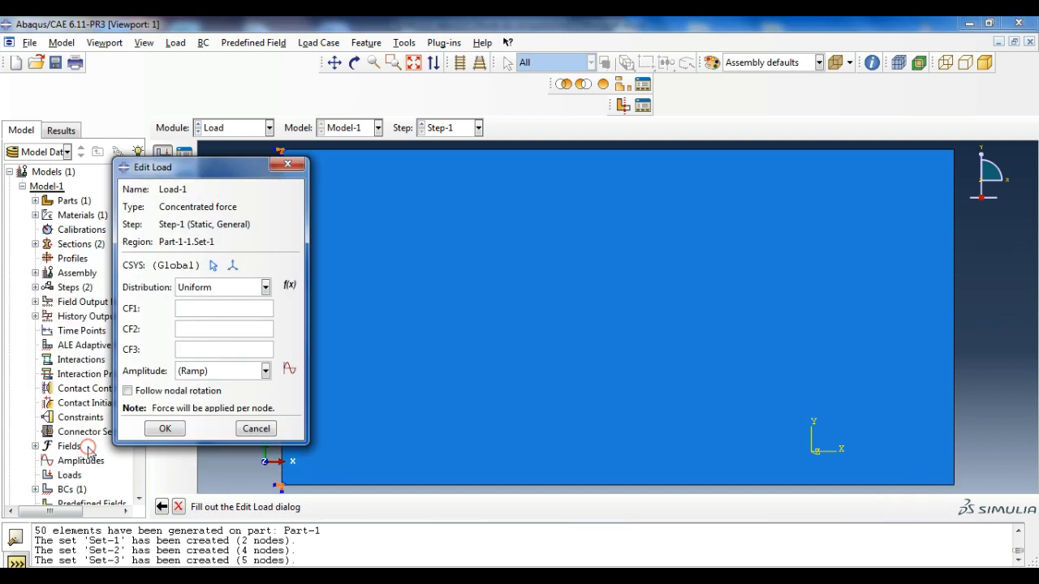
{"action": "left_click", "coordinate": [190, 309]}
{"action": "type", "text": "33333333333"}
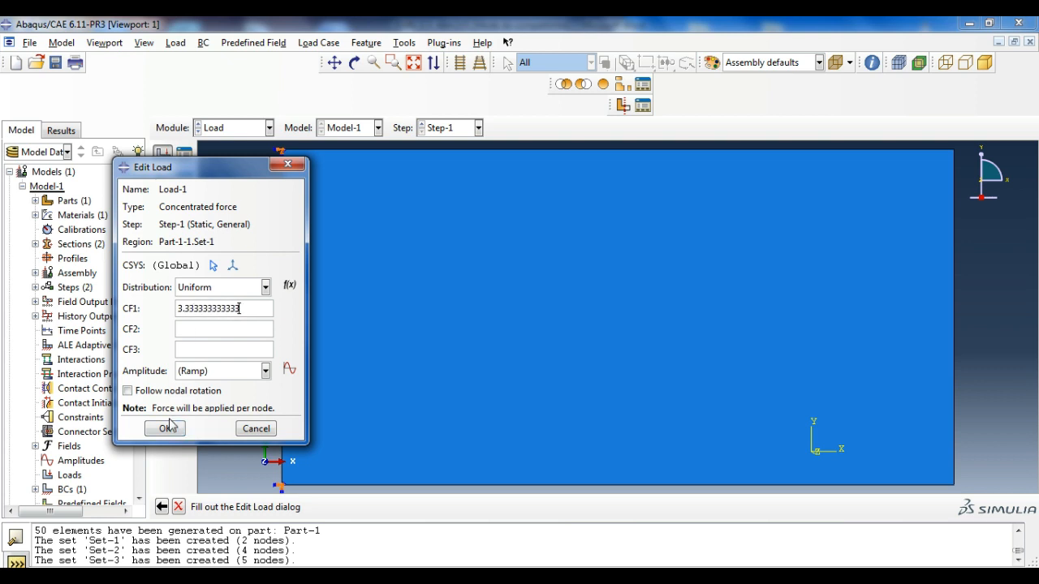
{"action": "left_click", "coordinate": [166, 427]}
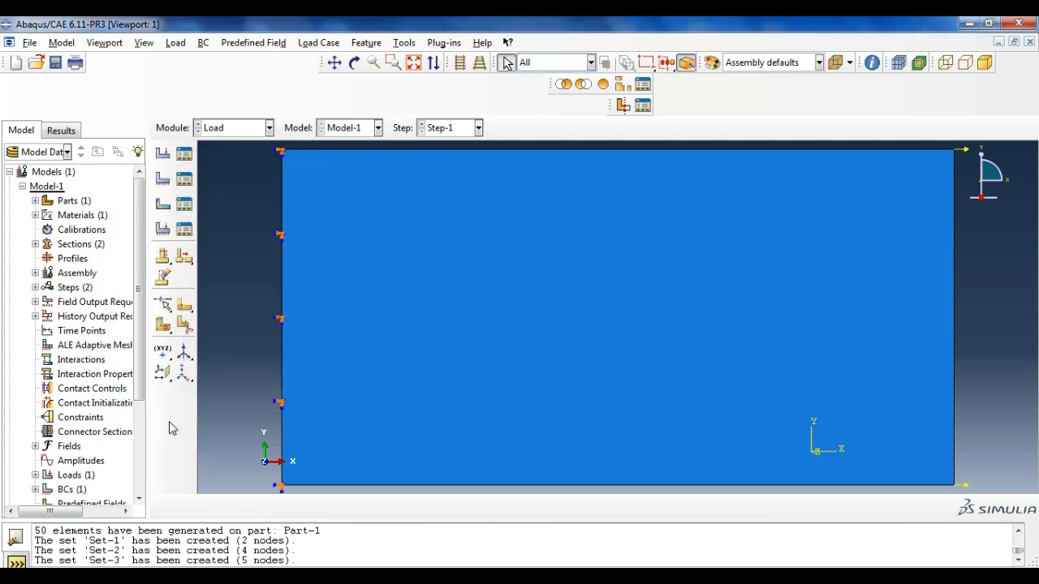
- Start a second concentrated force in Step-1 and assign it to the node set Part-1-1.Set-2
{"action": "left_click", "coordinate": [162, 154]}
{"action": "left_click", "coordinate": [74, 496]}
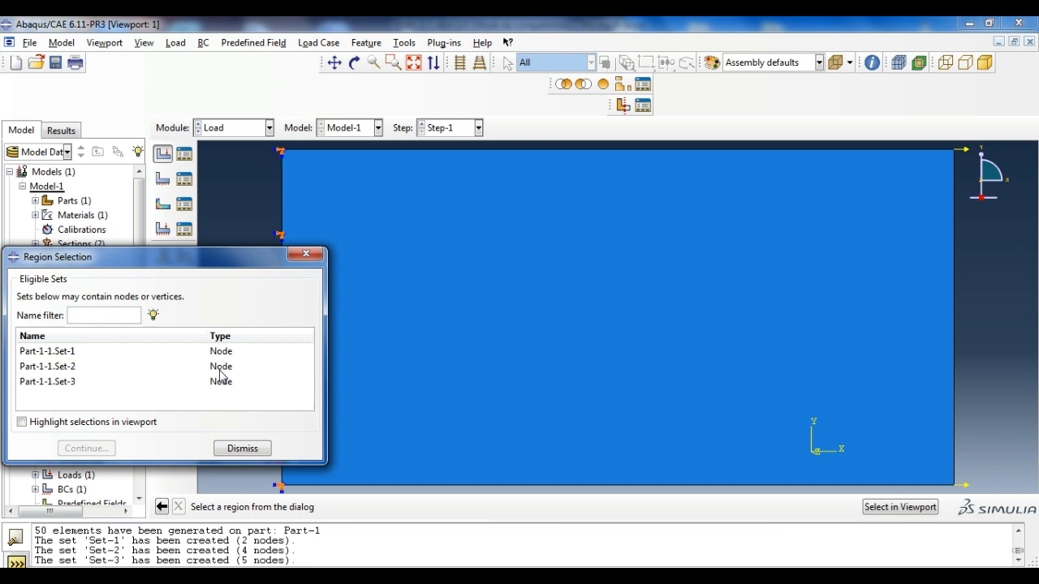
{"action": "left_click", "coordinate": [220, 369]}
{"action": "left_click", "coordinate": [107, 451]}
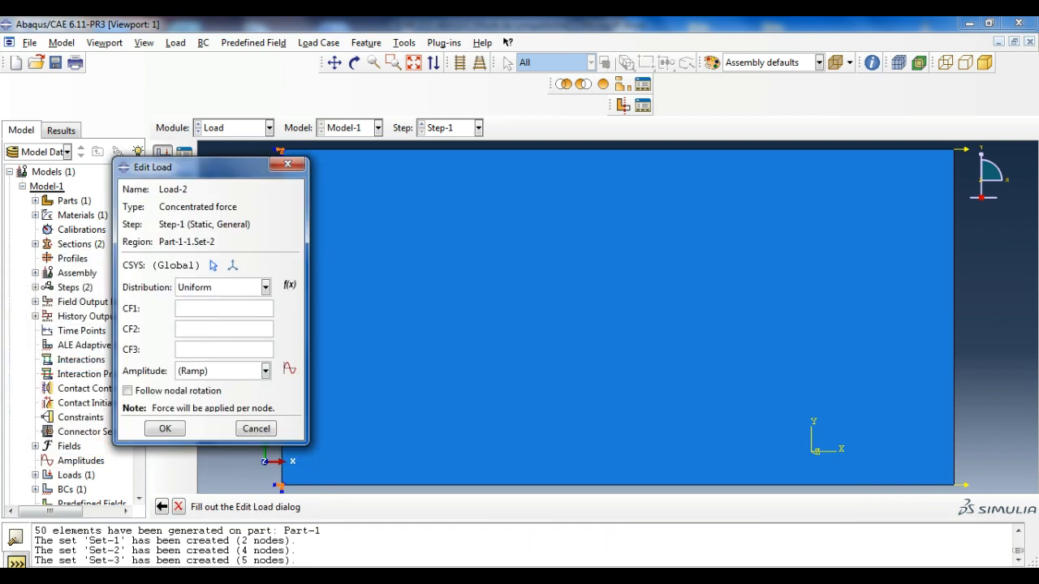
- Switch to Windows Calculator and multiply the end-node force by 2
{"action": "left_click", "coordinate": [365, 576]}
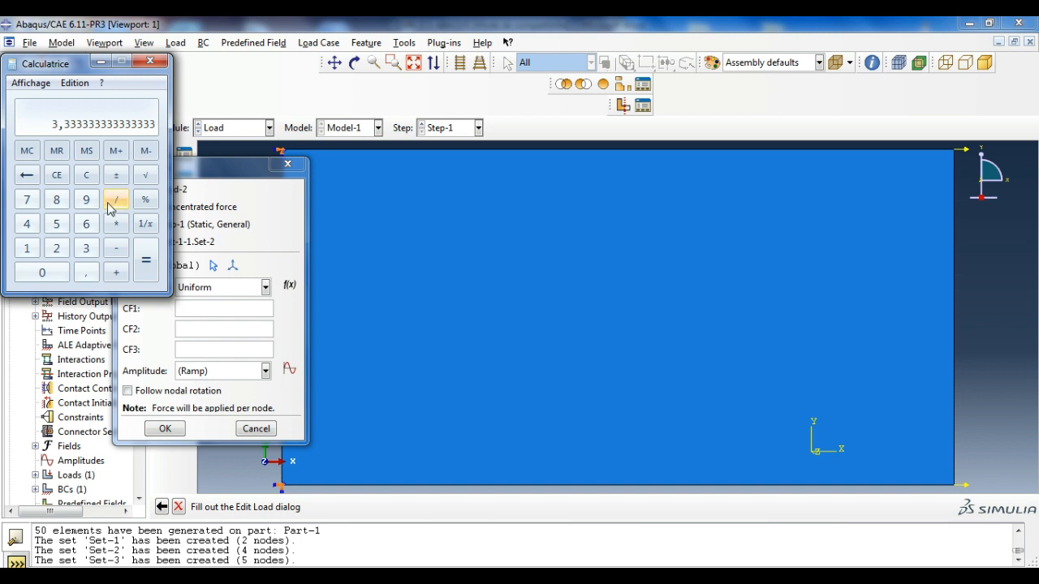
{"action": "left_click", "coordinate": [116, 224]}
{"action": "left_click", "coordinate": [56, 250]}
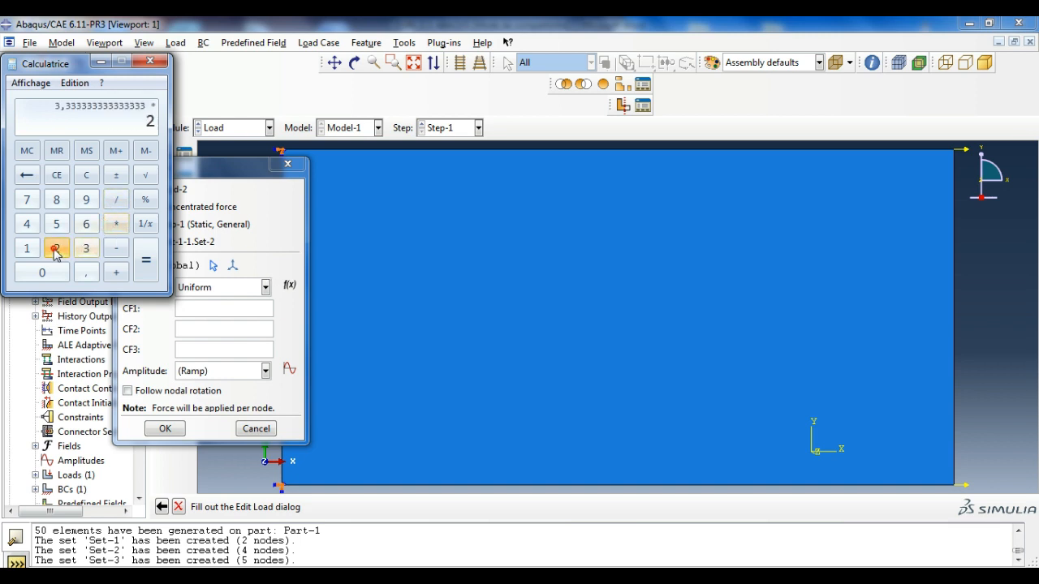
{"action": "left_click", "coordinate": [148, 265]}
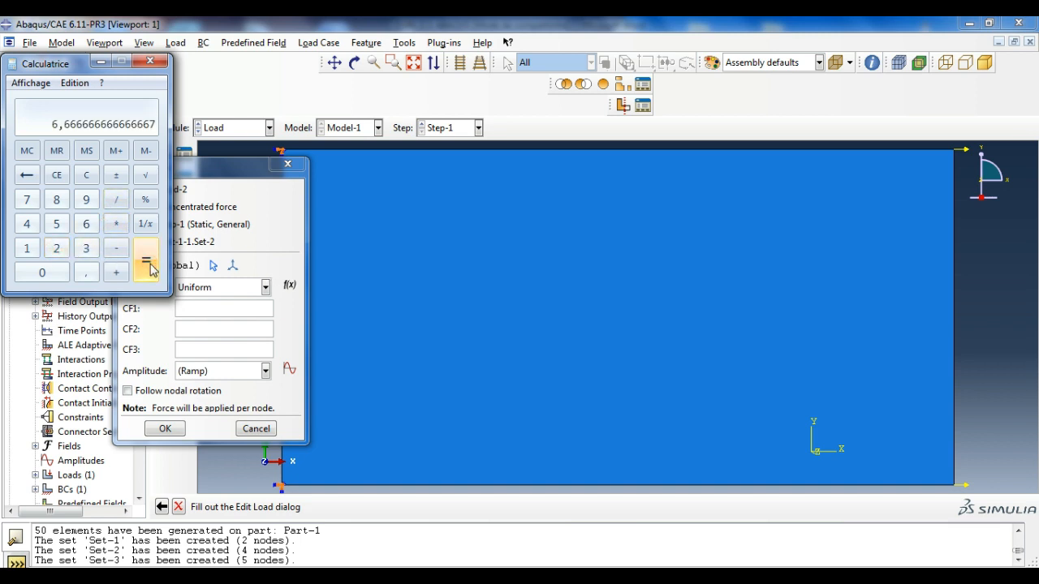
- Back in Abaqus/CAE, set CF1 of the Part-1-1.Set-2 force to 6.6666666 and save the load
{"action": "left_click", "coordinate": [231, 312]}
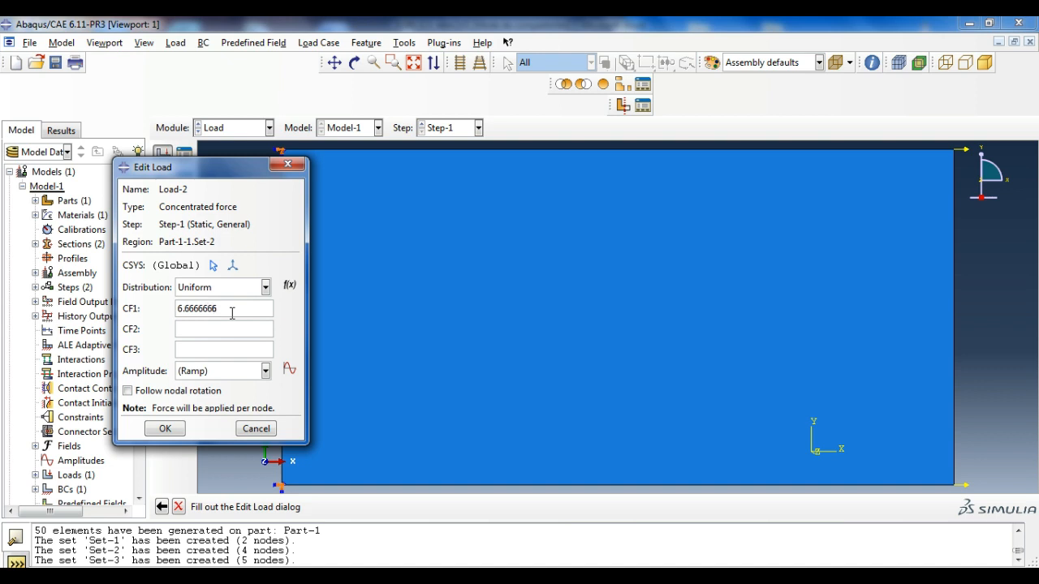
{"action": "type", "text": "6.6666666"}
{"action": "left_click", "coordinate": [165, 429]}
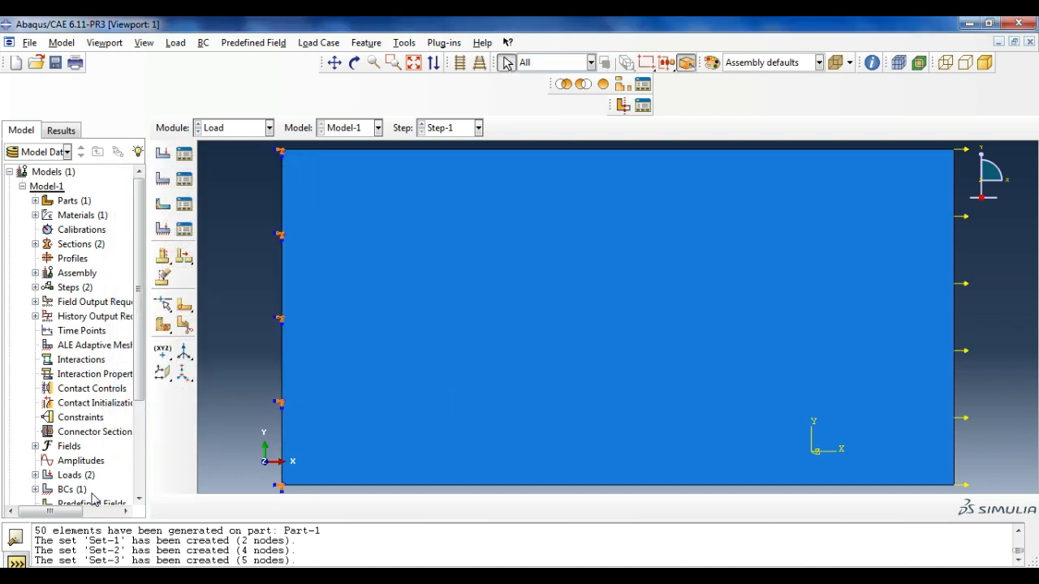
- Start a third concentrated force in Step-1 and assign it to the node set Part-1-1.Set-3
{"action": "left_click", "coordinate": [162, 154]}
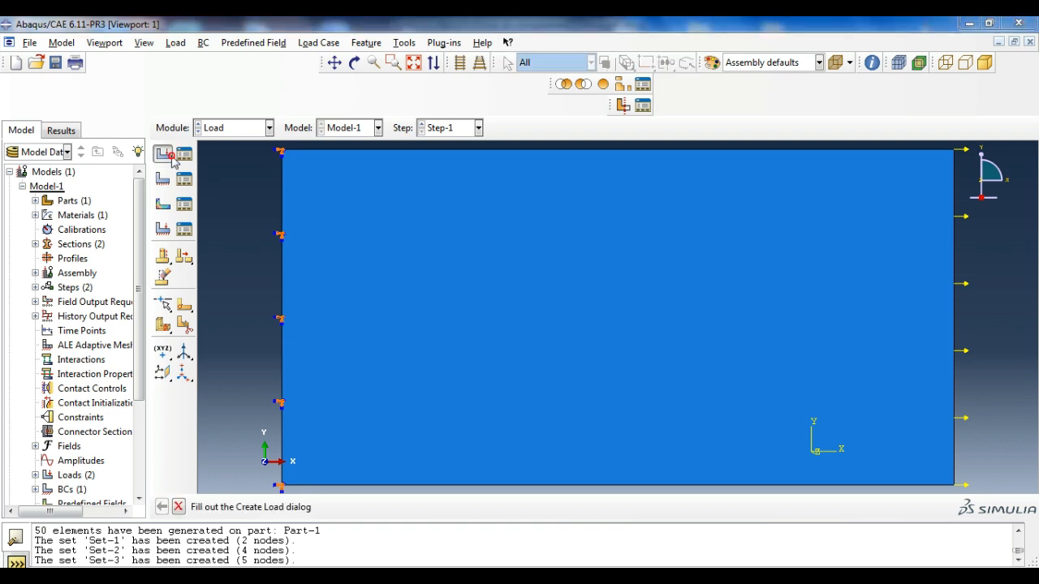
{"action": "left_click", "coordinate": [79, 496]}
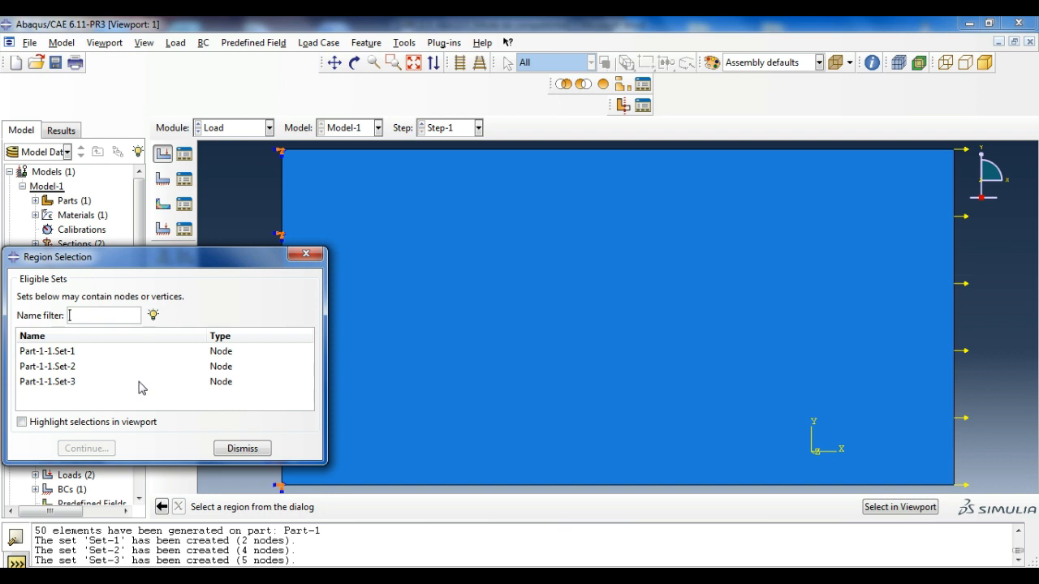
{"action": "left_click", "coordinate": [139, 381]}
{"action": "left_click", "coordinate": [93, 448]}
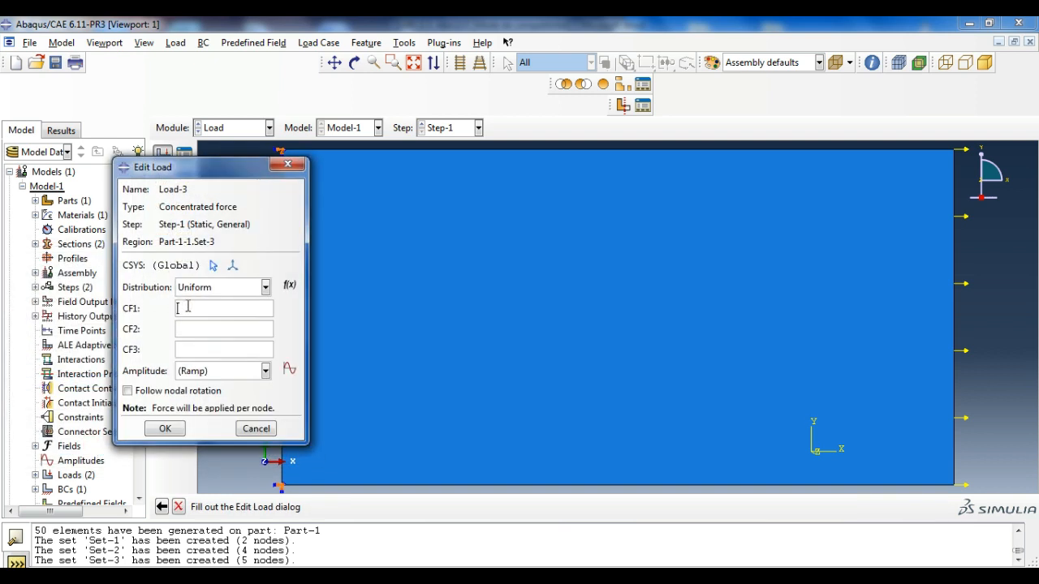
- Double the Set-2 nodal force in Windows Calculator, and in Abaqus/CAE save the Part-1-1.Set-3 force with CF1 set to 13.333333
{"action": "left_click", "coordinate": [358, 575]}
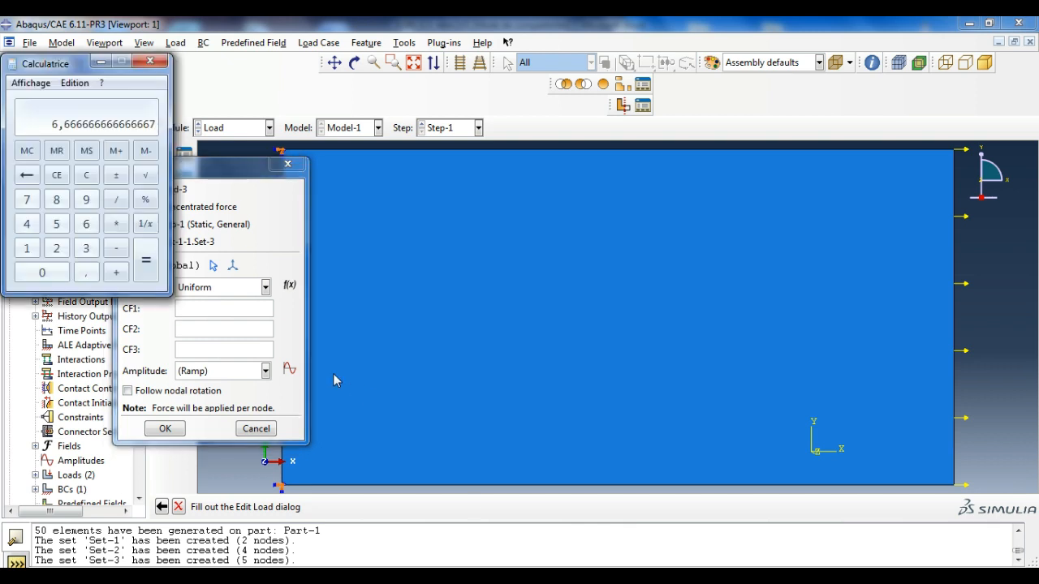
{"action": "left_click", "coordinate": [118, 225]}
{"action": "left_click", "coordinate": [56, 248]}
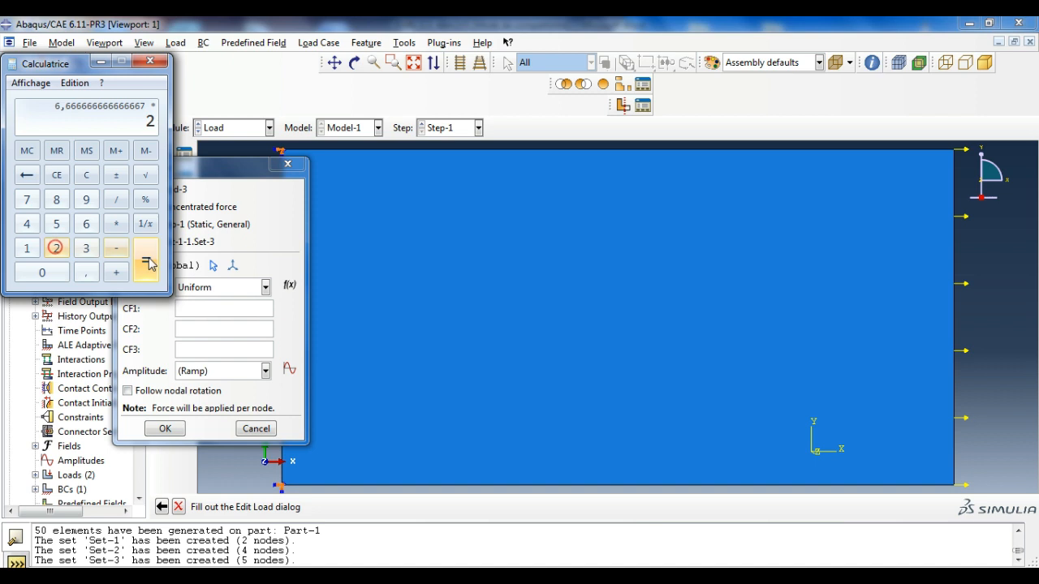
{"action": "left_click", "coordinate": [147, 261]}
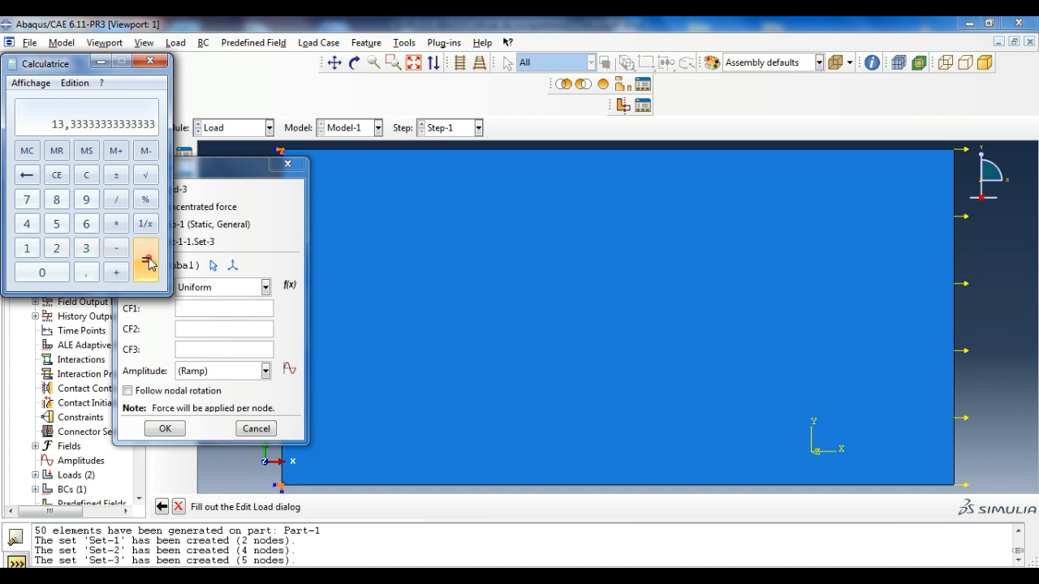
{"action": "left_click", "coordinate": [206, 310]}
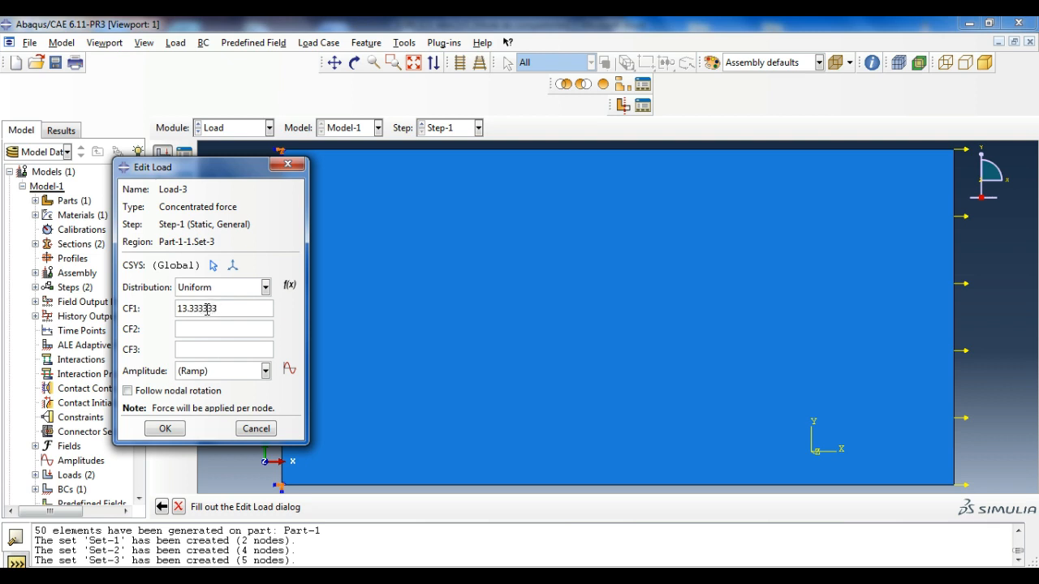
{"action": "left_click", "coordinate": [176, 432]}
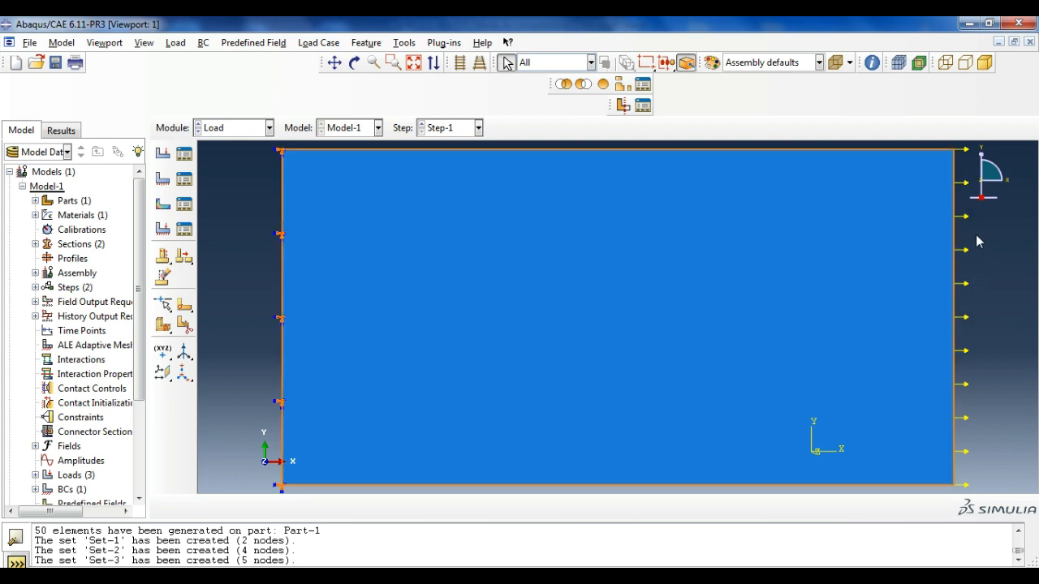
- In the Job module, create the full-analysis job Job-1 from Model-1 with the default settings
{"action": "left_click", "coordinate": [223, 130]}
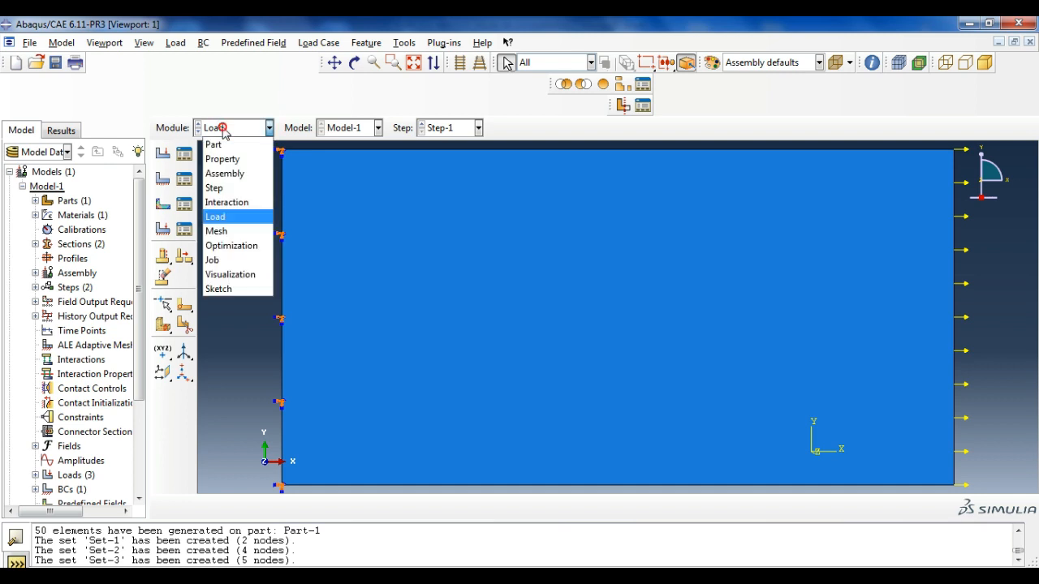
{"action": "left_click", "coordinate": [212, 260]}
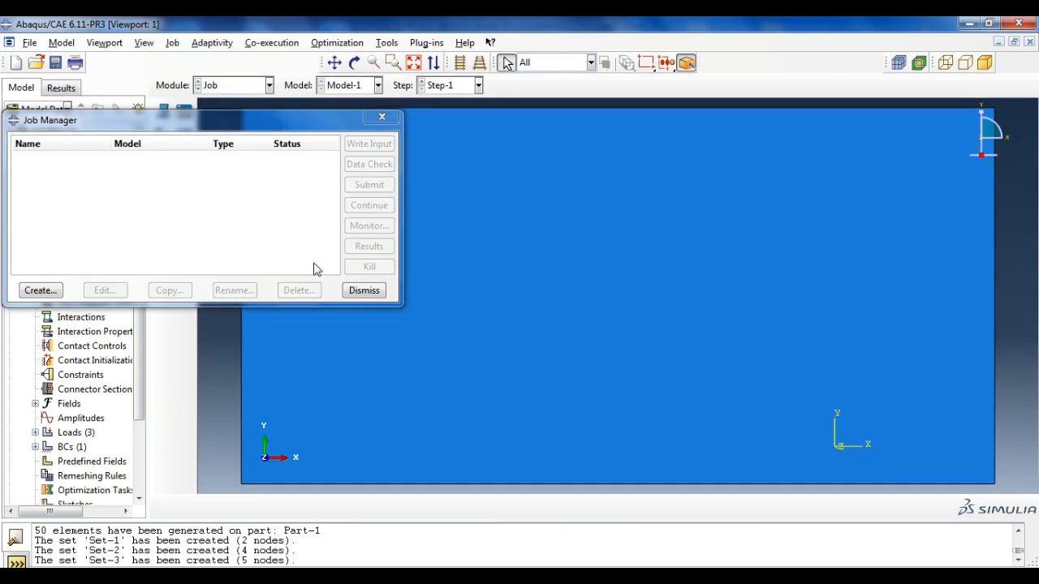
{"action": "left_click", "coordinate": [40, 290]}
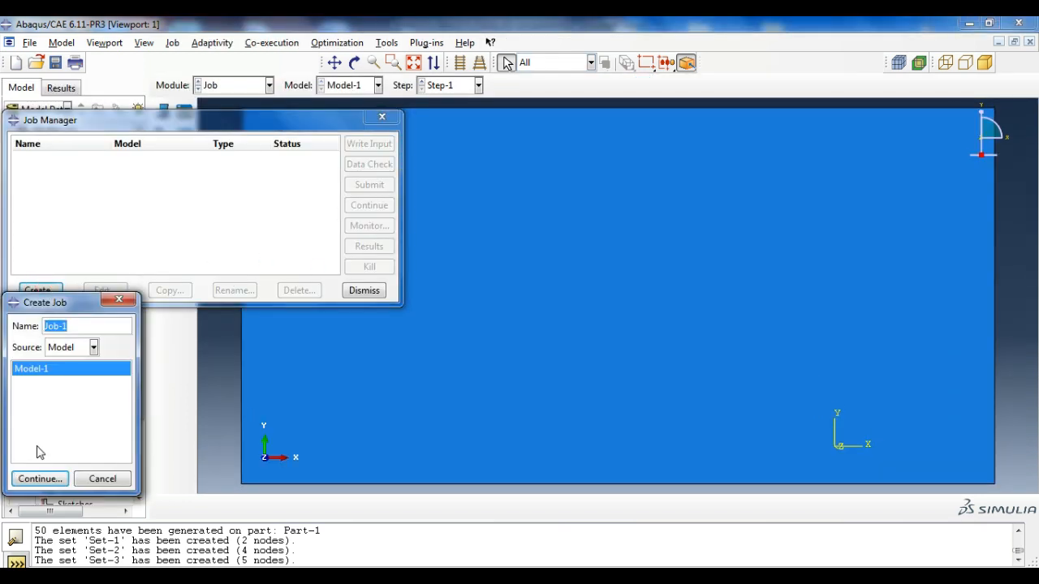
{"action": "left_click", "coordinate": [39, 479]}
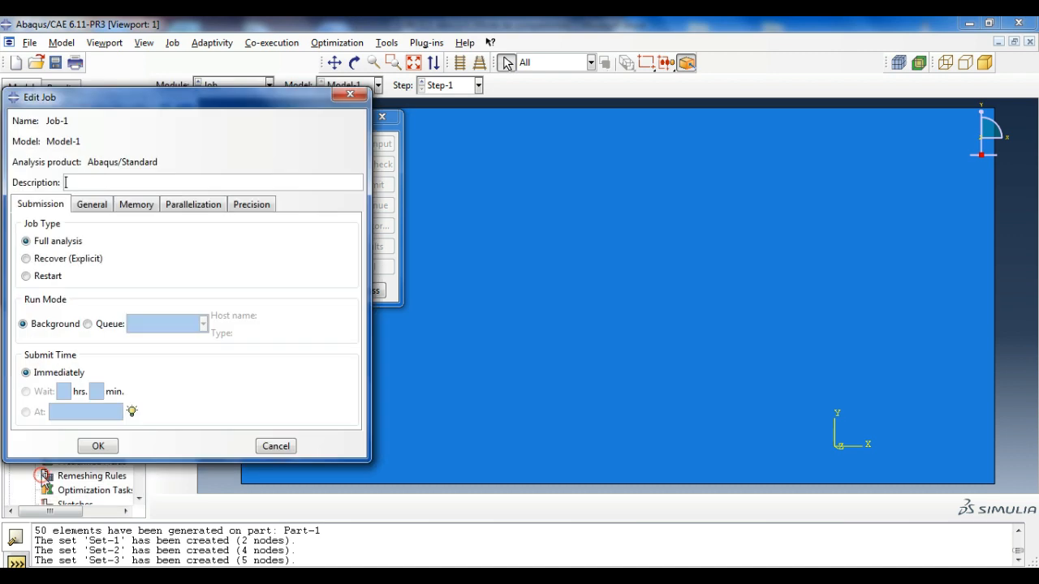
{"action": "left_click", "coordinate": [98, 445]}
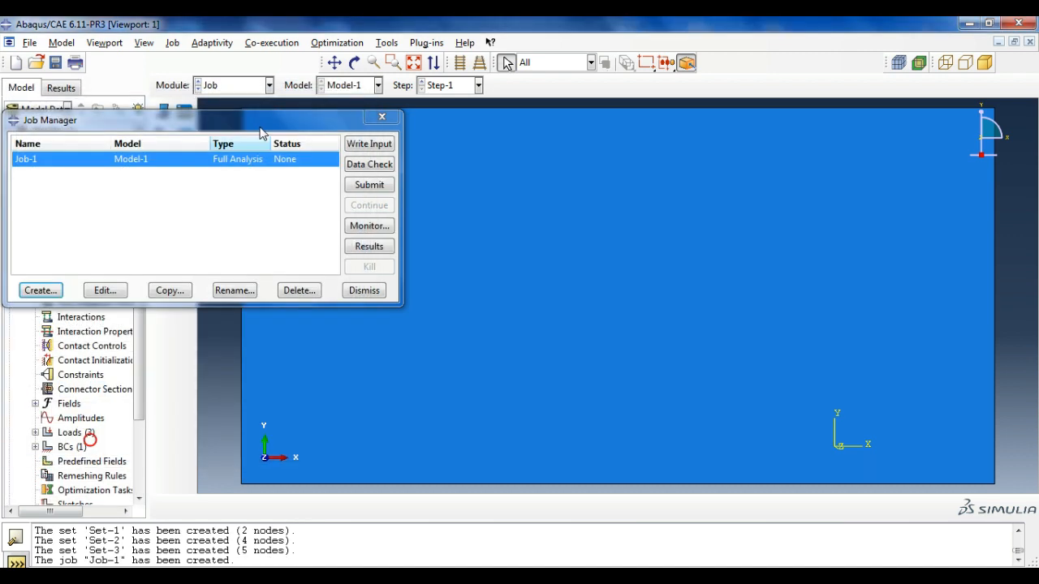
- Submit Job-1 for analysis, overwriting its existing job files, and open its results
{"action": "left_click", "coordinate": [366, 190]}
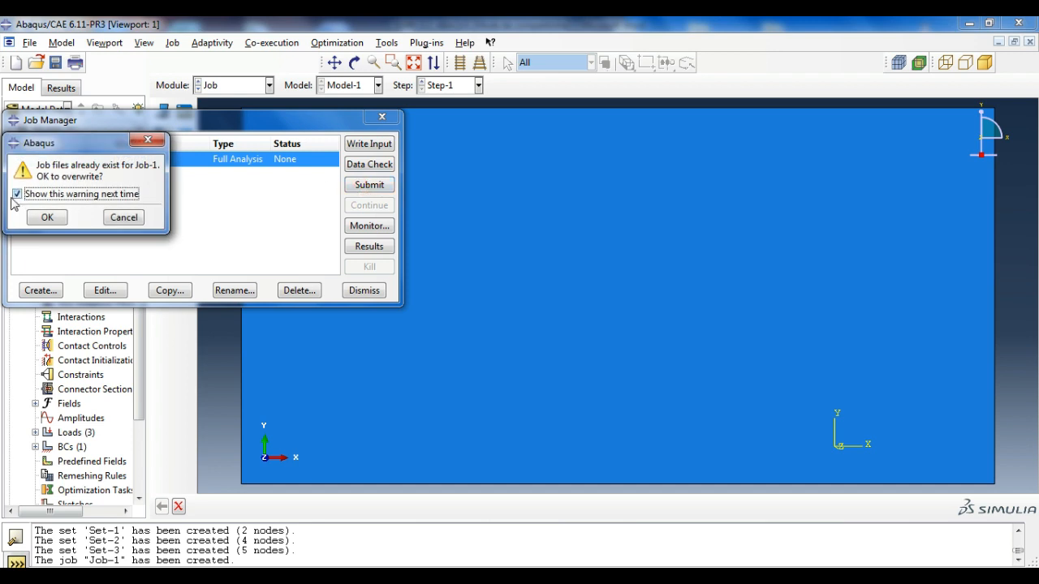
{"action": "left_click", "coordinate": [47, 218]}
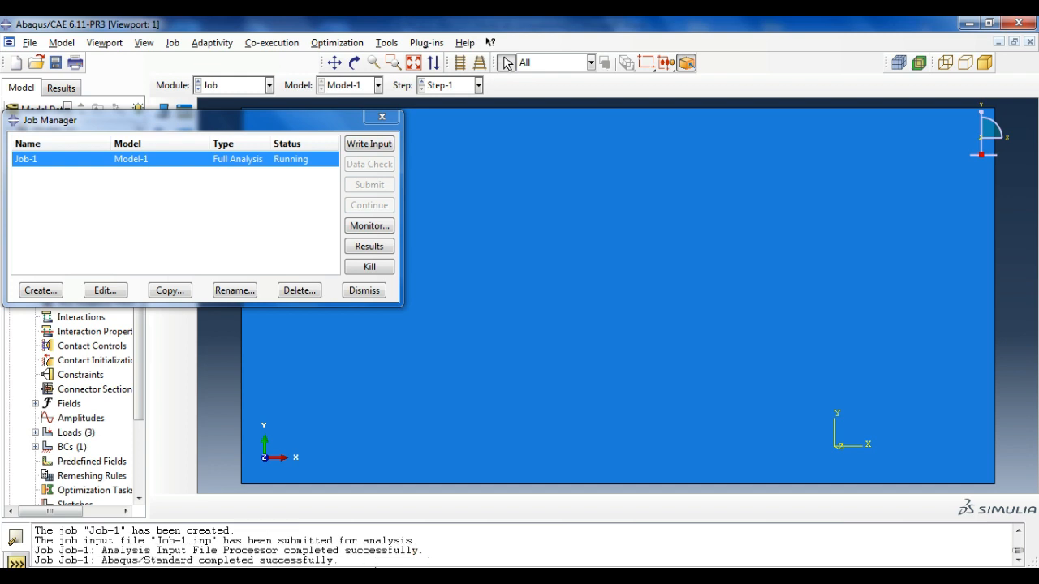
{"action": "left_click", "coordinate": [370, 247]}
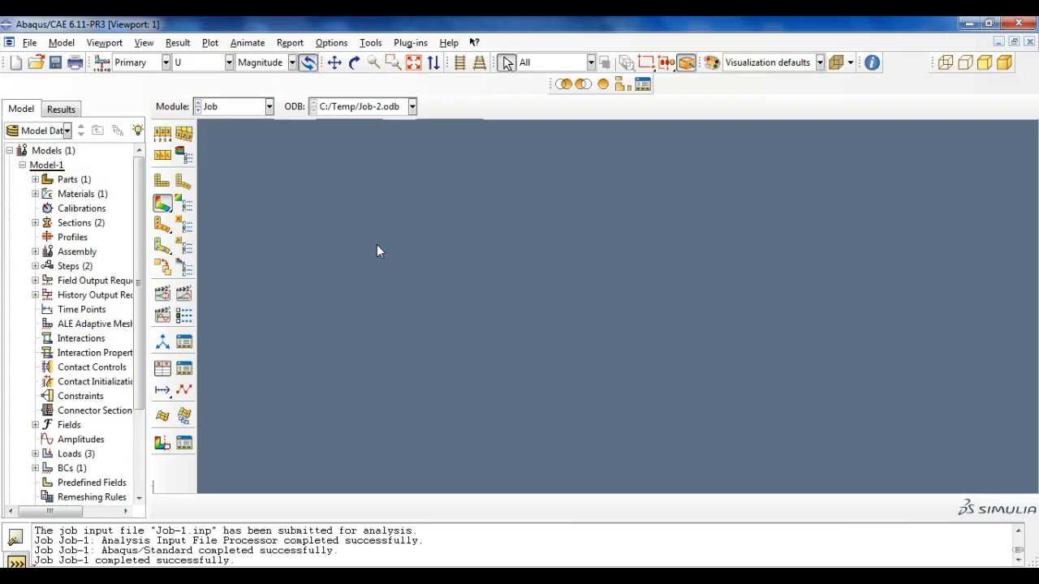
- Plot the Mises stress contours on the undeformed and deformed shapes together and examine the plate from a rotated, enlarged view
{"action": "left_click", "coordinate": [162, 204]}
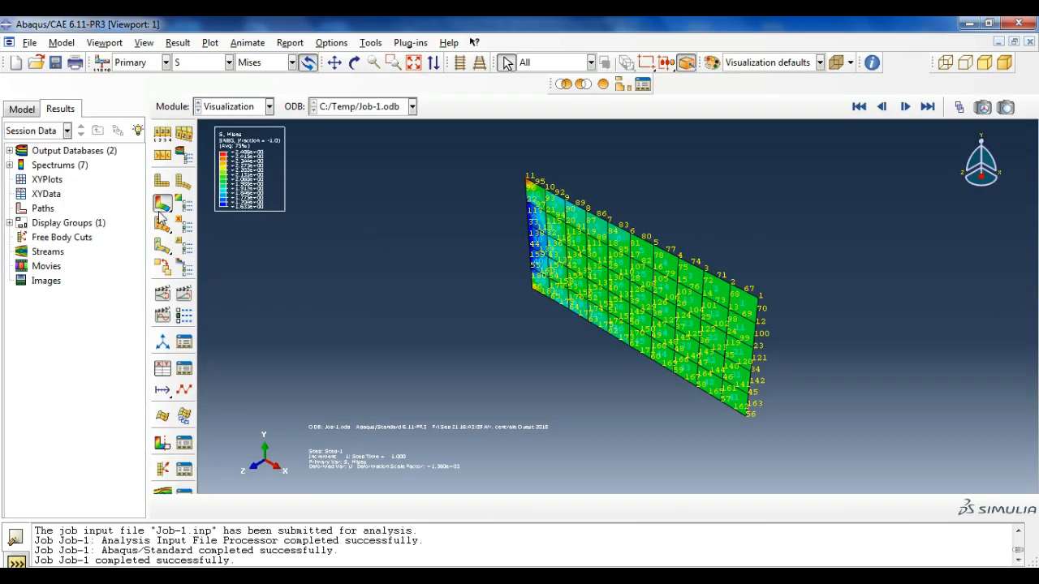
{"action": "left_click_drag", "start_coordinate": [162, 212], "coordinate": [232, 204]}
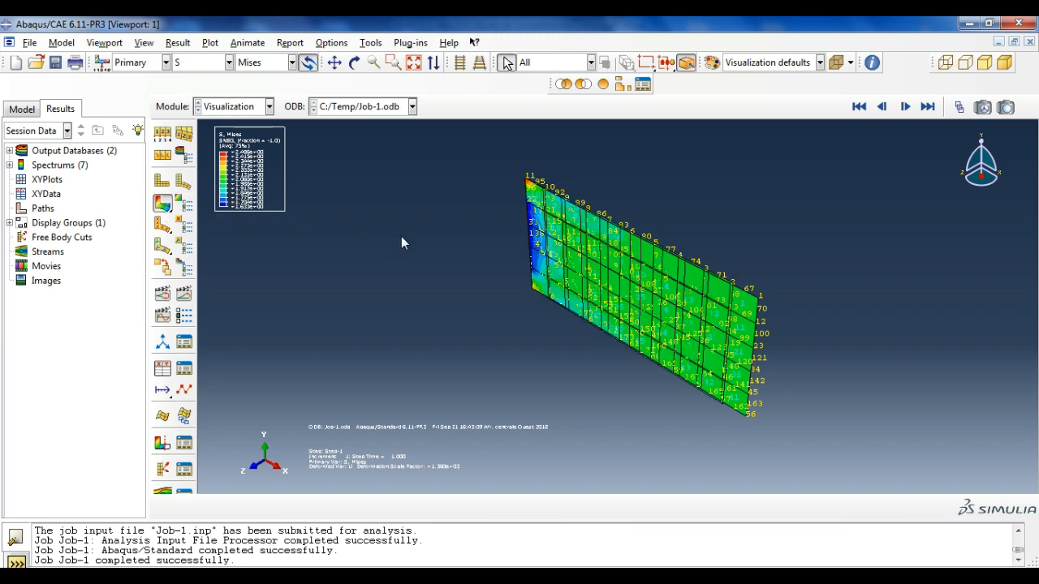
{"action": "left_click", "coordinate": [354, 63]}
{"action": "left_click_drag", "start_coordinate": [465, 222], "coordinate": [735, 243]}
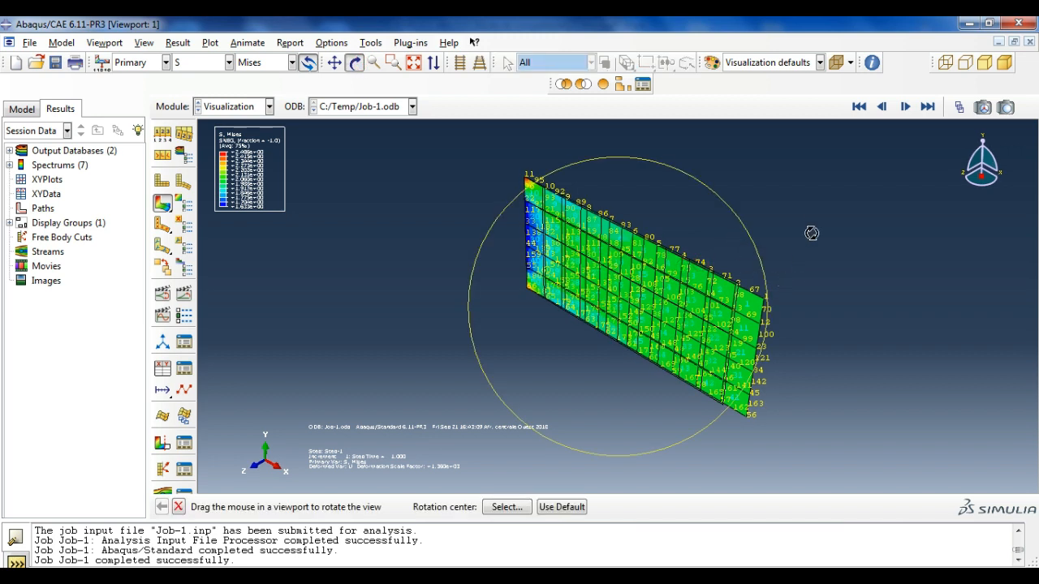
{"action": "left_click_drag", "start_coordinate": [813, 304], "coordinate": [893, 264]}
{"action": "left_click_drag", "start_coordinate": [673, 183], "coordinate": [707, 144]}
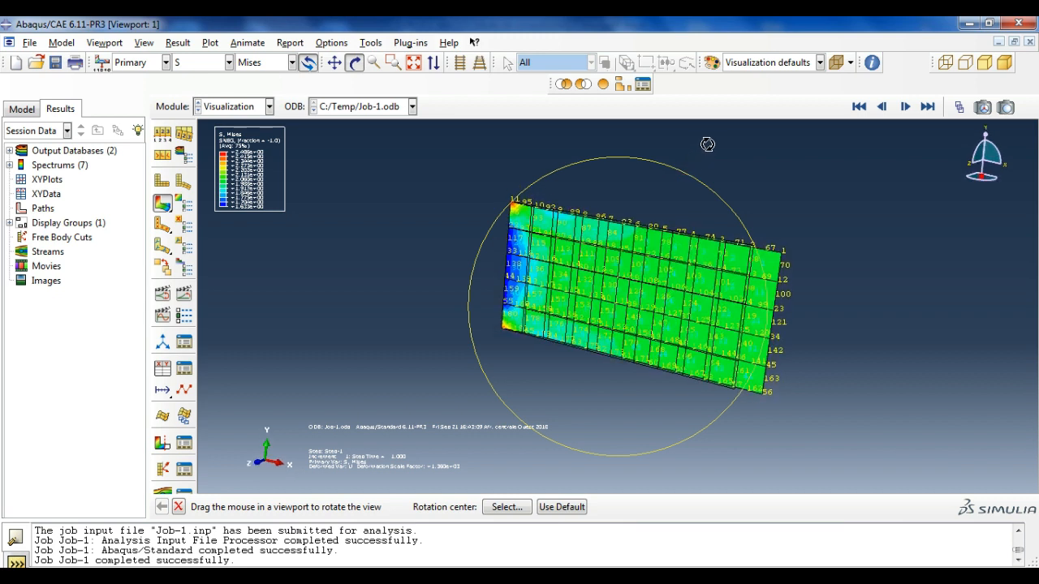
{"action": "scroll", "coordinate": [797, 290], "scroll_direction": "up", "scroll_amount": 1}
{"action": "scroll", "coordinate": [795, 291], "scroll_direction": "down", "scroll_amount": 6}
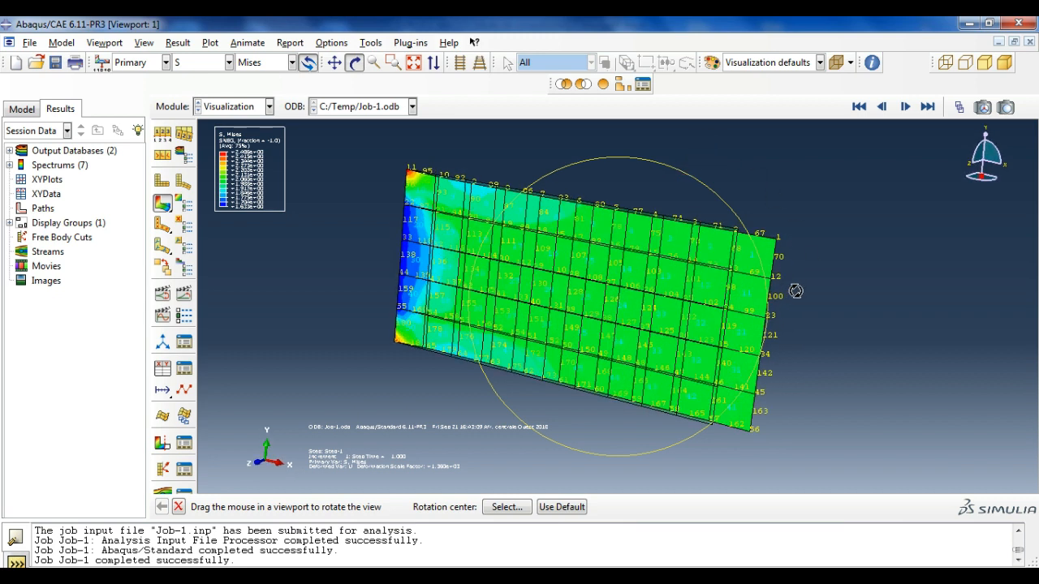
{"action": "scroll", "coordinate": [796, 291], "scroll_direction": "down", "scroll_amount": 1}
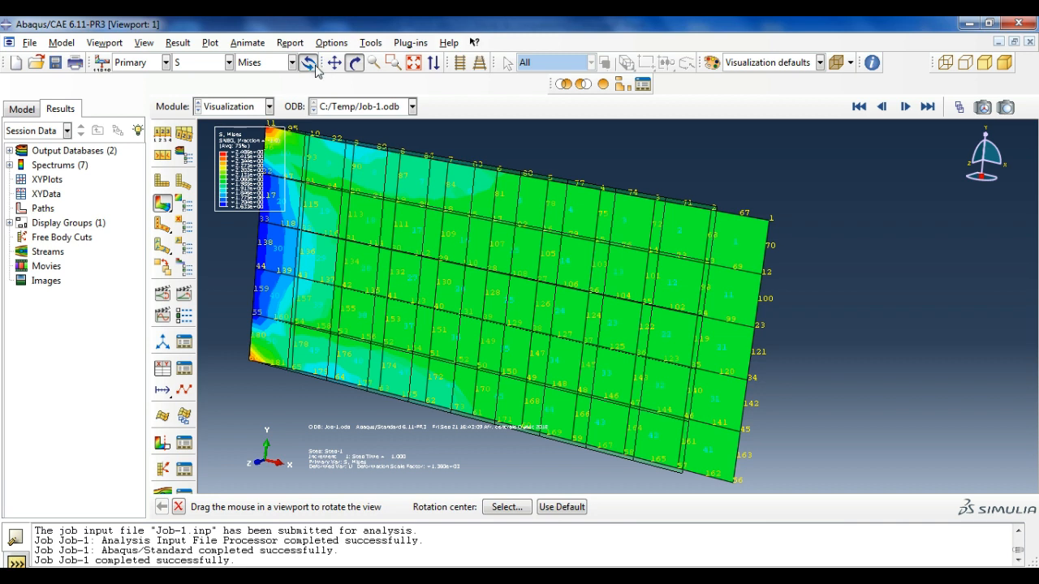
{"action": "left_click", "coordinate": [352, 64]}
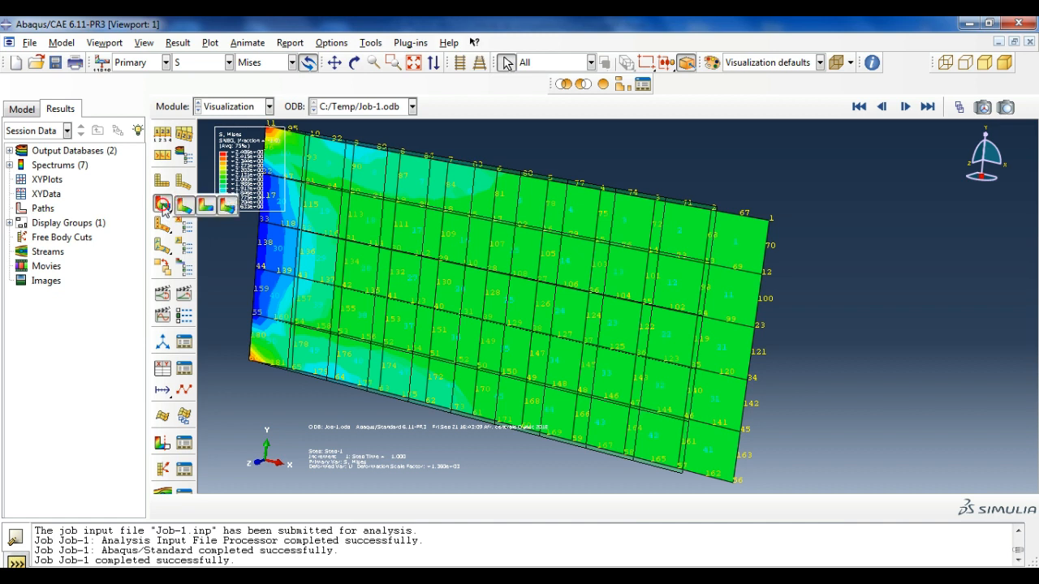
- Plot the Mises stress contours on the deformed shape only, leaving the contour plot options as they are
{"action": "left_click", "coordinate": [185, 207]}
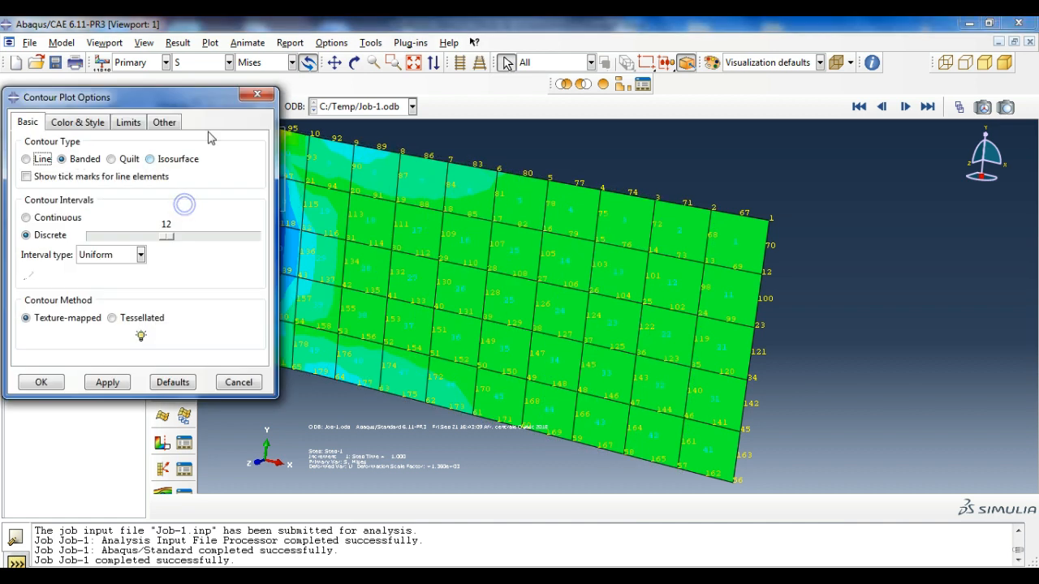
{"action": "left_click", "coordinate": [255, 94]}
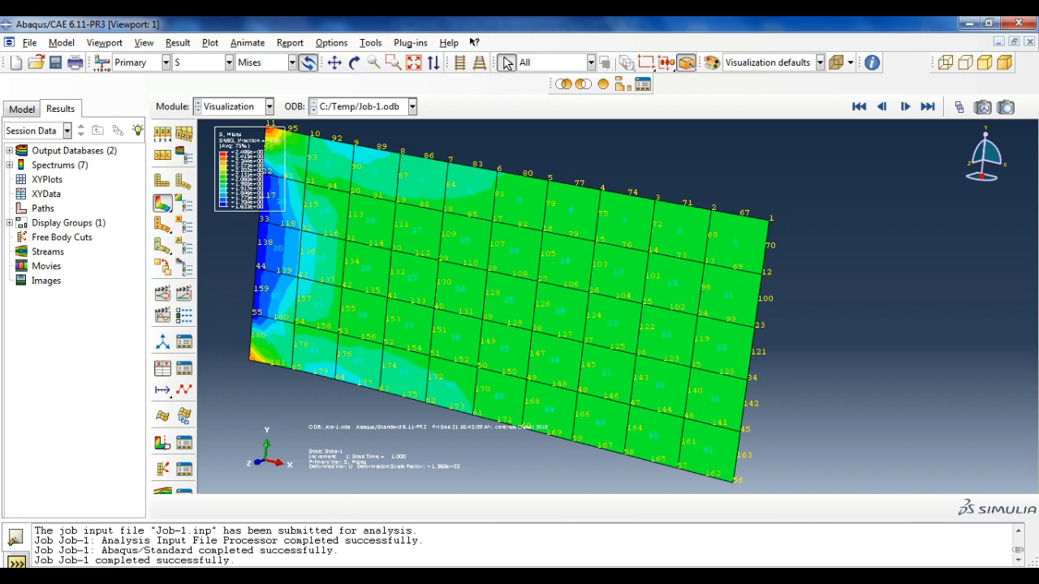
- Switch to Microsoft Word and read the numbered questions of the EXIRCICE ABAQUS document
{"action": "left_click", "coordinate": [446, 577]}
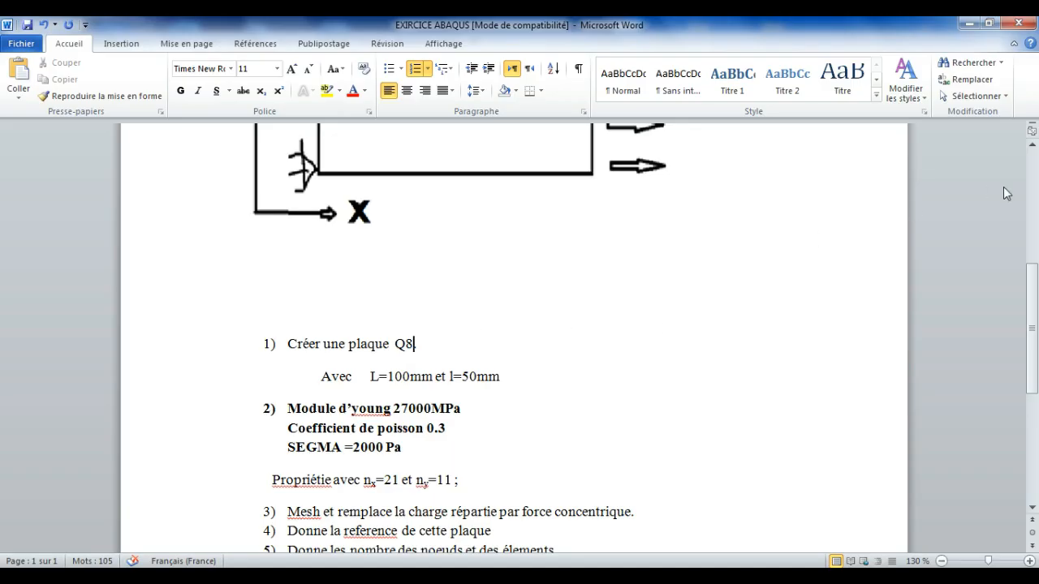
{"action": "scroll", "coordinate": [1036, 344], "scroll_direction": "down", "scroll_amount": 3}
{"action": "scroll", "coordinate": [1036, 343], "scroll_direction": "down", "scroll_amount": 1}
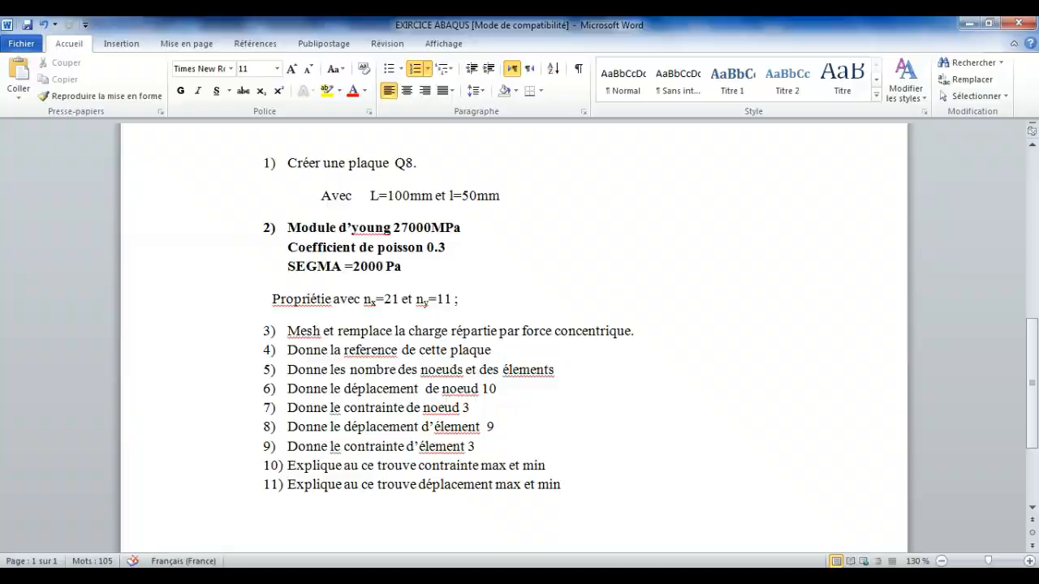
- Back in Abaqus/CAE, look up the plate's element type code and description in the Mesh module, keeping its settings
{"action": "left_click", "coordinate": [410, 577]}
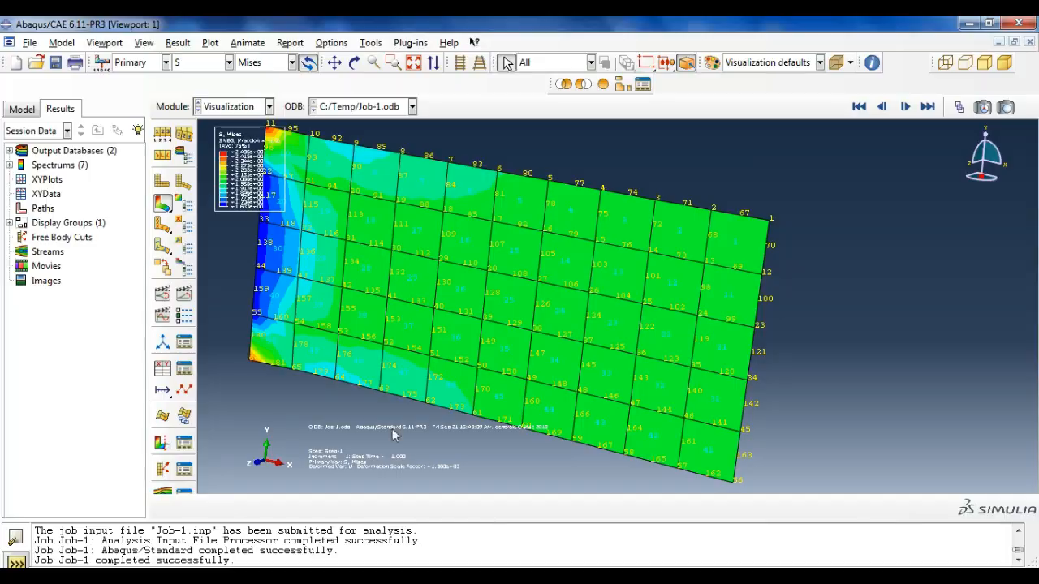
{"action": "left_click", "coordinate": [246, 112]}
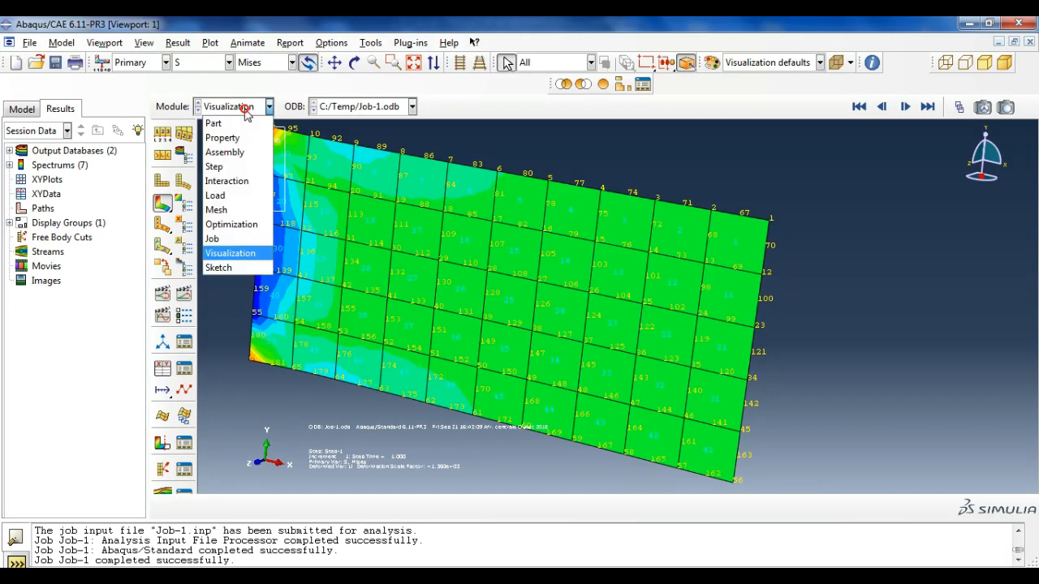
{"action": "left_click", "coordinate": [232, 210]}
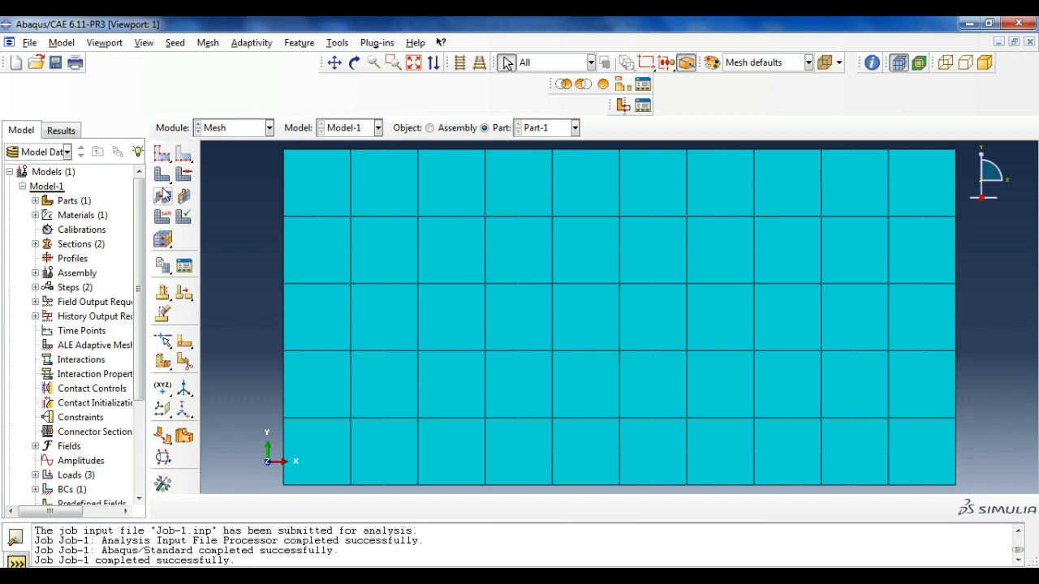
{"action": "left_click", "coordinate": [165, 220]}
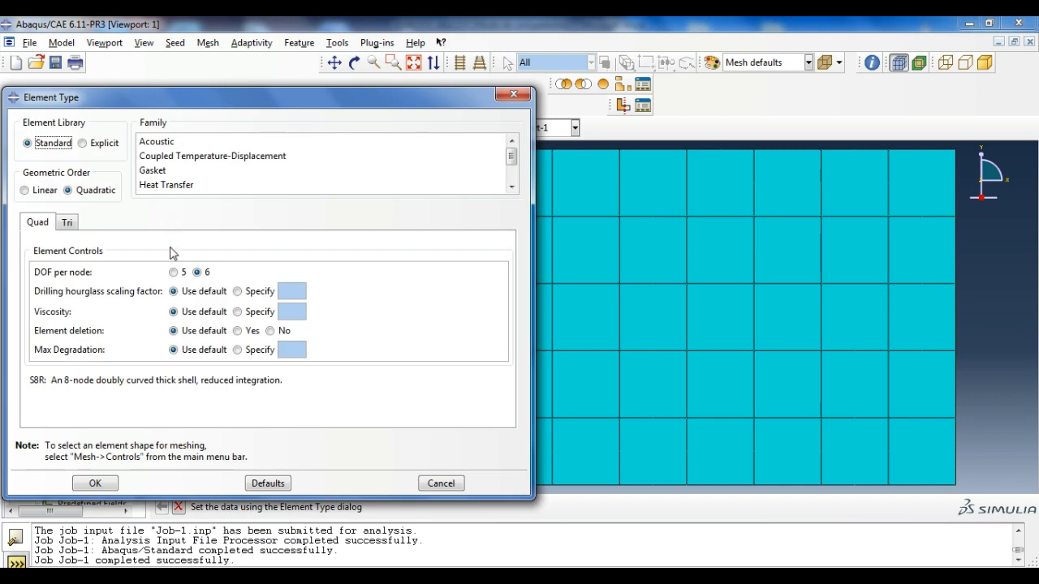
{"action": "left_click_drag", "start_coordinate": [63, 380], "coordinate": [202, 392]}
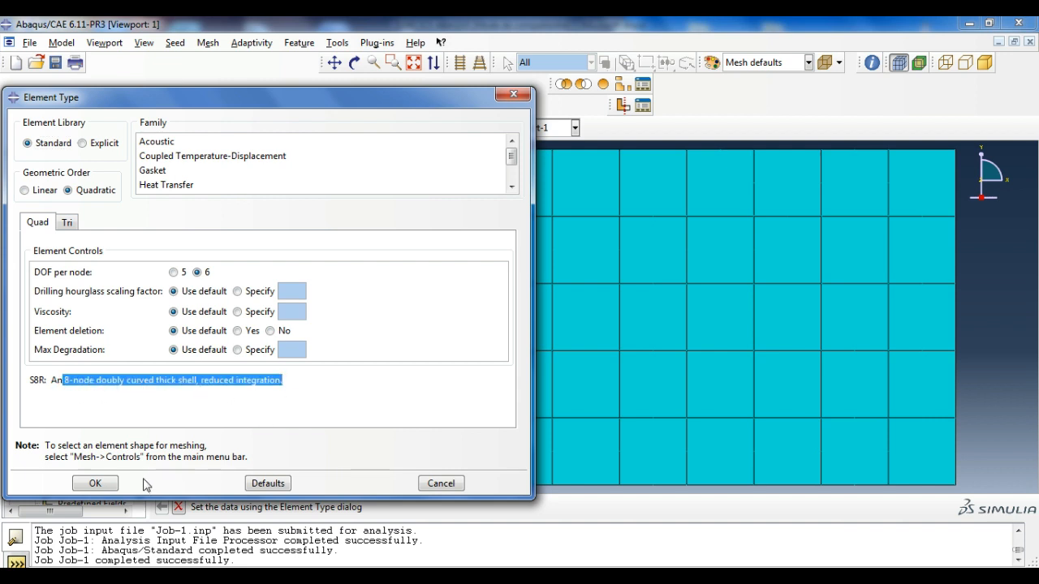
{"action": "left_click", "coordinate": [106, 483]}
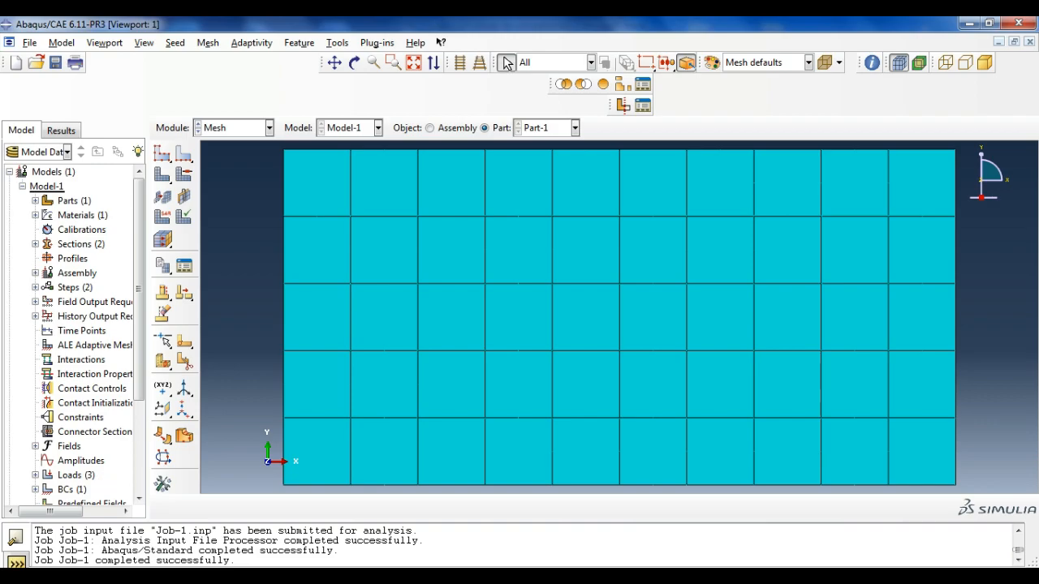
- Check the next exercise question in Microsoft Word and return to Abaqus/CAE
{"action": "key", "text": "alt+Tab"}
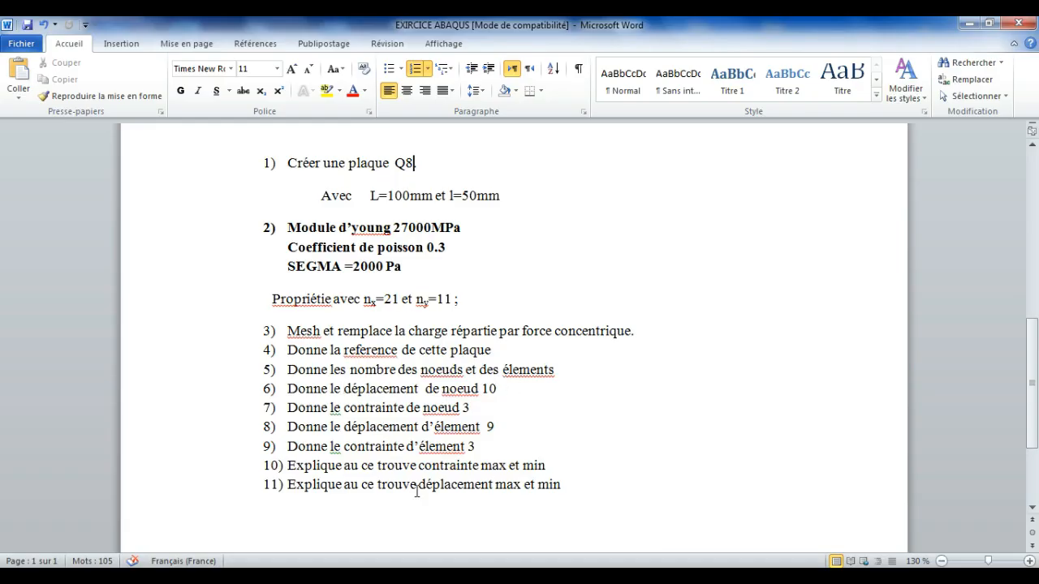
{"action": "key", "text": "alt+Tab"}
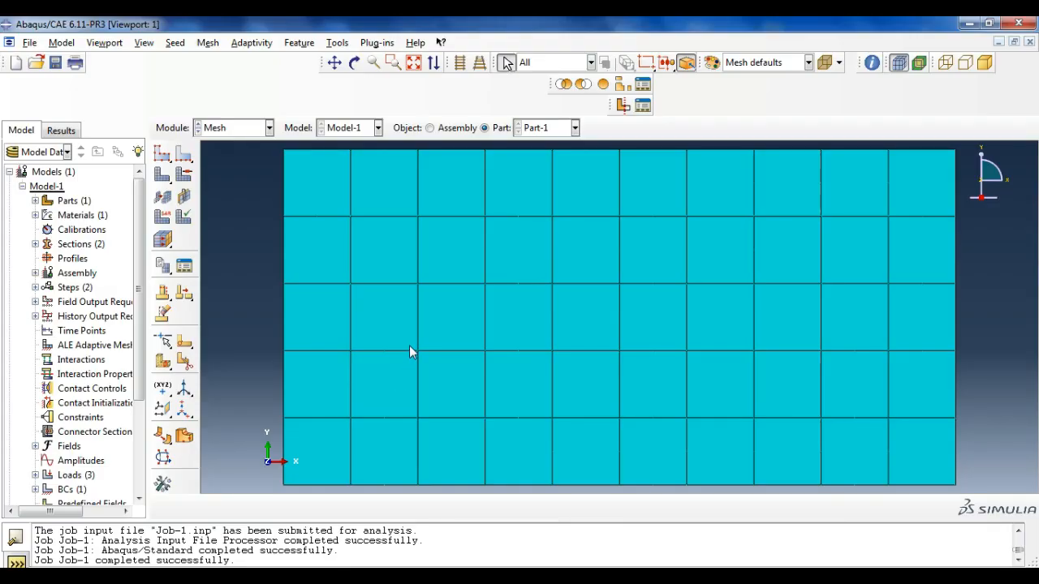
- Return to the Visualization module and check the element and node label settings in the common plot options, keeping them
{"action": "left_click", "coordinate": [232, 129]}
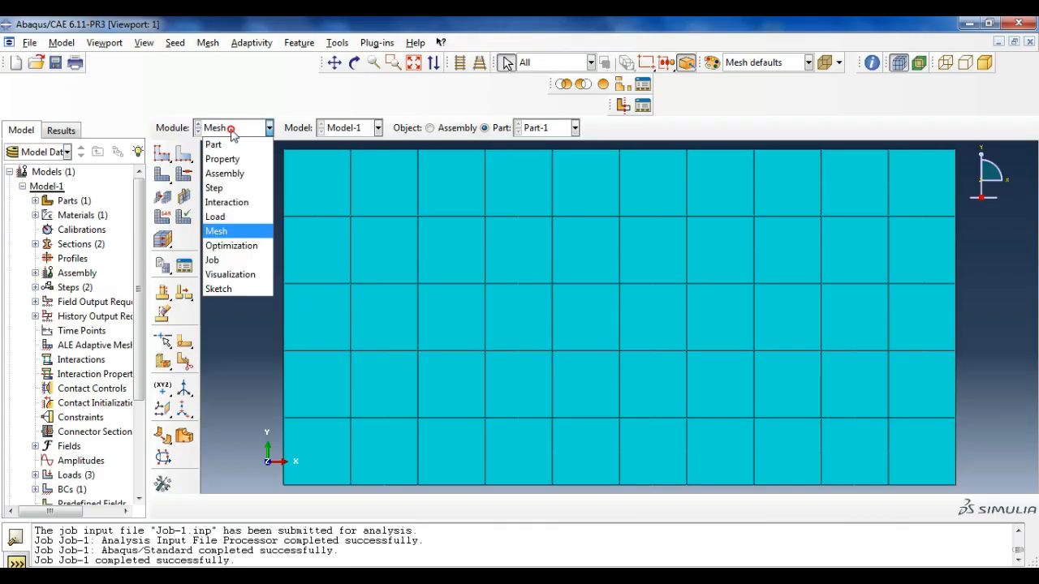
{"action": "left_click", "coordinate": [229, 275]}
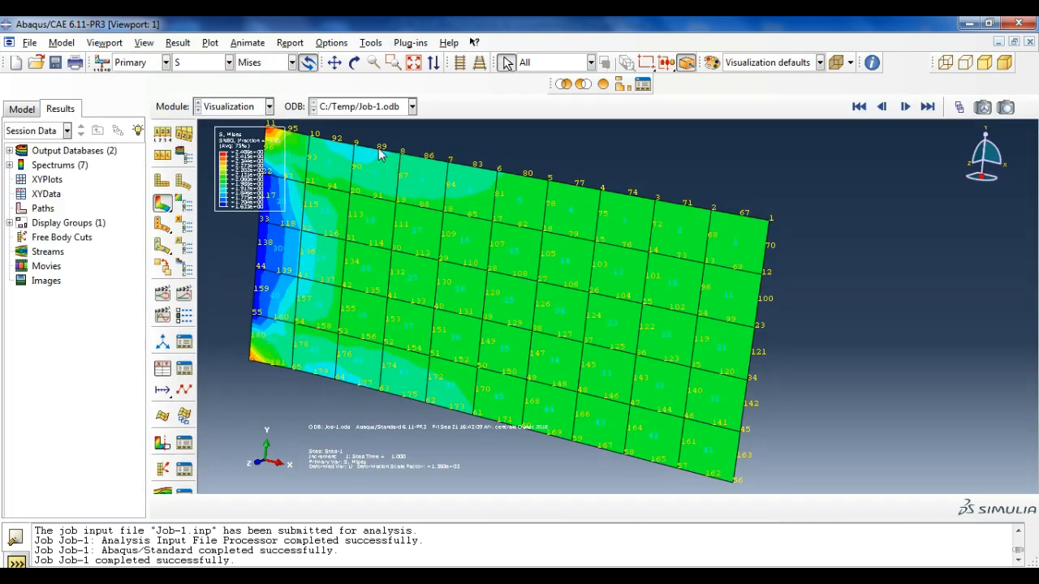
{"action": "left_click", "coordinate": [162, 134]}
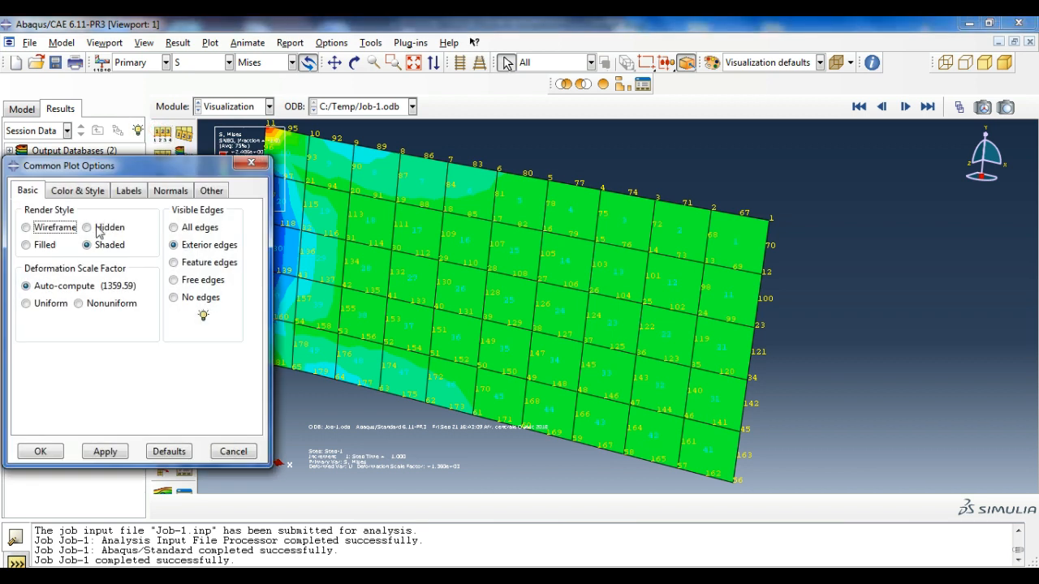
{"action": "left_click", "coordinate": [128, 193]}
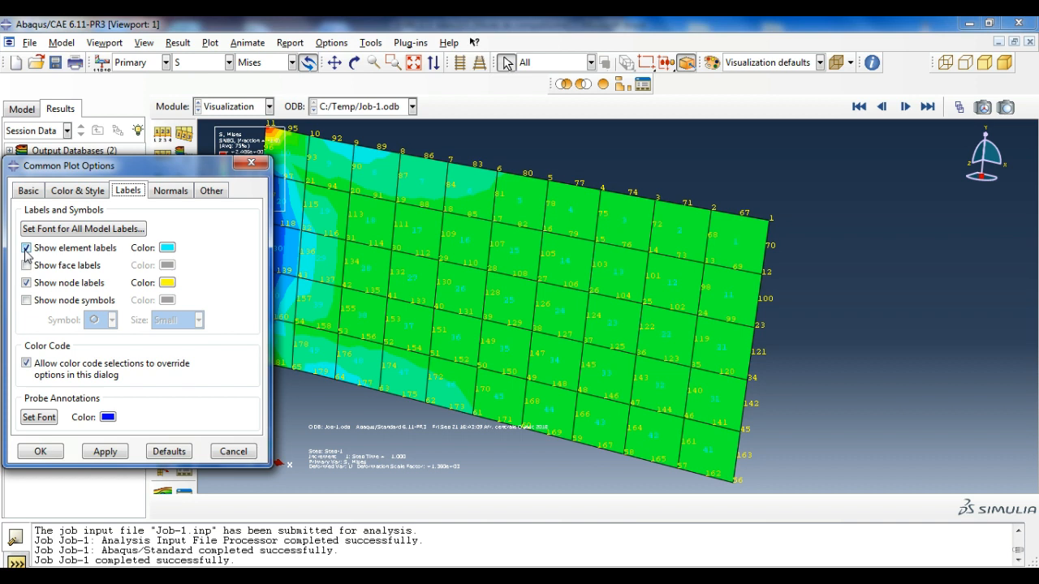
{"action": "left_click", "coordinate": [40, 451]}
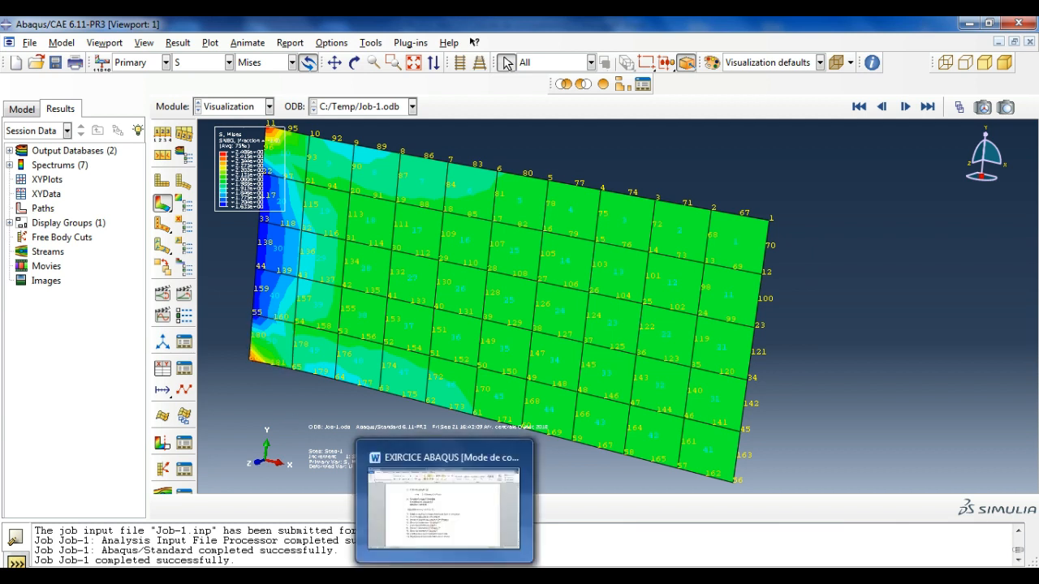
- Read the displacement and stress questions in the EXIRCICE ABAQUS document in Microsoft Word and return to Abaqus/CAE
{"action": "left_click", "coordinate": [402, 482]}
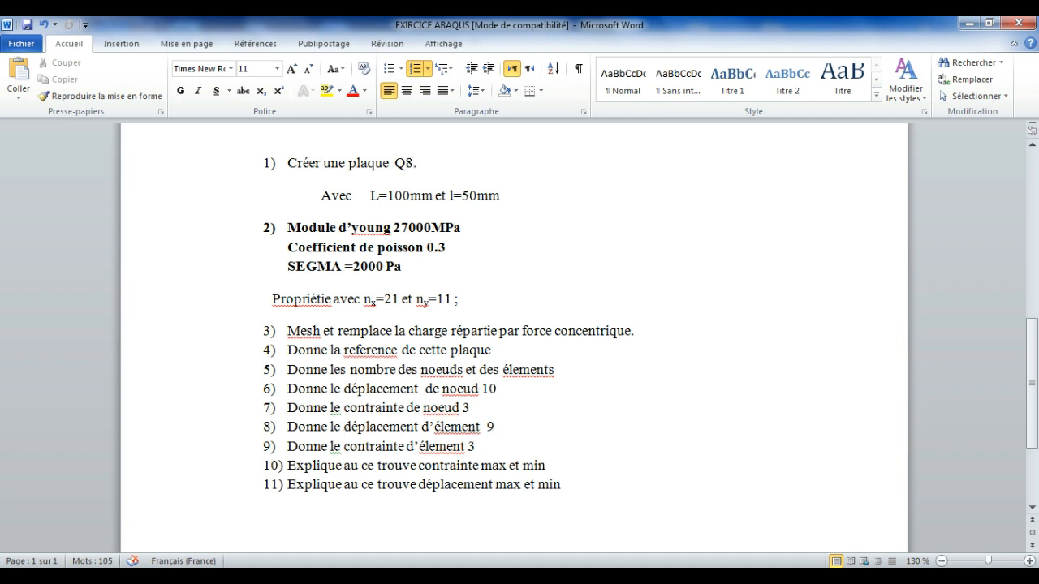
{"action": "mouse_move", "coordinate": [397, 577]}
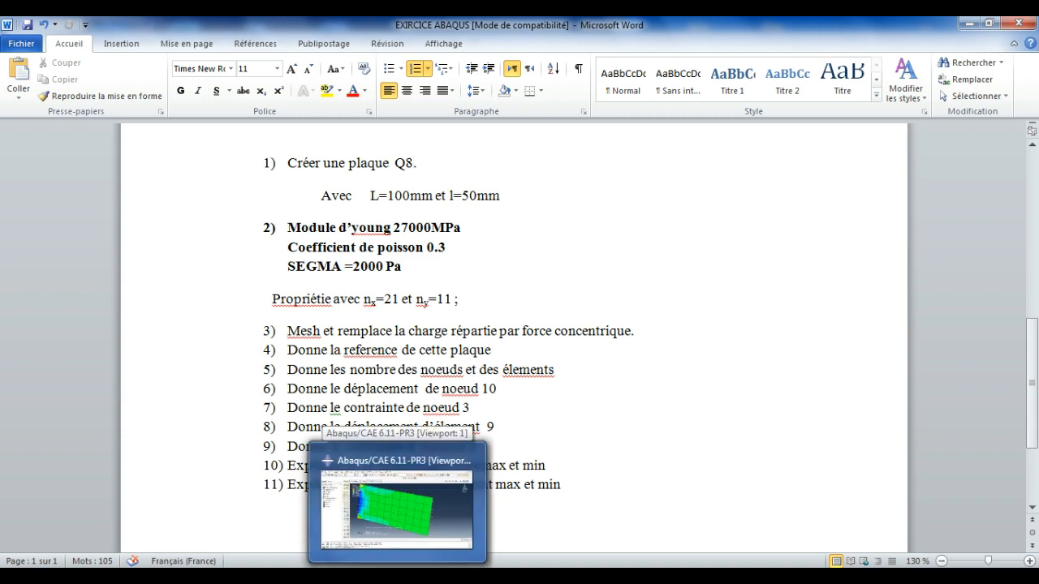
{"action": "left_click", "coordinate": [396, 510]}
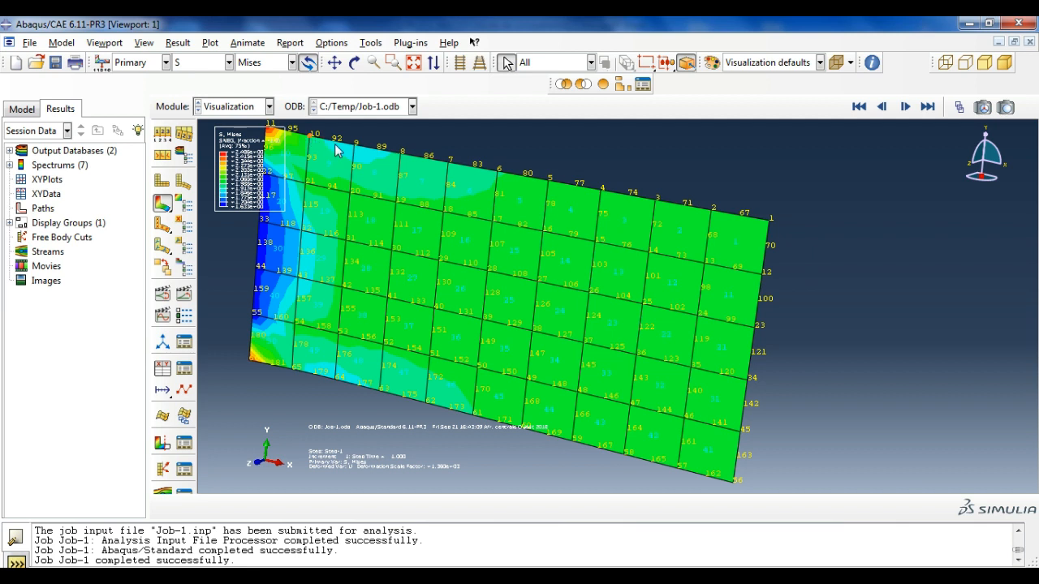
- Plot the displacement magnitude U contours and open the Probe Values query with its selection column checked
{"action": "left_click", "coordinate": [212, 64]}
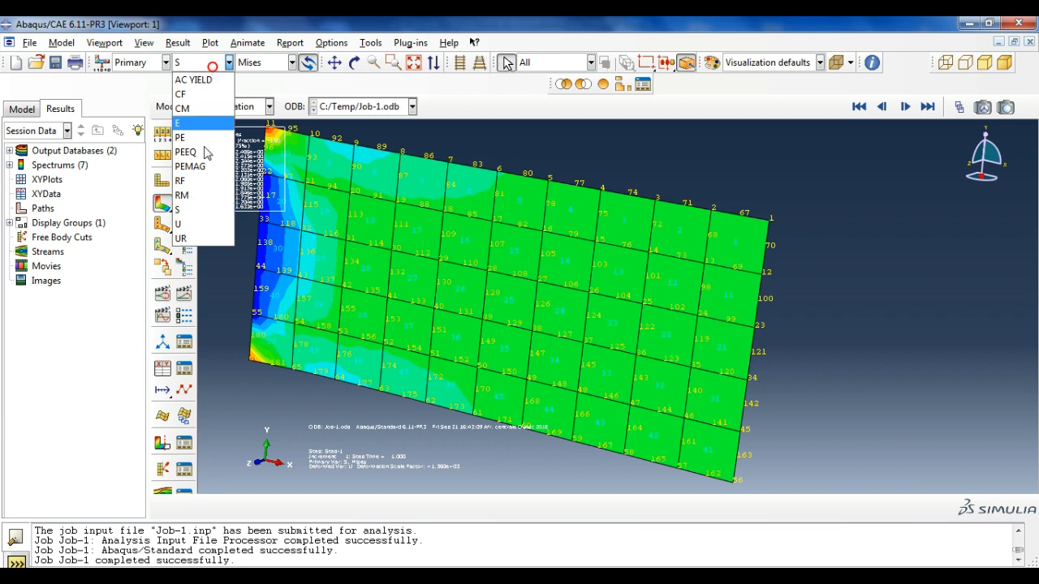
{"action": "left_click", "coordinate": [200, 228]}
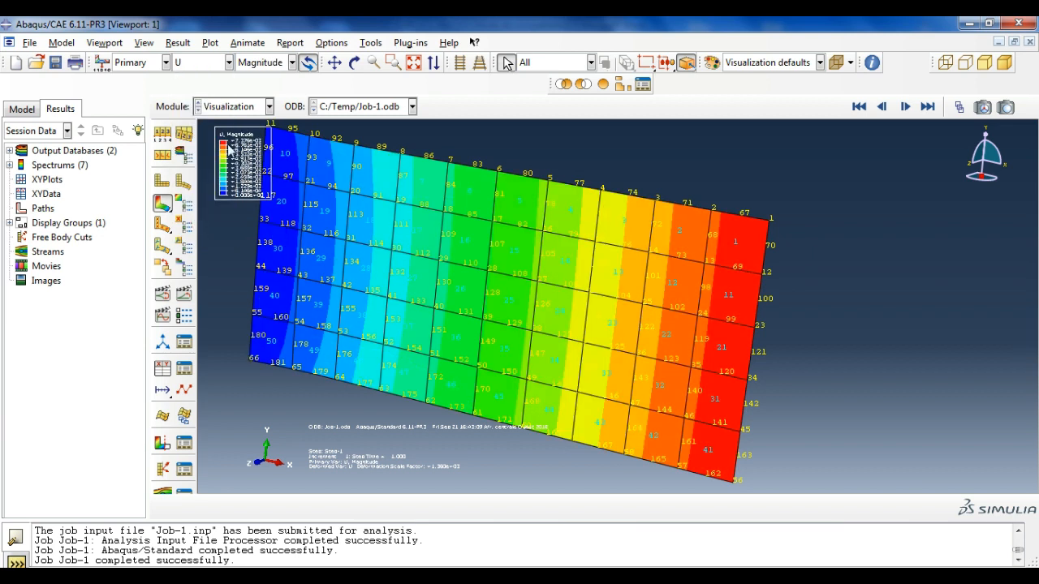
{"action": "left_click", "coordinate": [871, 63]}
{"action": "left_click", "coordinate": [36, 231]}
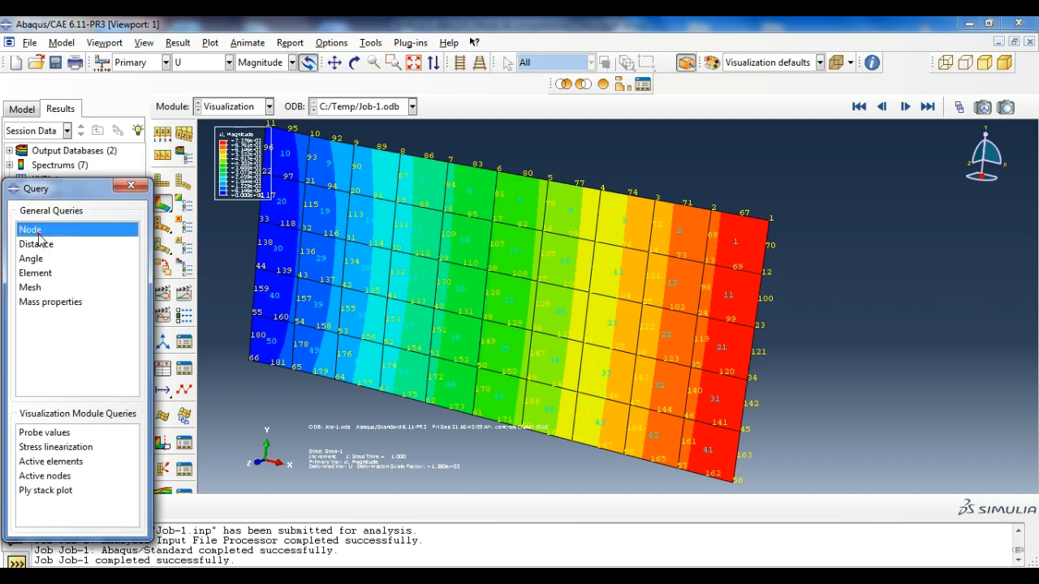
{"action": "left_click", "coordinate": [68, 434]}
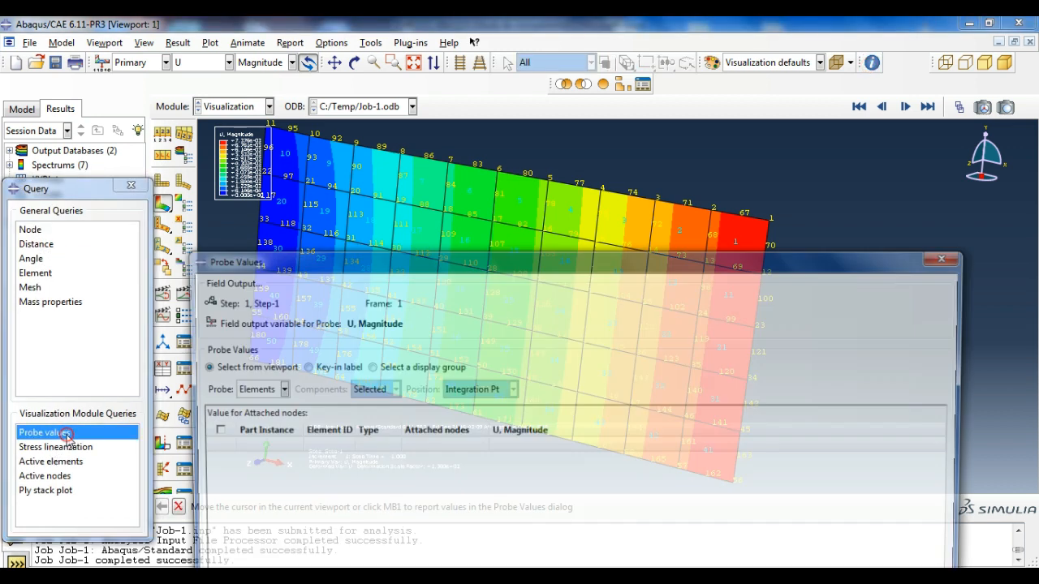
{"action": "left_click", "coordinate": [209, 432]}
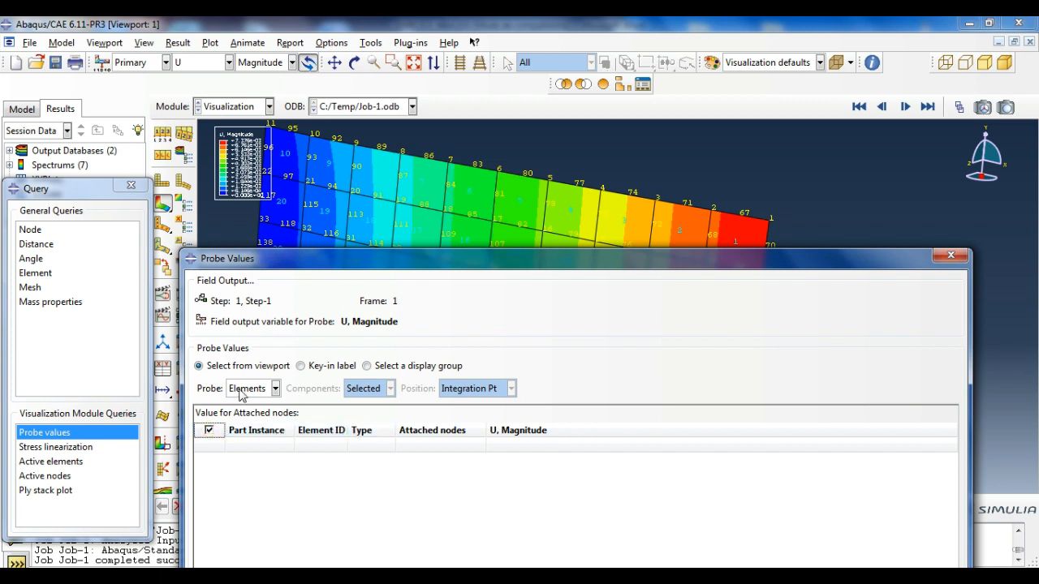
- Probe all displacement components at node 10 and at corner node 1 of the plate
{"action": "left_click", "coordinate": [275, 388]}
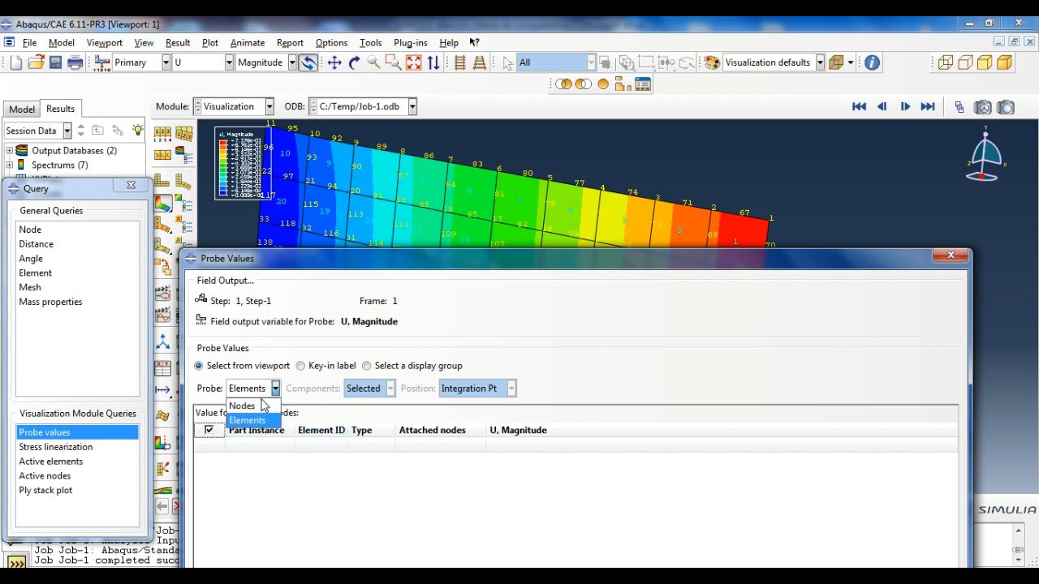
{"action": "left_click", "coordinate": [261, 406]}
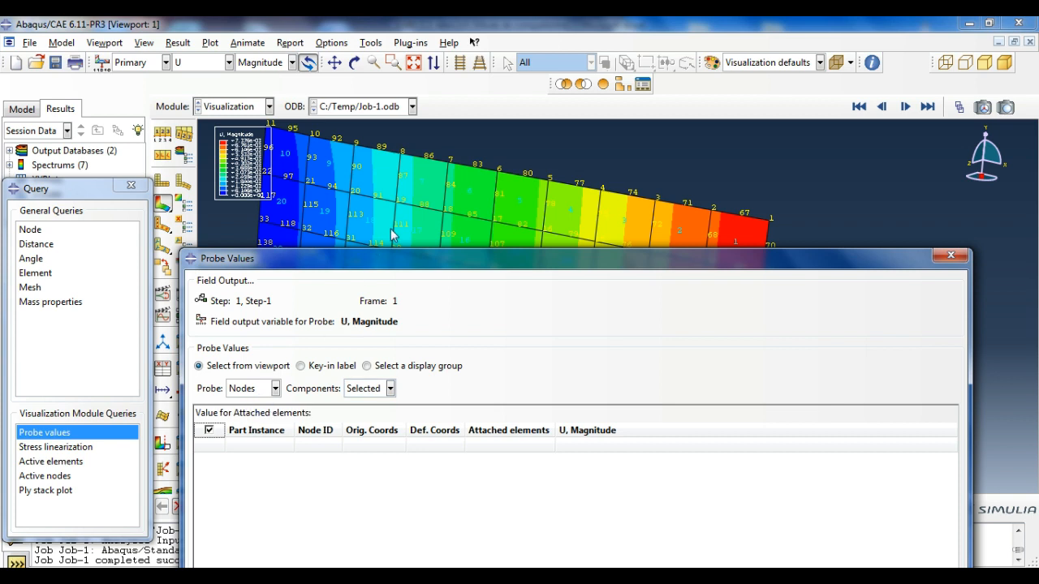
{"action": "left_click", "coordinate": [389, 388]}
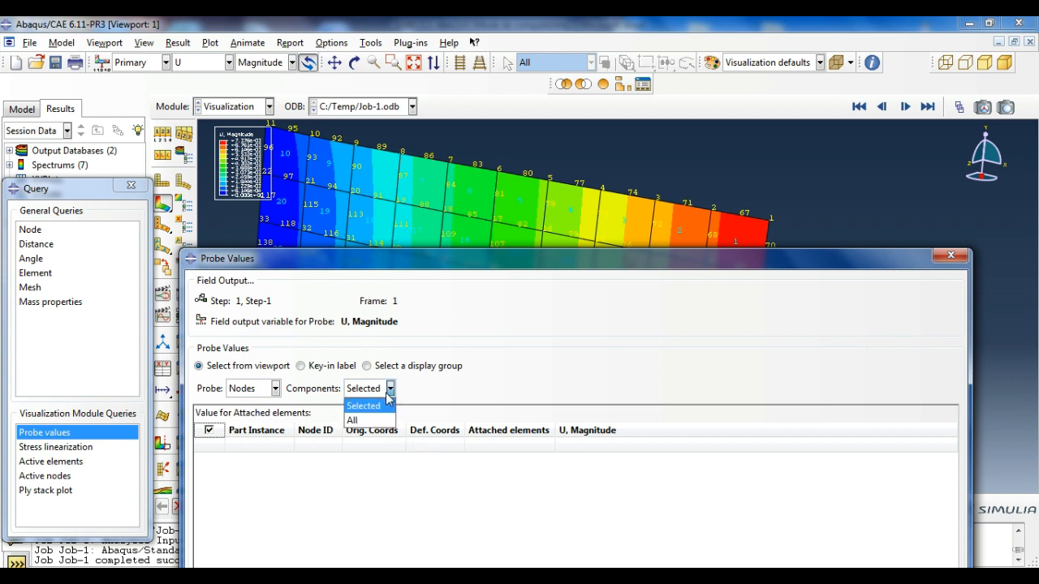
{"action": "left_click", "coordinate": [383, 417]}
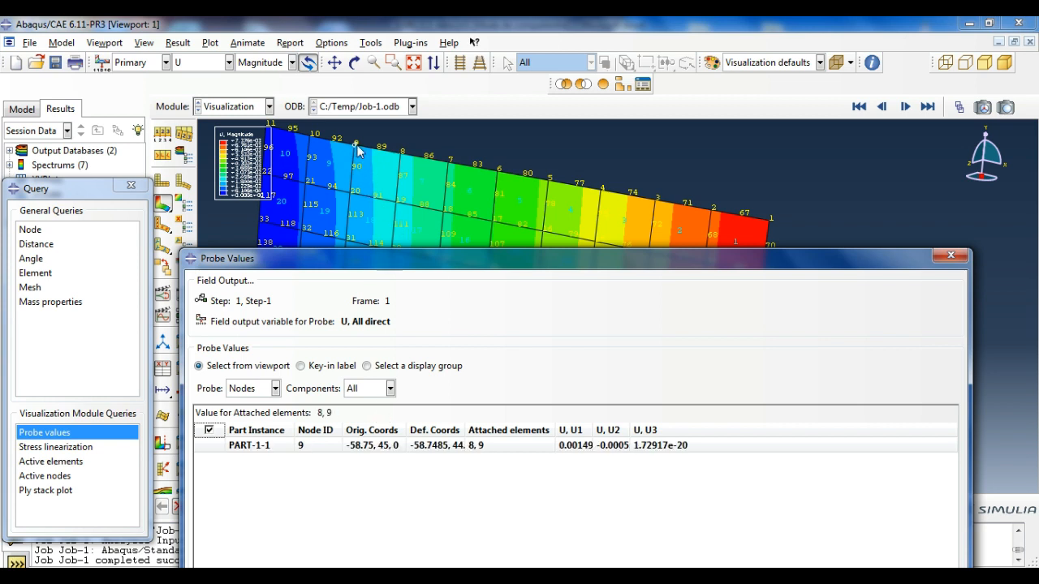
{"action": "left_click", "coordinate": [313, 140]}
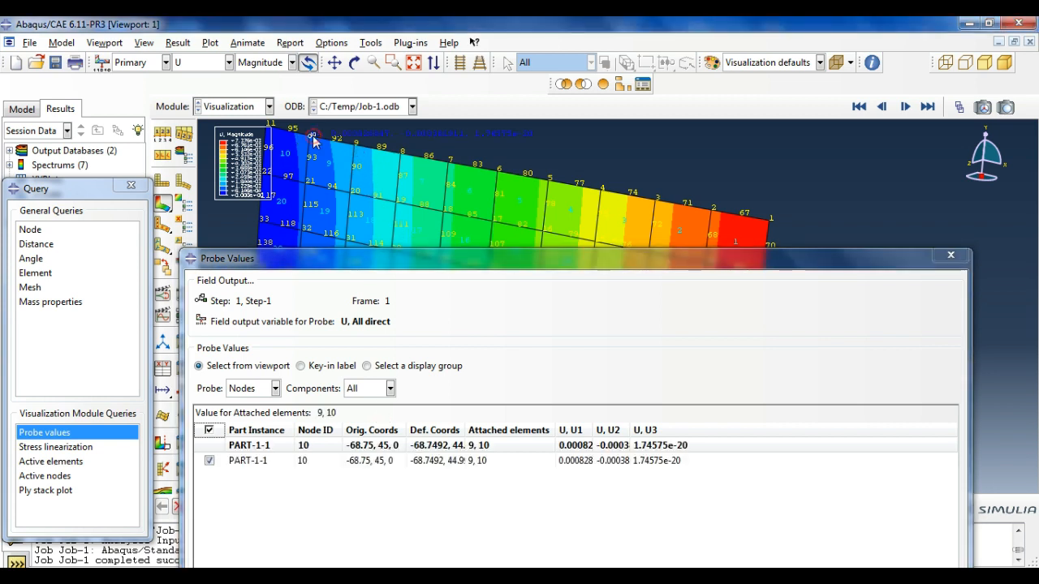
{"action": "left_click", "coordinate": [769, 220]}
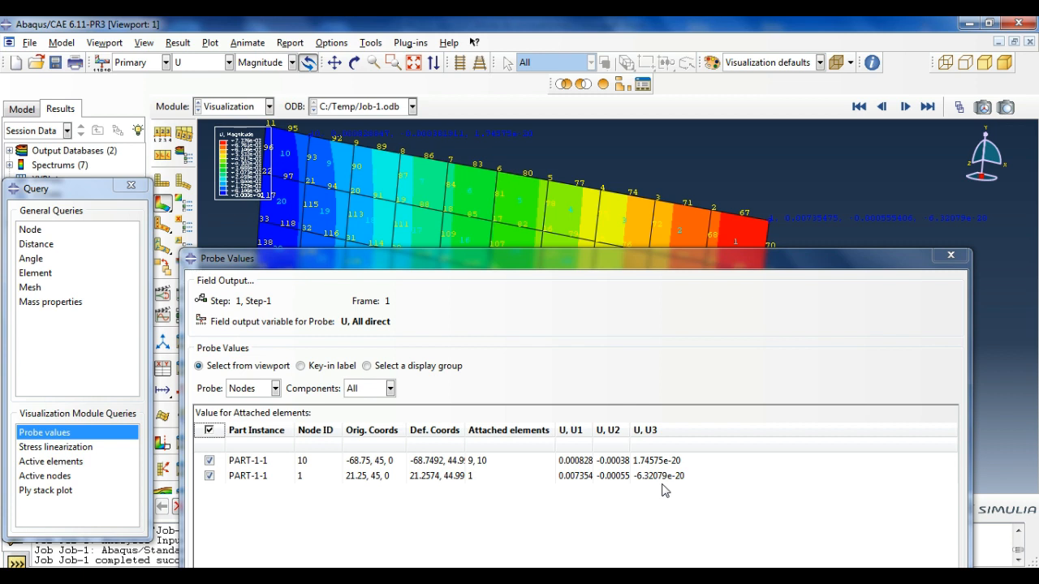
- Change the probe from nodes to elements, writing the selected node values to the report file, and probe elements 9 and 1
{"action": "left_click", "coordinate": [275, 389]}
{"action": "left_click", "coordinate": [260, 426]}
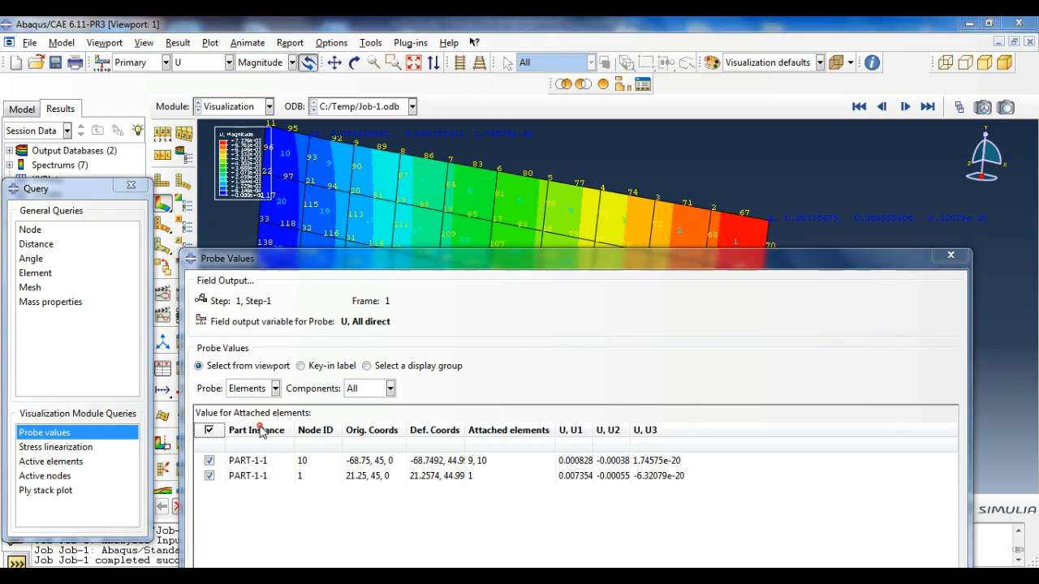
{"action": "left_click", "coordinate": [476, 524]}
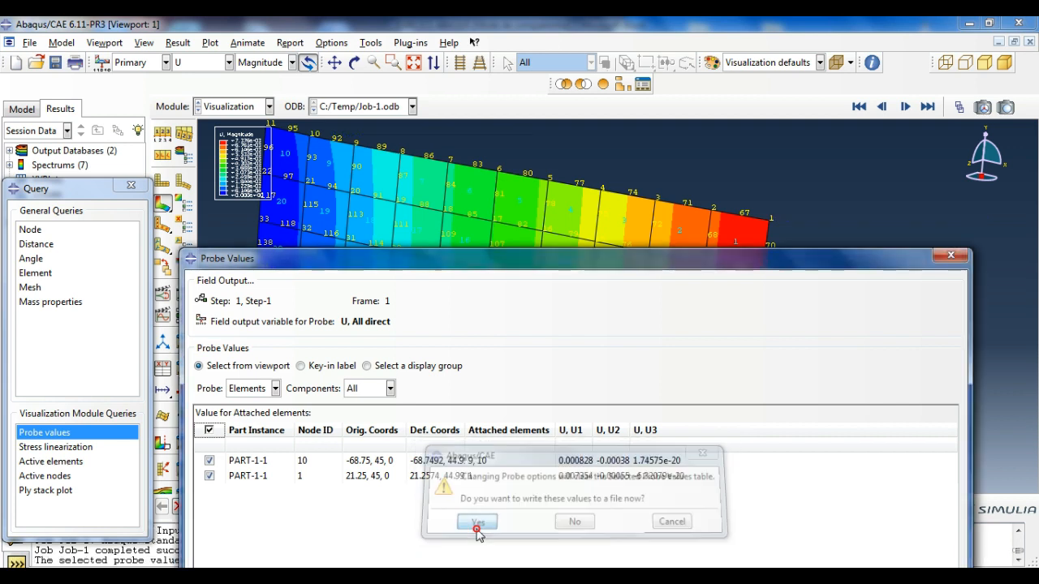
{"action": "left_click", "coordinate": [333, 157]}
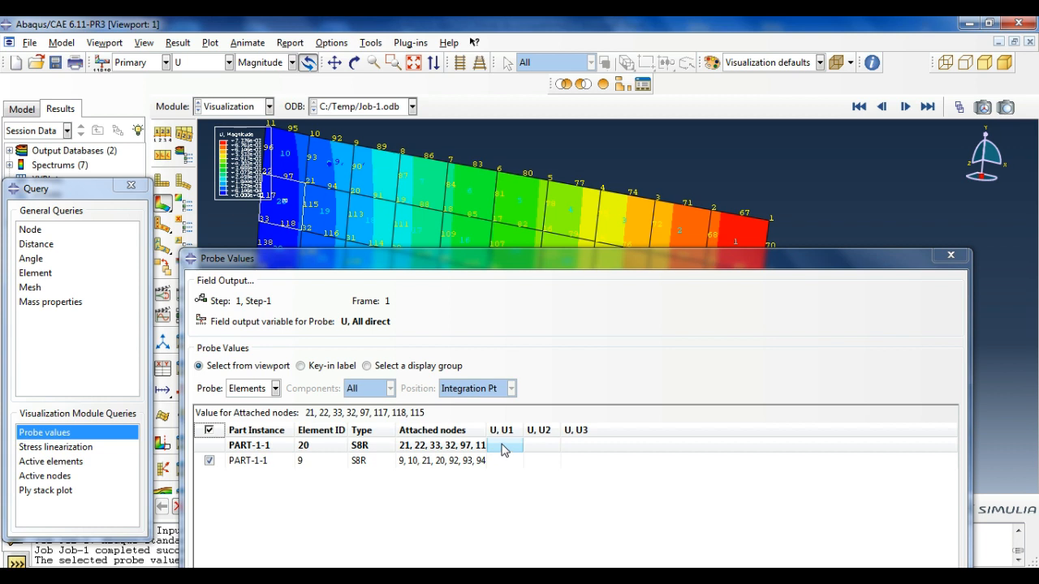
{"action": "left_click", "coordinate": [733, 242]}
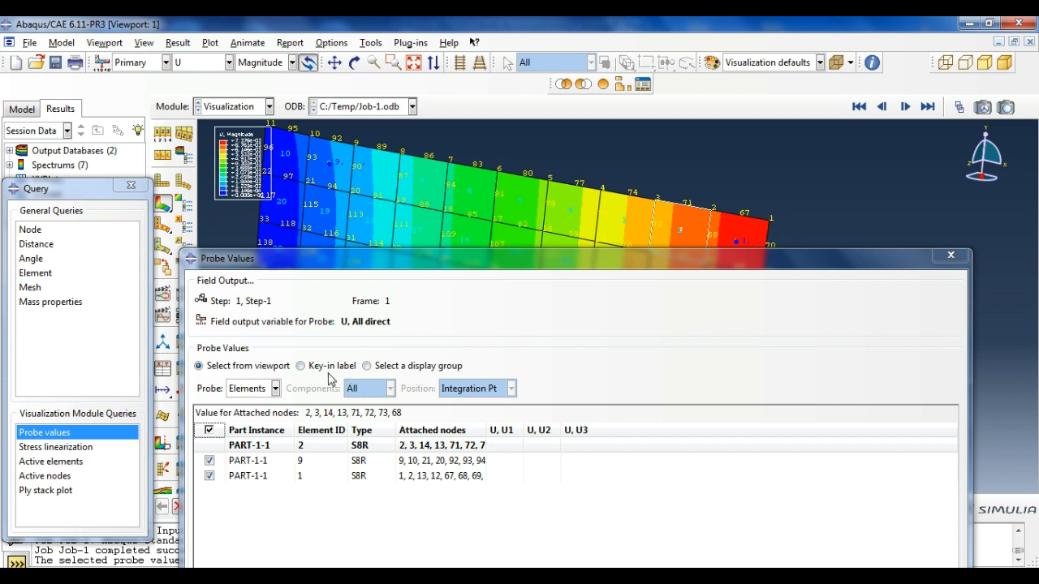
- Close Probe Values, writing the selected element values to the report file, and close the Query dialog
{"action": "left_click", "coordinate": [951, 256]}
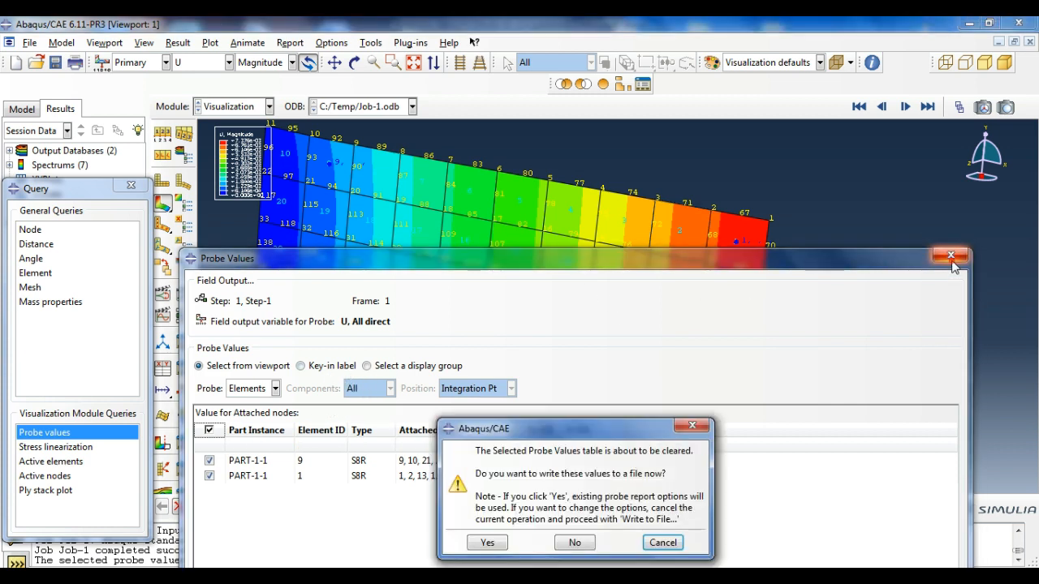
{"action": "left_click", "coordinate": [487, 542]}
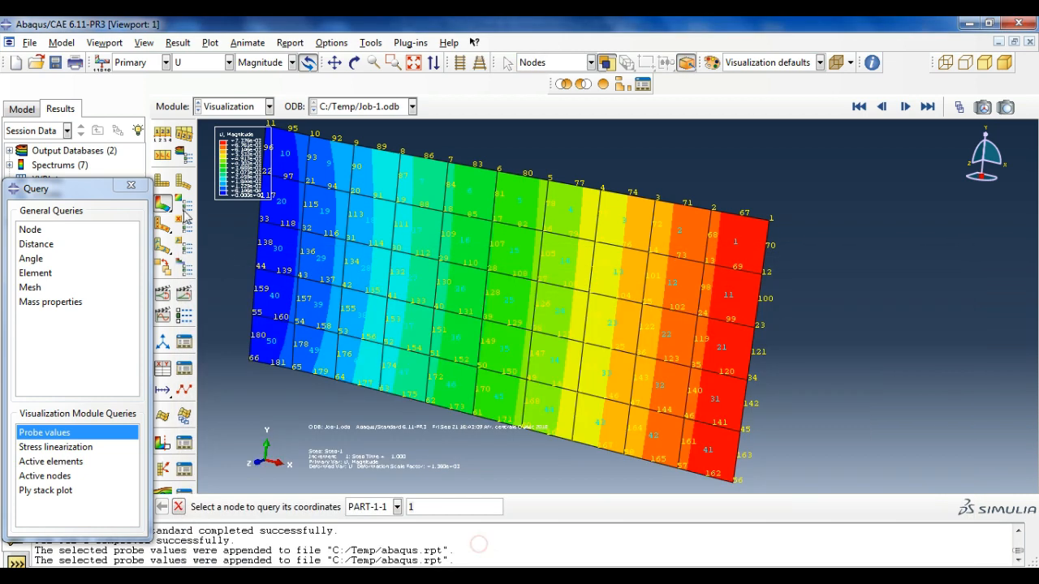
{"action": "left_click", "coordinate": [138, 187]}
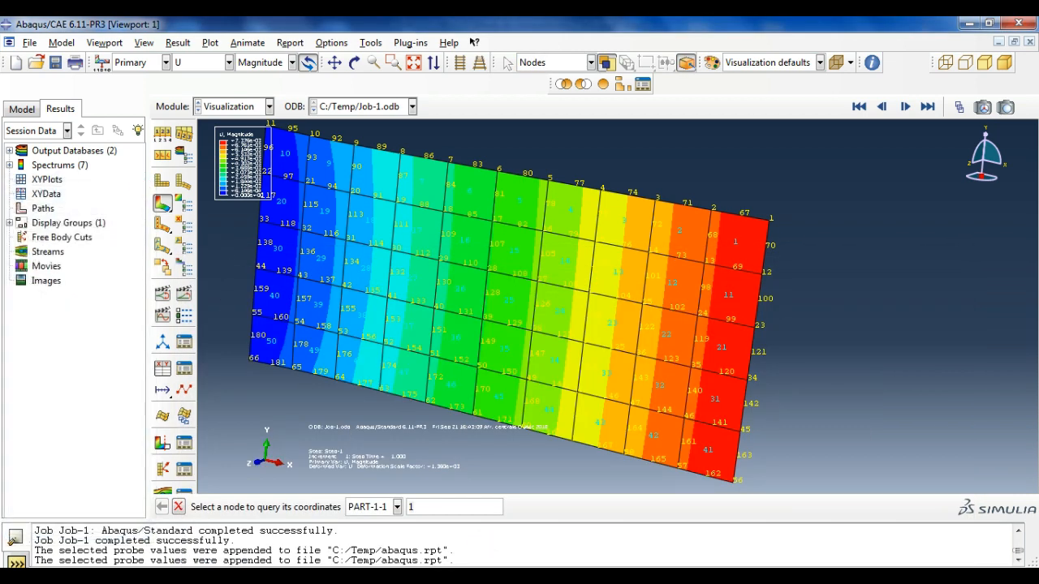
- Reopen Probe Values, set it to probe nodes, and probe all displacement components at node 3
{"action": "key", "text": "alt+Tab"}
{"action": "left_click", "coordinate": [871, 63]}
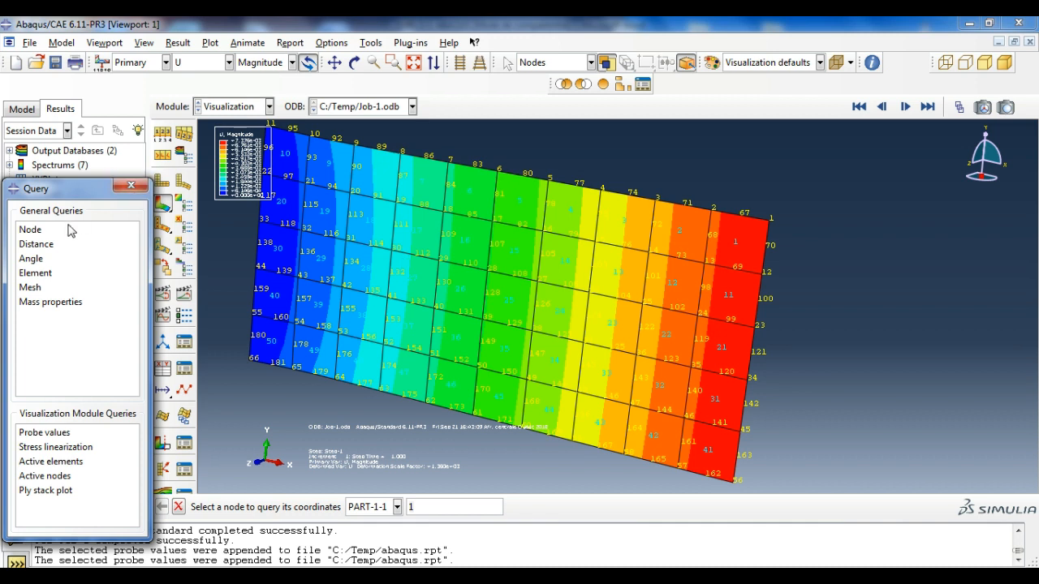
{"action": "left_click", "coordinate": [63, 230]}
{"action": "left_click", "coordinate": [38, 430]}
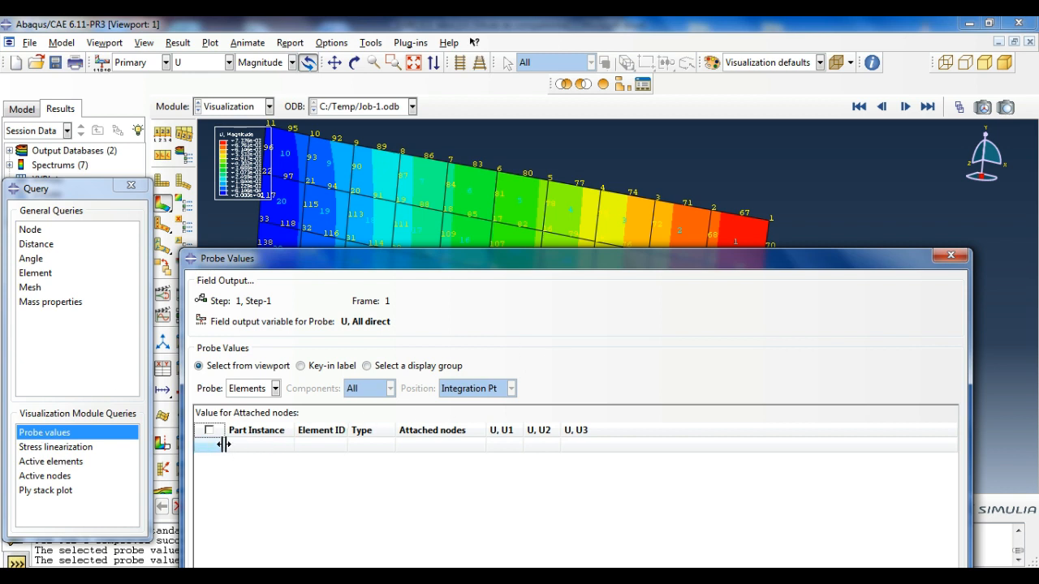
{"action": "left_click", "coordinate": [274, 388]}
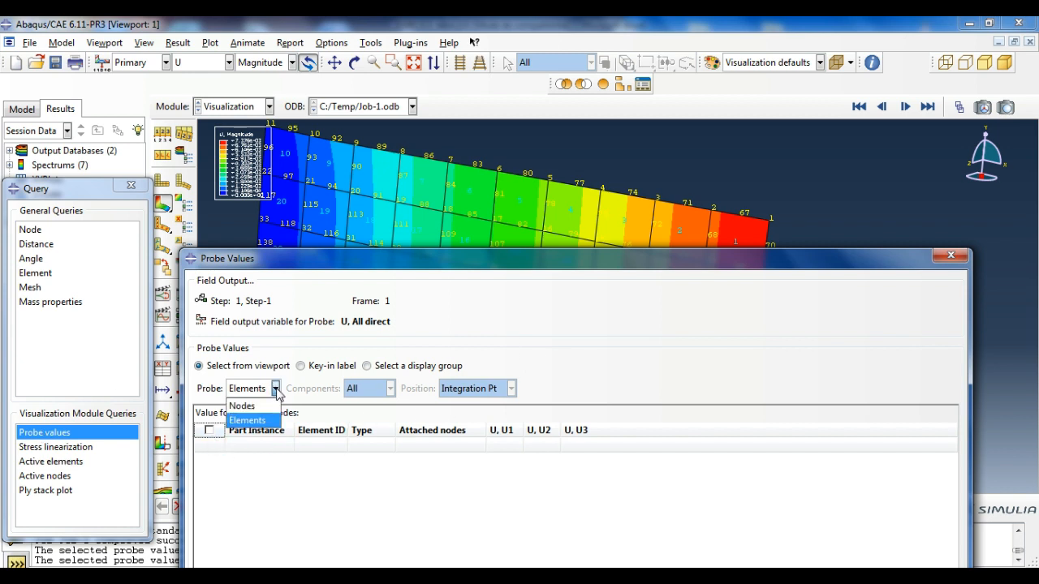
{"action": "left_click", "coordinate": [264, 405]}
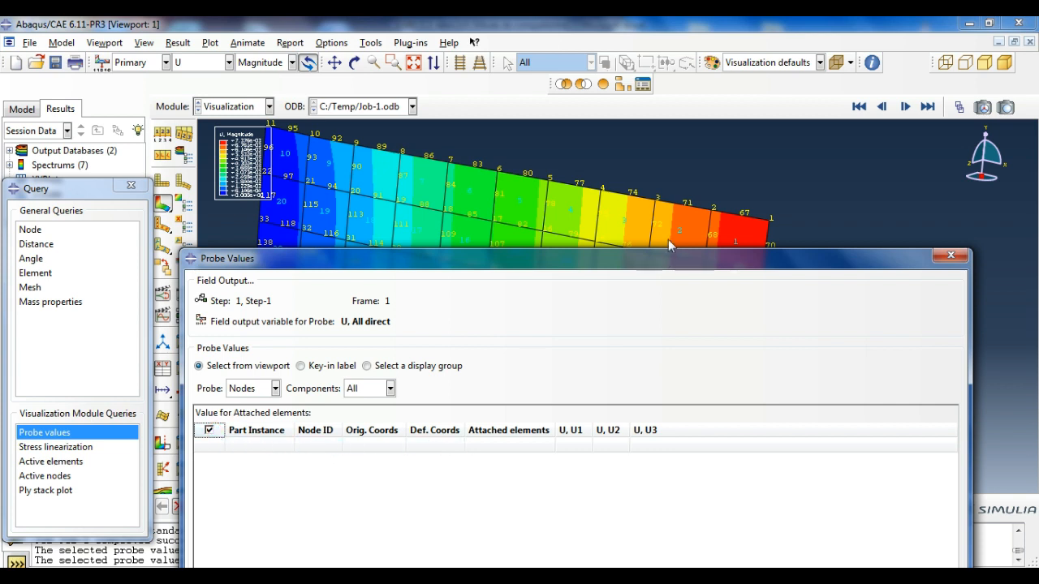
{"action": "left_click", "coordinate": [651, 202]}
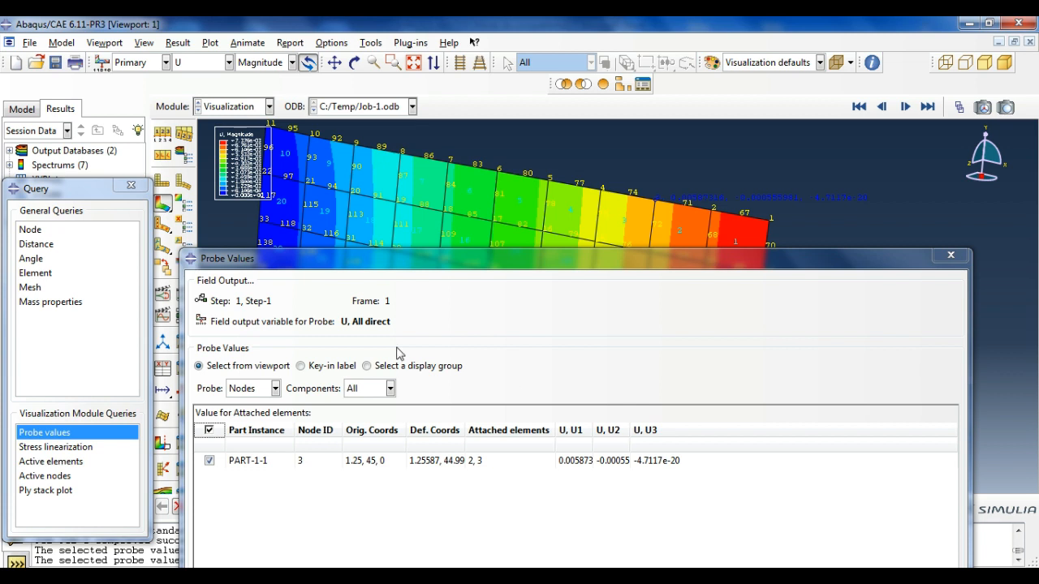
- Change the field output to strain E, writing the node 3 values to the report file, and set the probe components to All Direct
{"action": "left_click", "coordinate": [187, 66]}
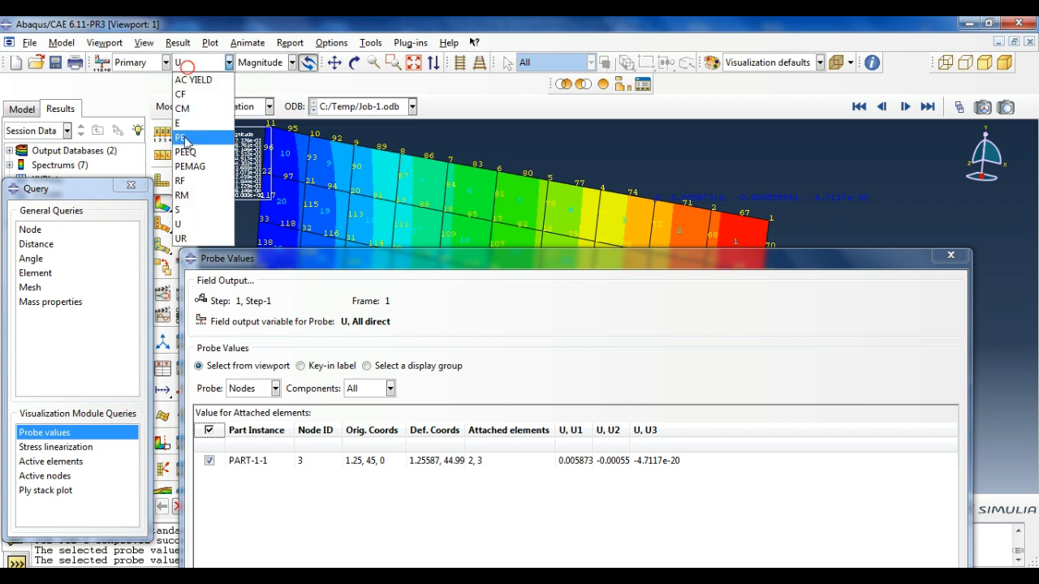
{"action": "left_click", "coordinate": [183, 123]}
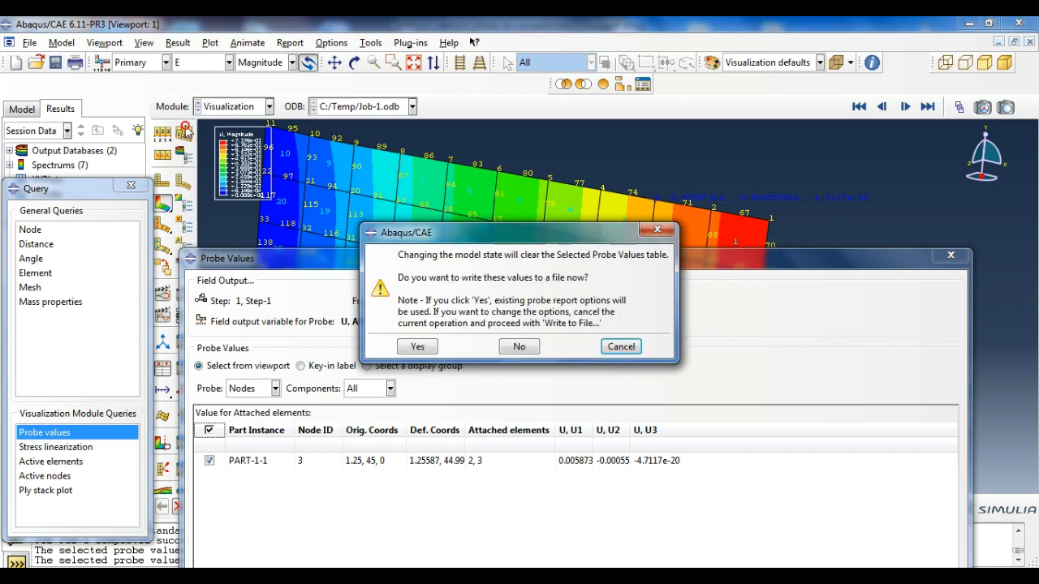
{"action": "left_click", "coordinate": [407, 346]}
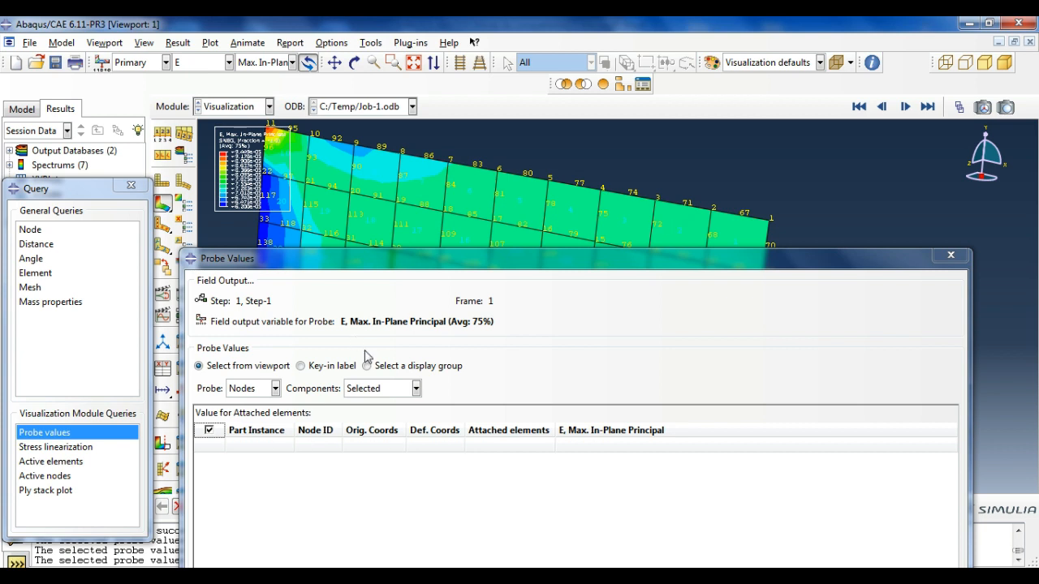
{"action": "left_click", "coordinate": [378, 389]}
{"action": "left_click", "coordinate": [369, 422]}
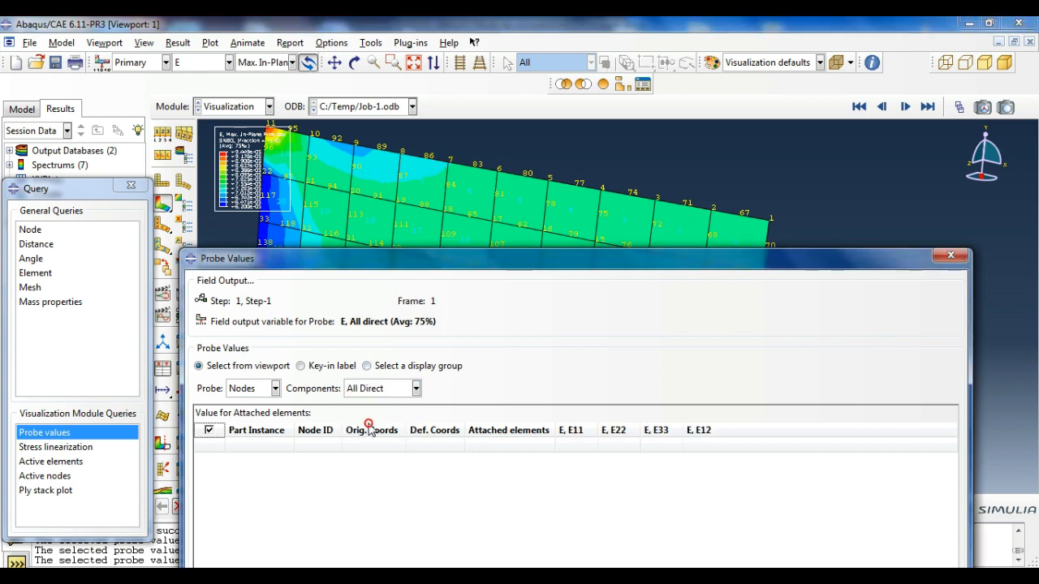
- Probe the direct strain components at node 3, deselecting the two stray node 181 rows, and widen the deformed coordinates column
{"action": "left_click", "coordinate": [656, 200]}
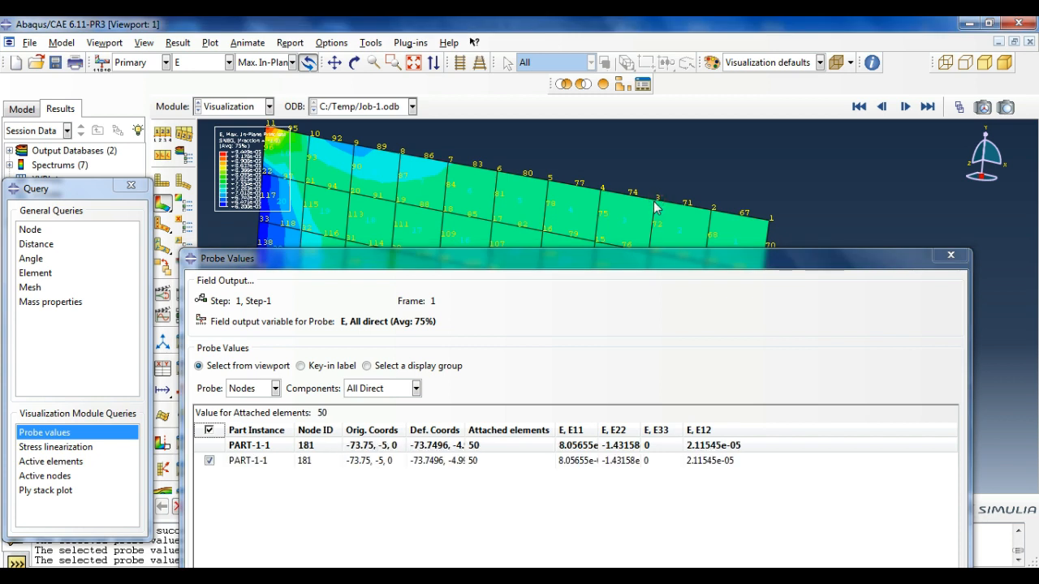
{"action": "left_click", "coordinate": [655, 207]}
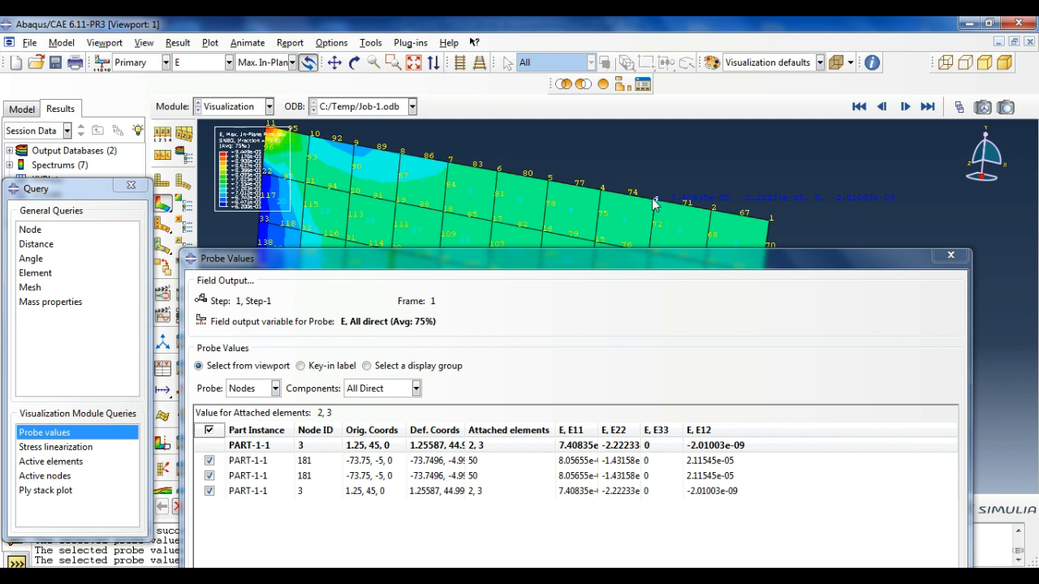
{"action": "left_click", "coordinate": [656, 203]}
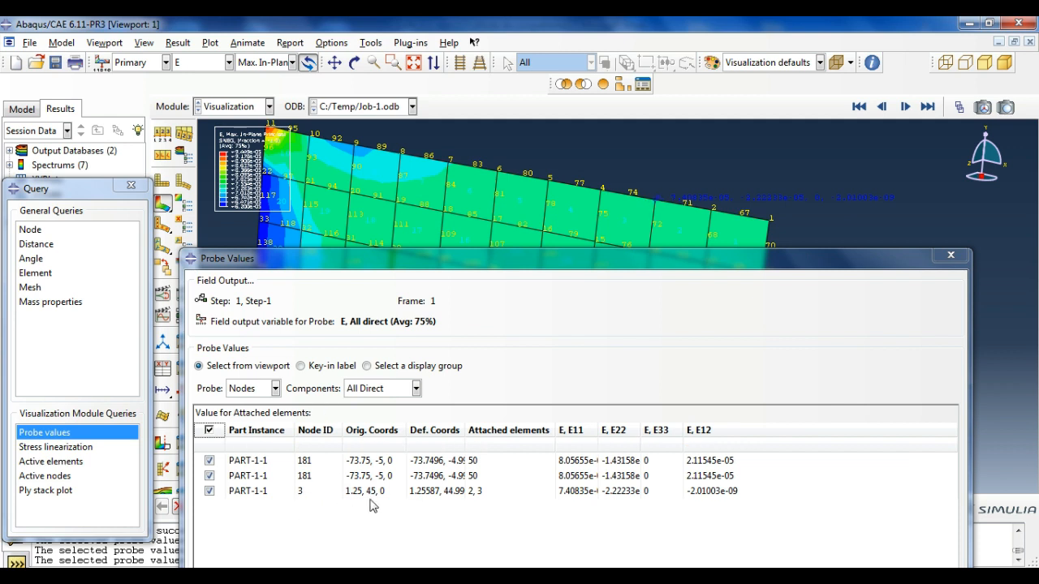
{"action": "left_click", "coordinate": [209, 475]}
{"action": "left_click", "coordinate": [209, 460]}
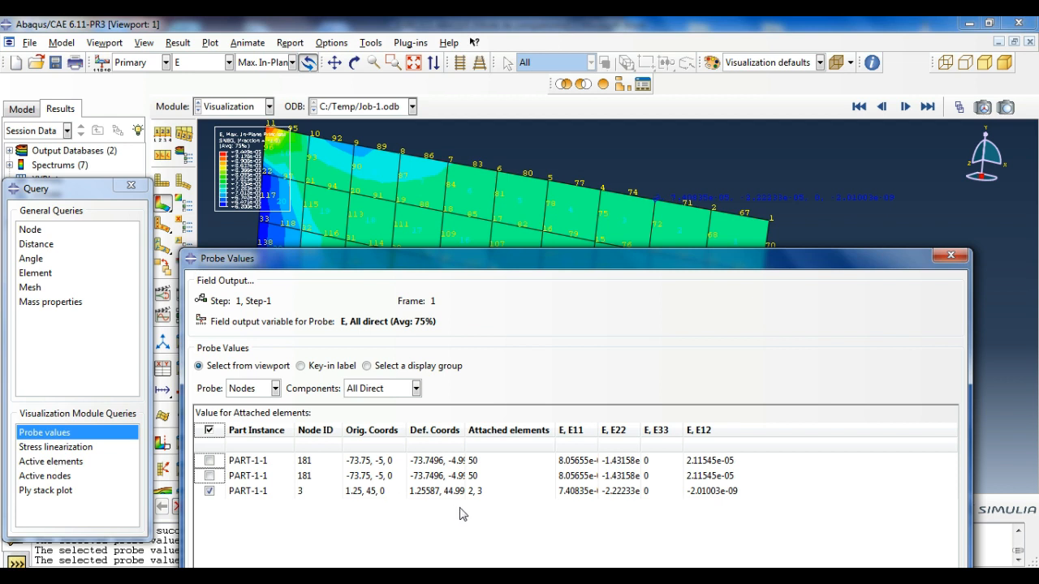
{"action": "left_click_drag", "start_coordinate": [465, 448], "coordinate": [500, 448]}
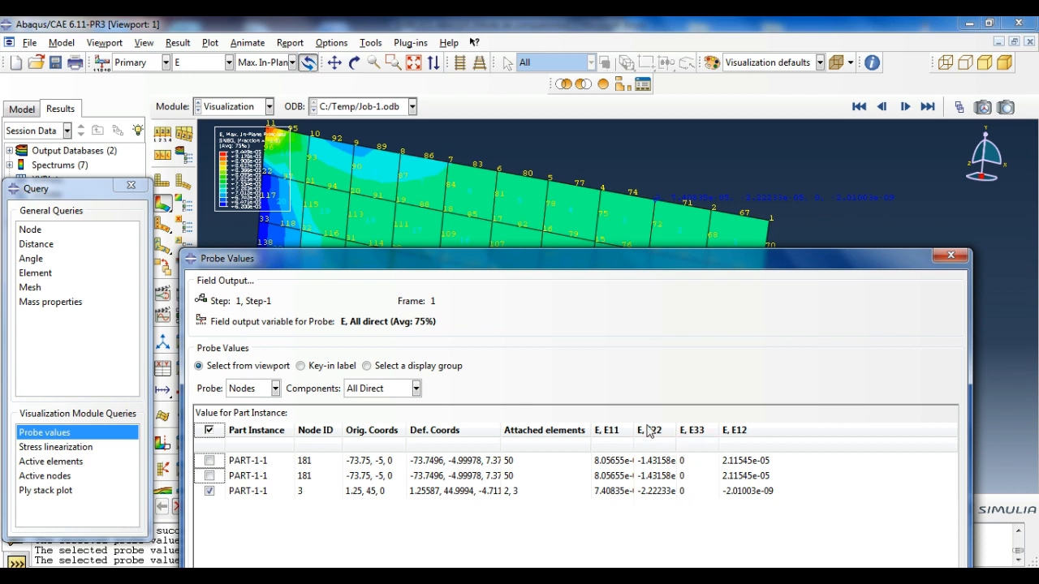
- Change the probe from nodes to elements, writing the node 3 strains to the report file, and probe elements 3 and 10
{"action": "left_click", "coordinate": [275, 389]}
{"action": "left_click", "coordinate": [247, 420]}
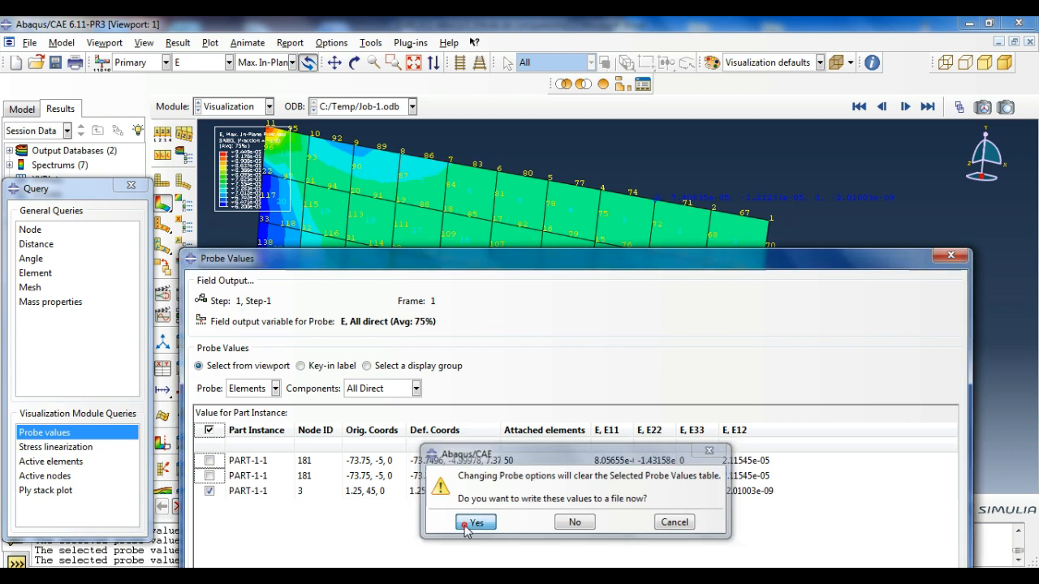
{"action": "left_click", "coordinate": [469, 523]}
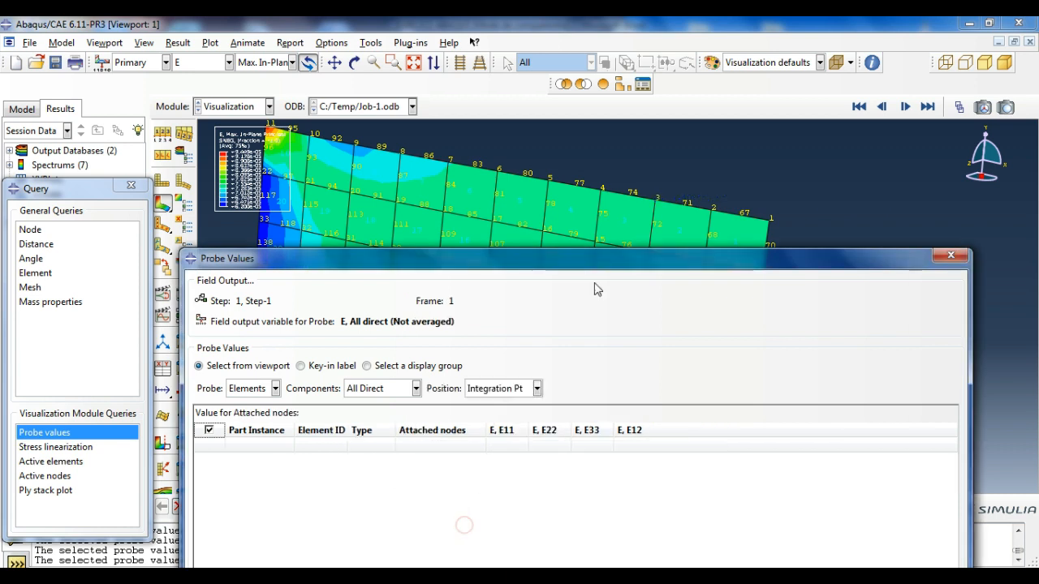
{"action": "left_click", "coordinate": [622, 220]}
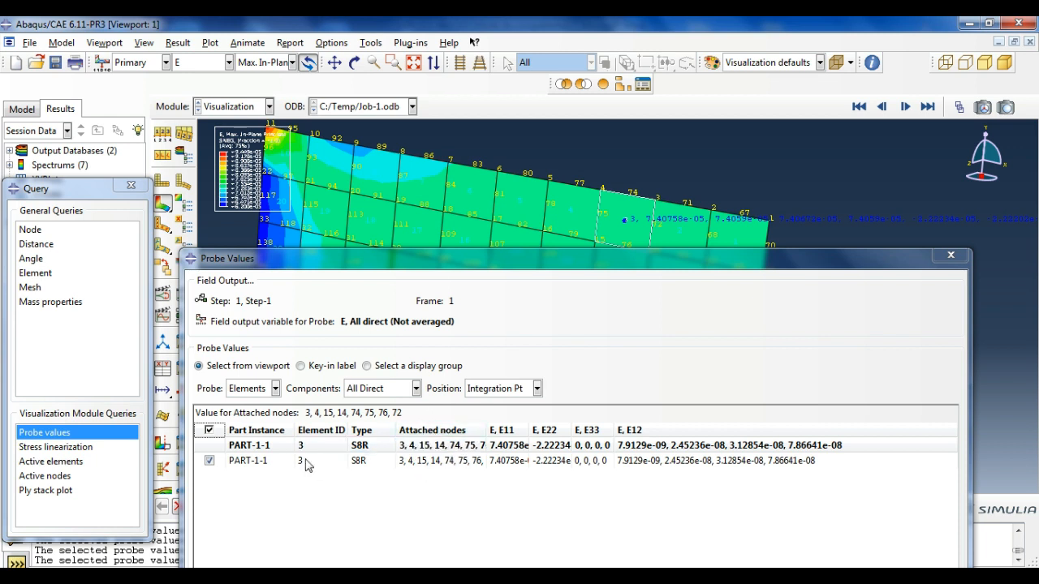
{"action": "left_click", "coordinate": [270, 133]}
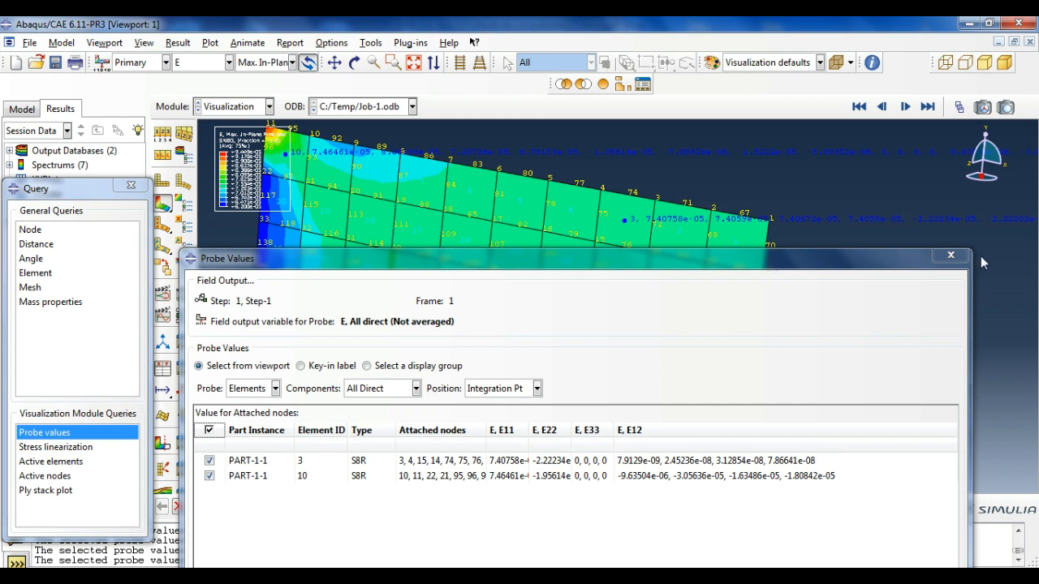
- Close Probe Values, writing the strains of elements 3 and 10 to the report file, and close the Query dialog
{"action": "left_click", "coordinate": [950, 255]}
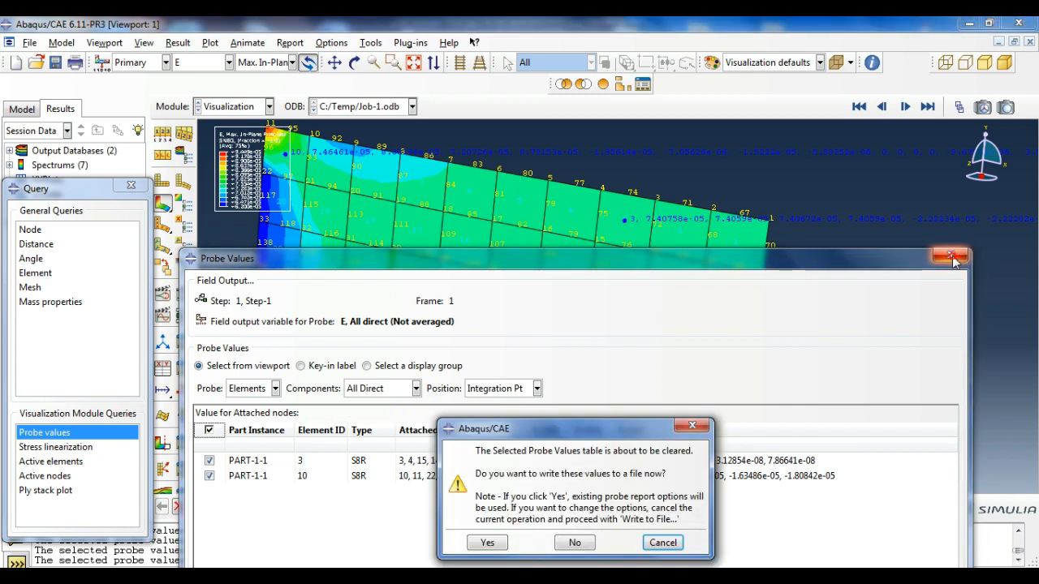
{"action": "left_click", "coordinate": [487, 548]}
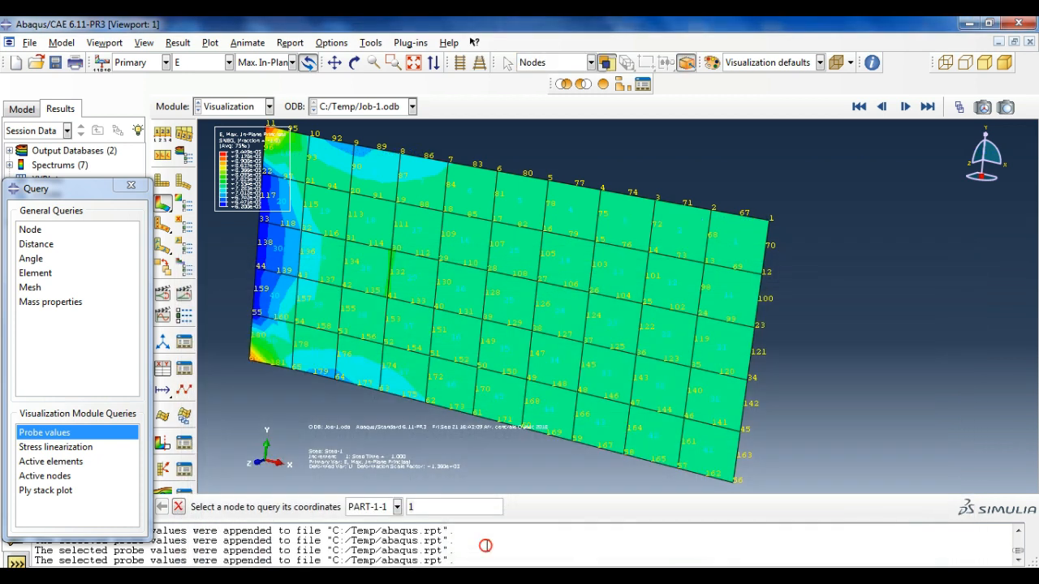
{"action": "left_click", "coordinate": [127, 188]}
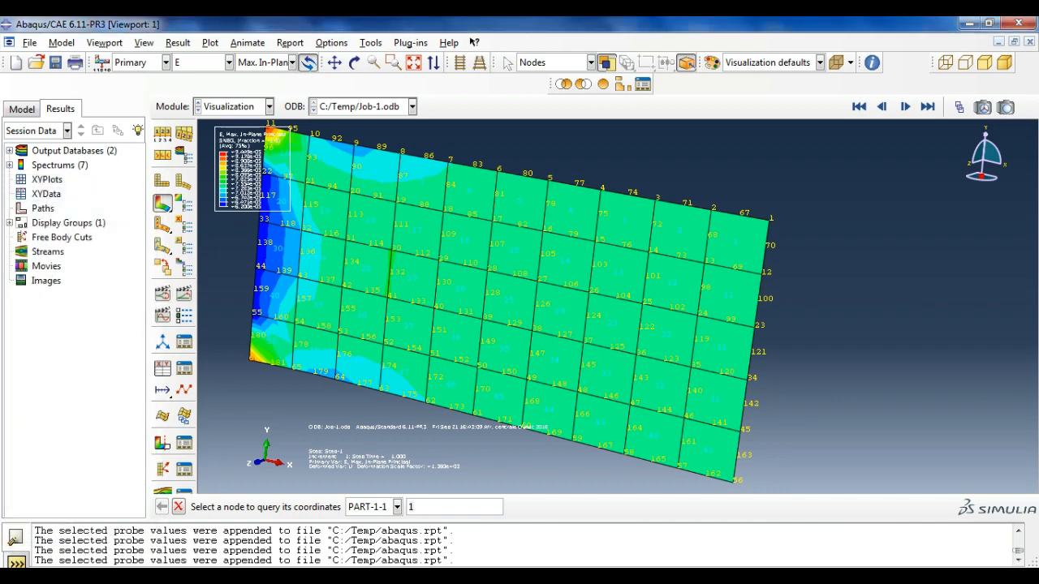
- Consult the exercise questions in Word, and back in Abaqus/CAE plot displacement U magnitude and animate it by scale factor
{"action": "key", "text": "alt+Tab"}
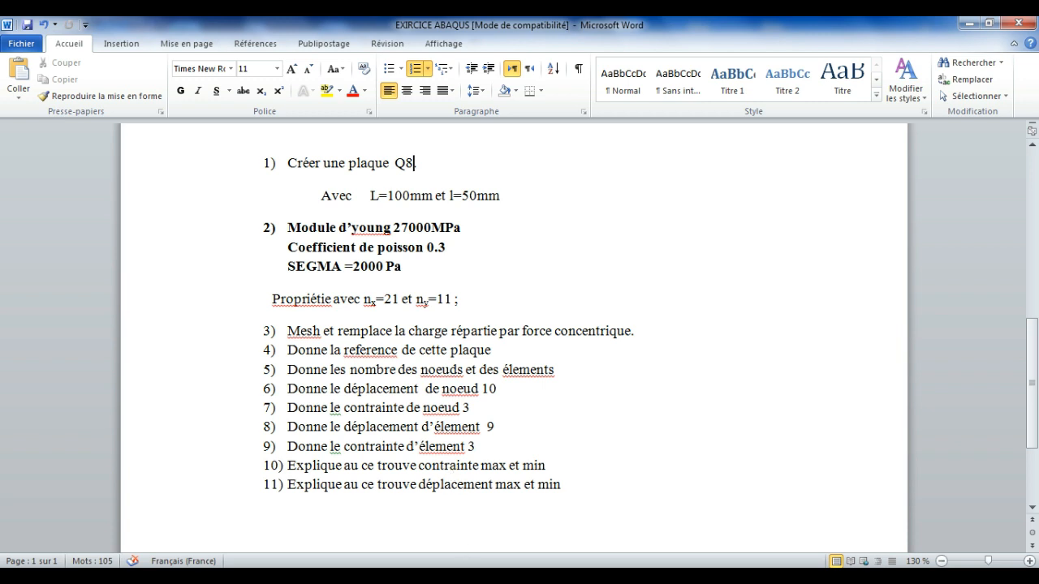
{"action": "key", "text": "alt+Tab"}
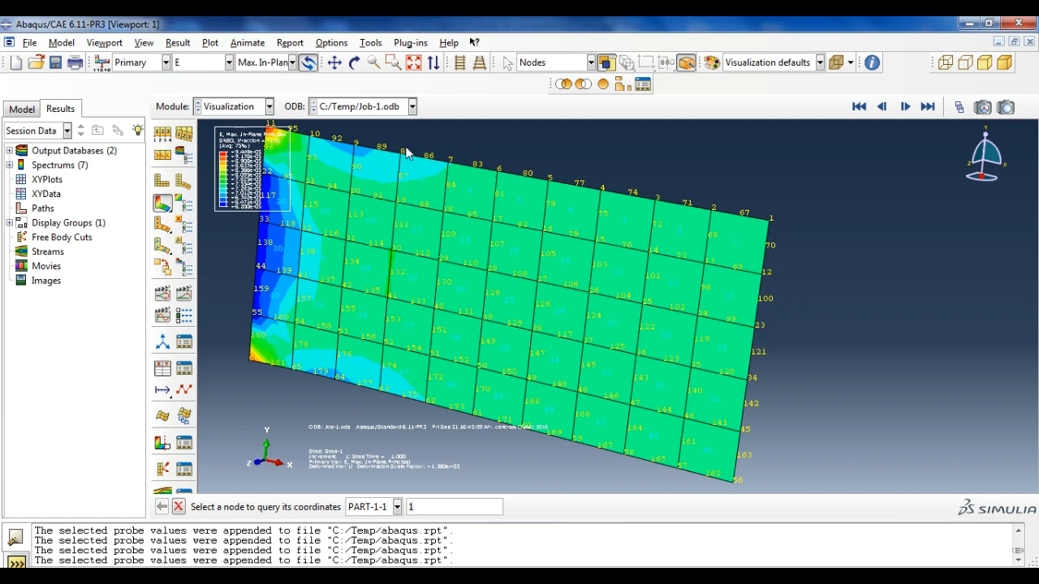
{"action": "left_click", "coordinate": [205, 63]}
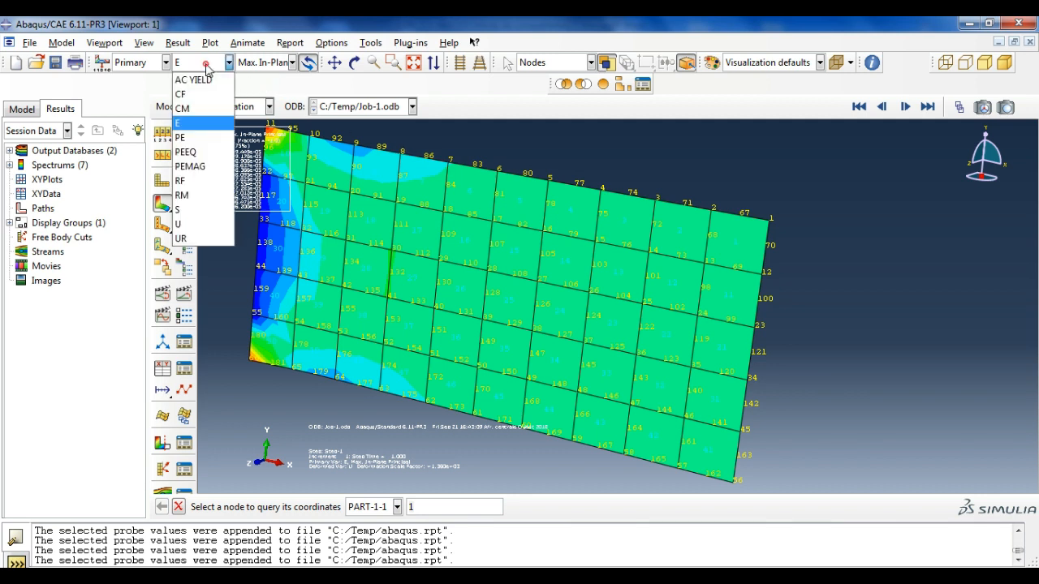
{"action": "left_click", "coordinate": [182, 224]}
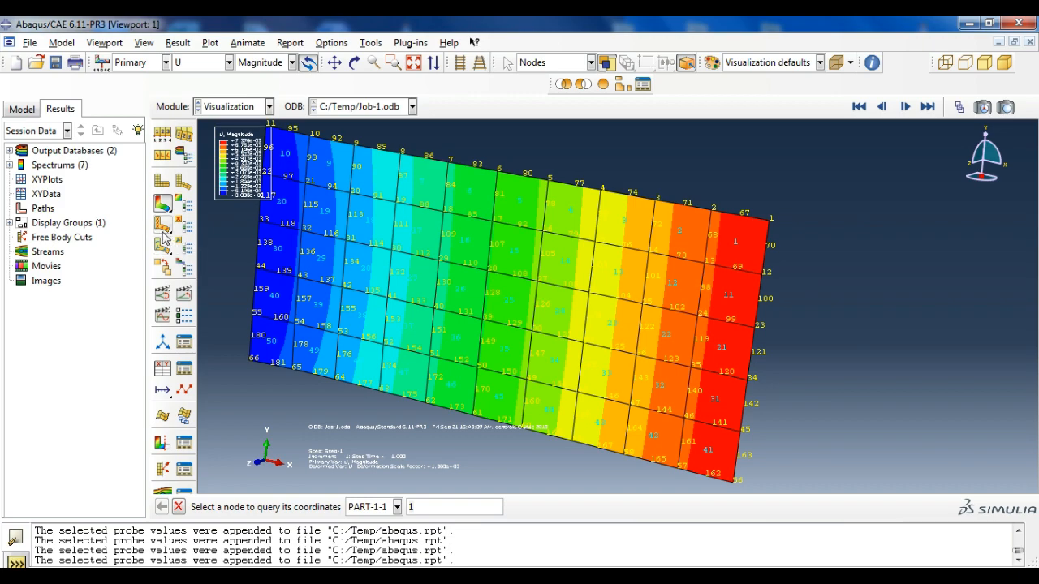
{"action": "left_click", "coordinate": [162, 294]}
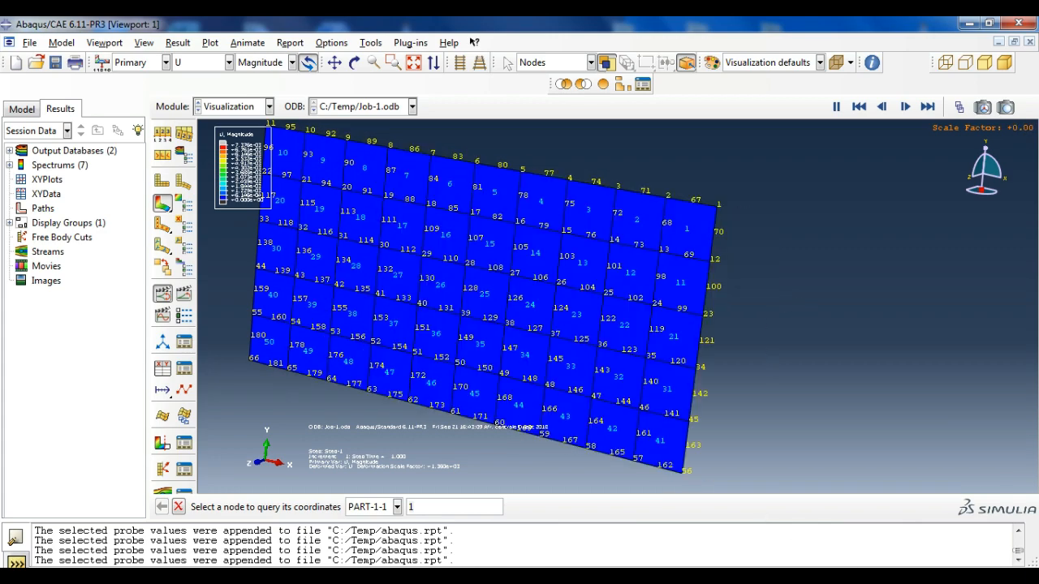
{"action": "left_click", "coordinate": [881, 577]}
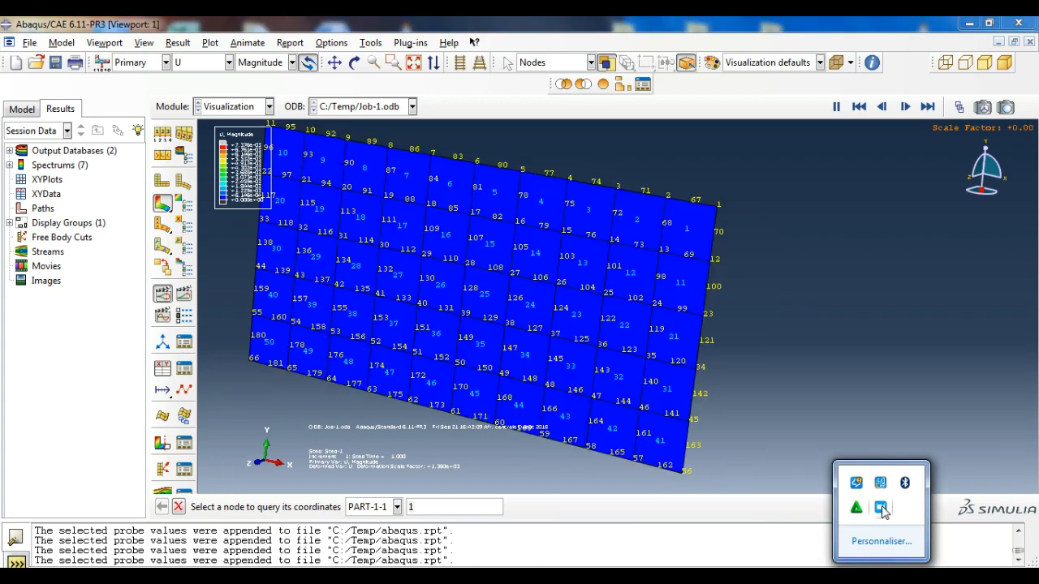
{"action": "right_click", "coordinate": [881, 507]}
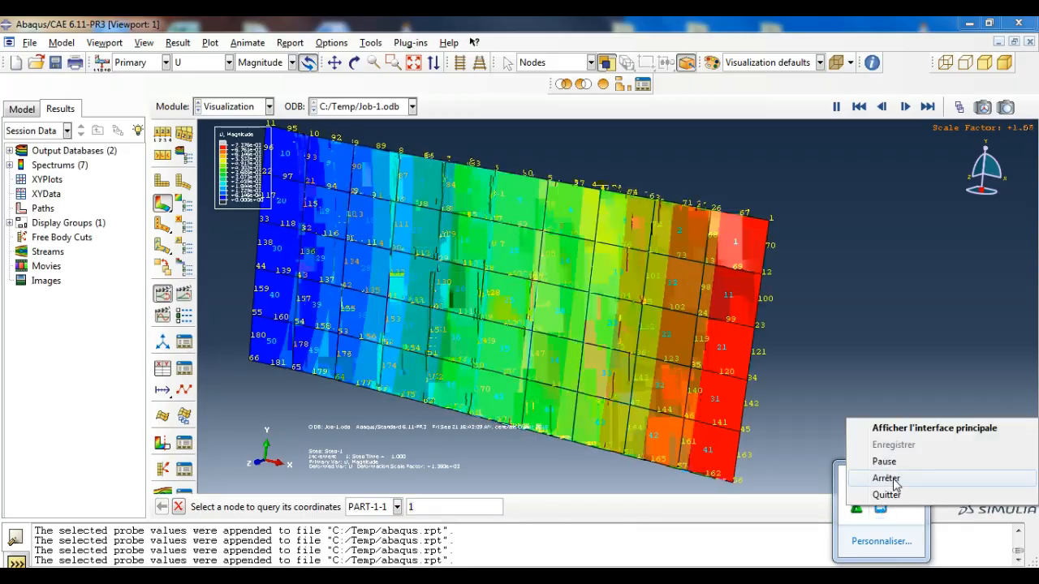